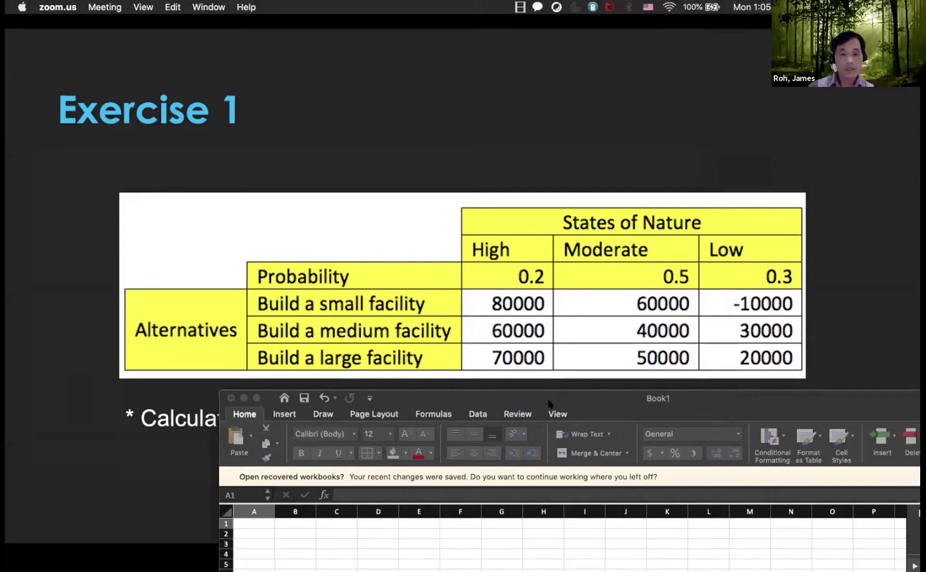
Drag the blank Book1 workbook window left so it sits beside the Exercise 1 slide
drag(548, 397, 460, 382)
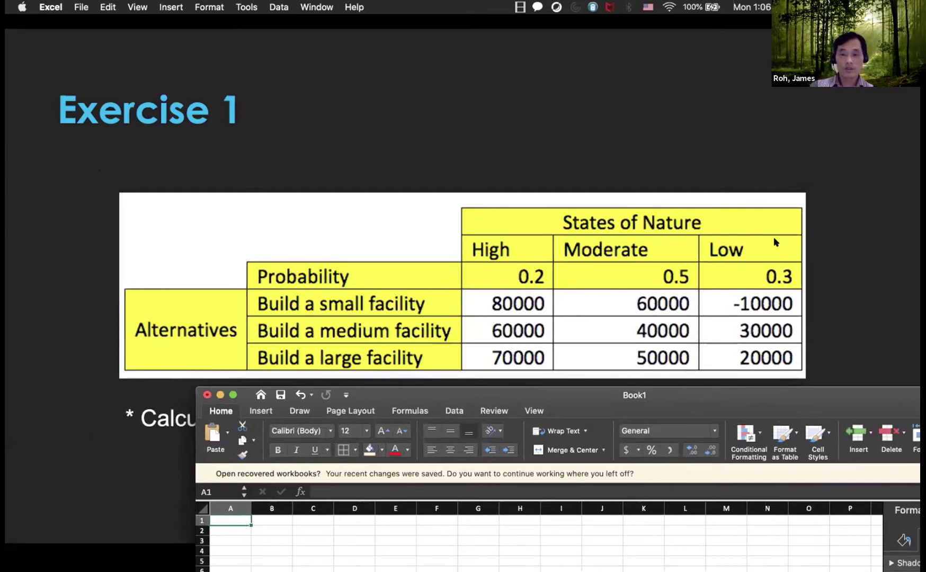
drag(673, 395, 628, 386)
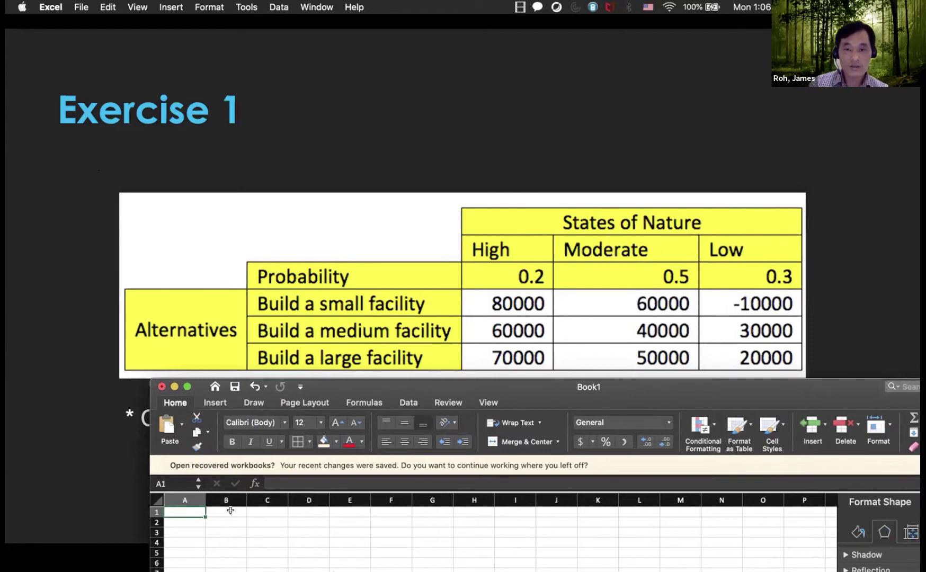
Enter the heading State of Nature in C1 and High, Moderate, Low in C2:E2
key(Right)
key(Down)
key(Right)
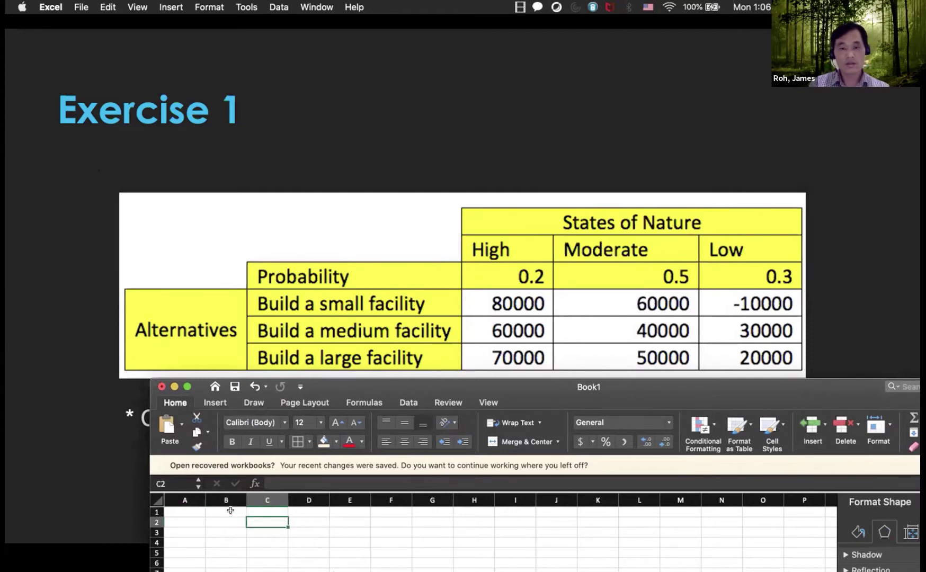
key(Up)
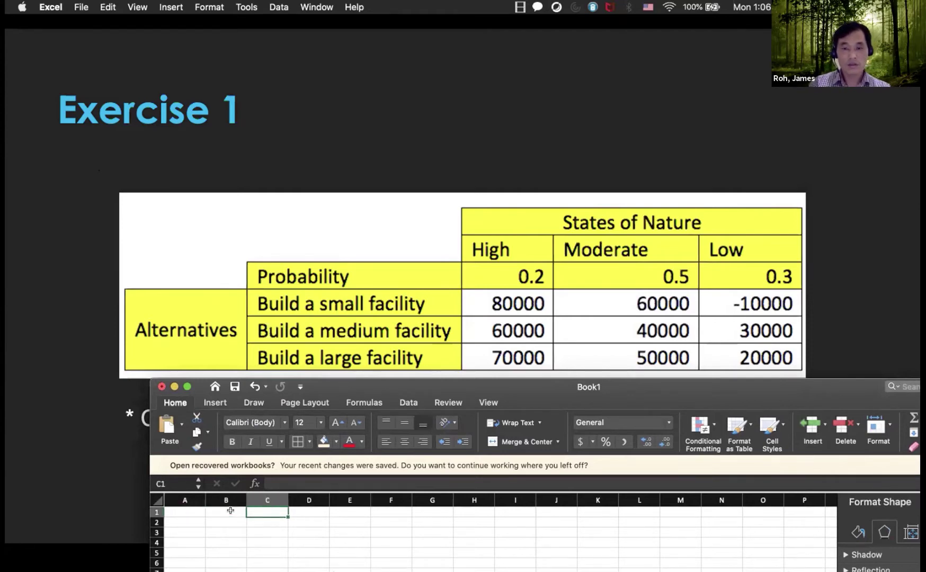
text(State of N)
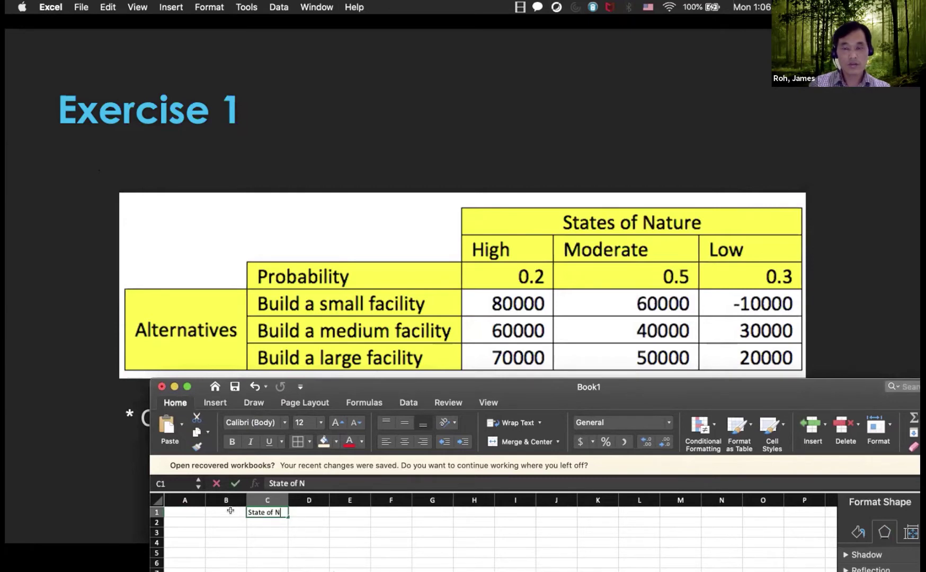
text(ature)
key(Return)
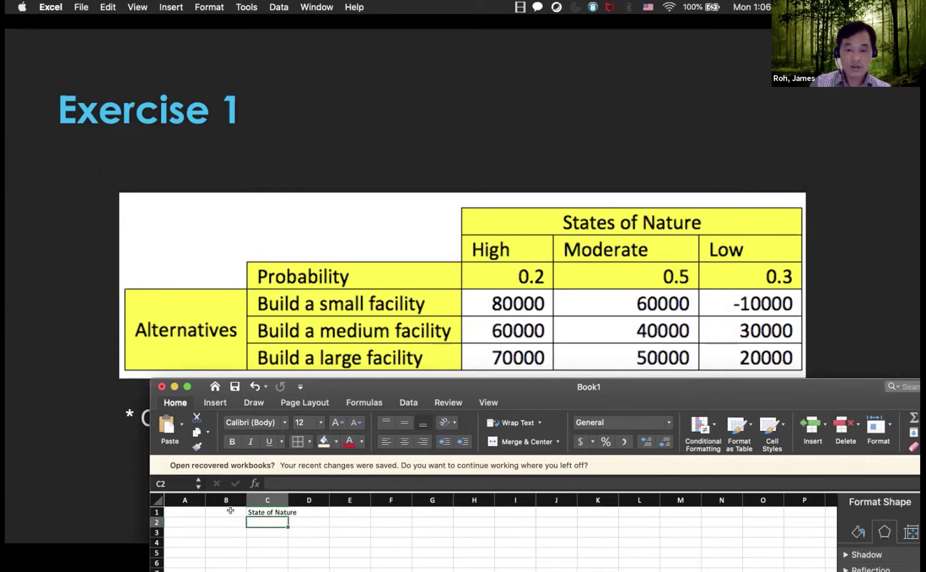
text(High)
key(Tab)
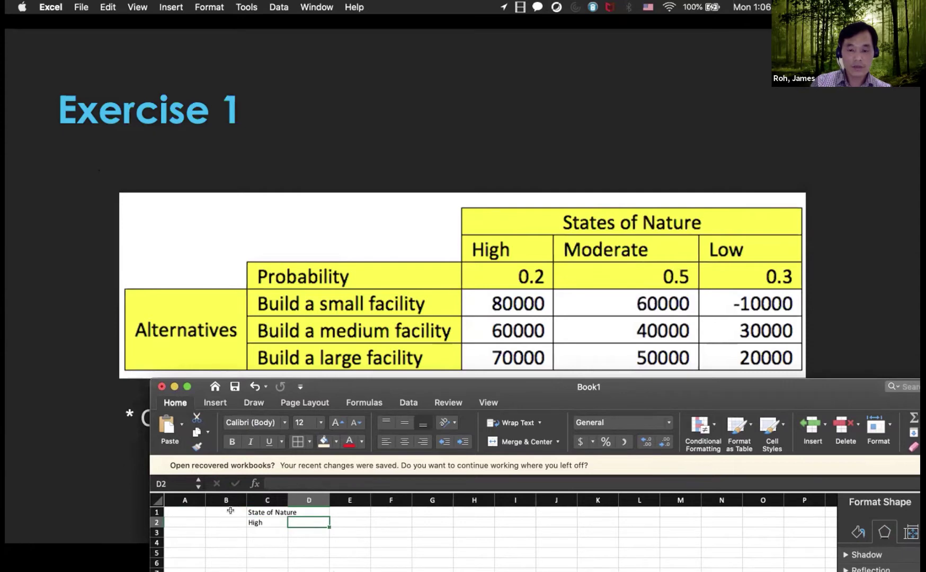
text(Moderate)
key(Tab)
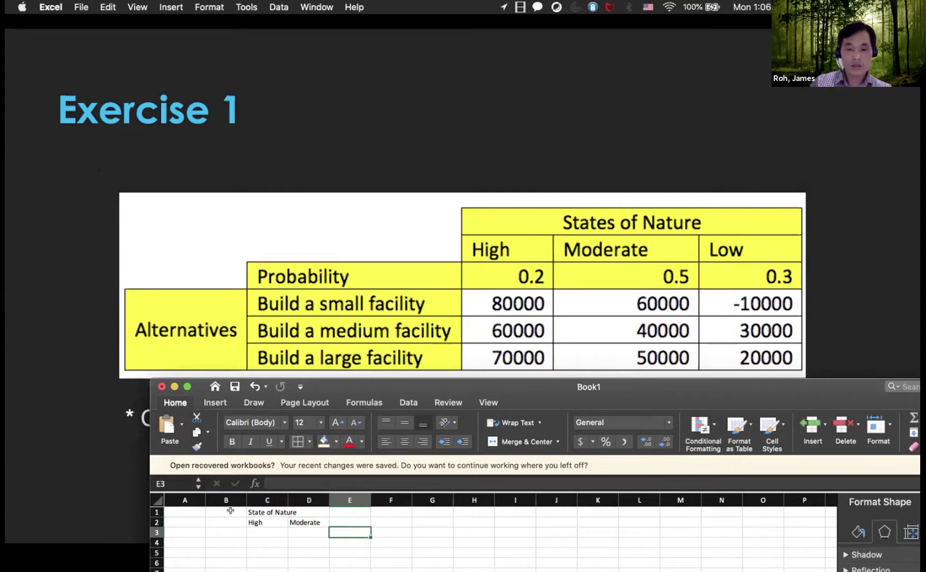
text(Low)
key(Return)
Label B3 Probablity, A3 Alternatives, and list A1, A2, A3 in A4:A6
key(Left)
key(Left)
key(Left)
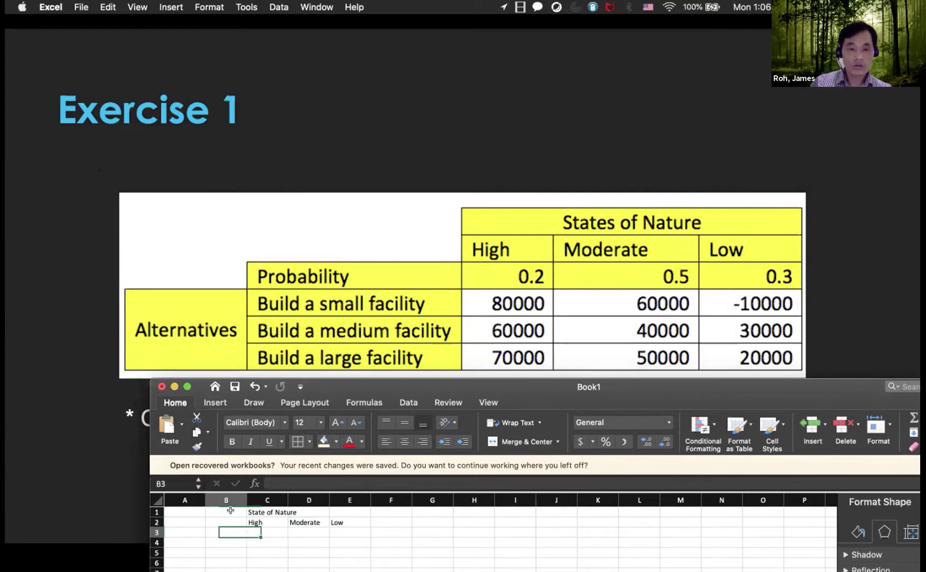
text(Probablity)
key(Return)
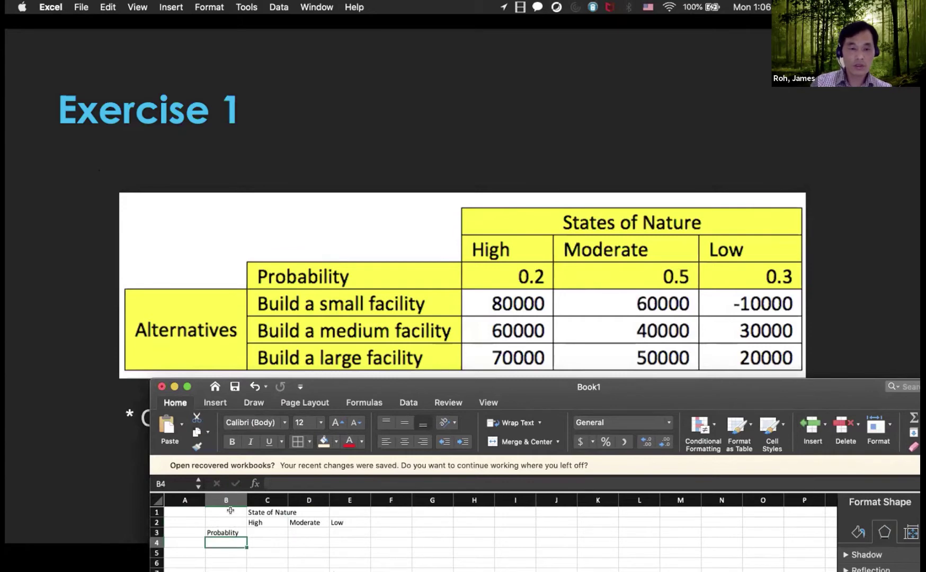
key(Left)
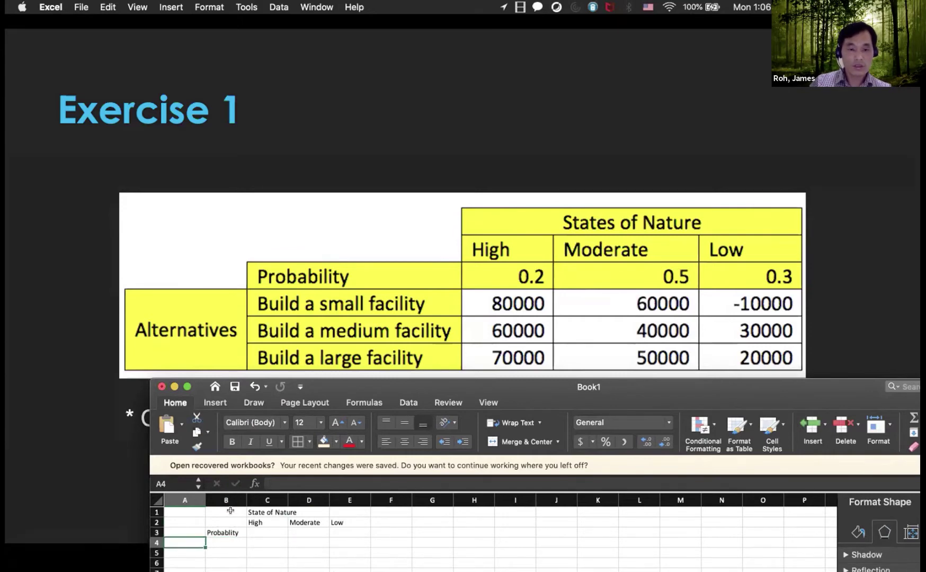
key(Up)
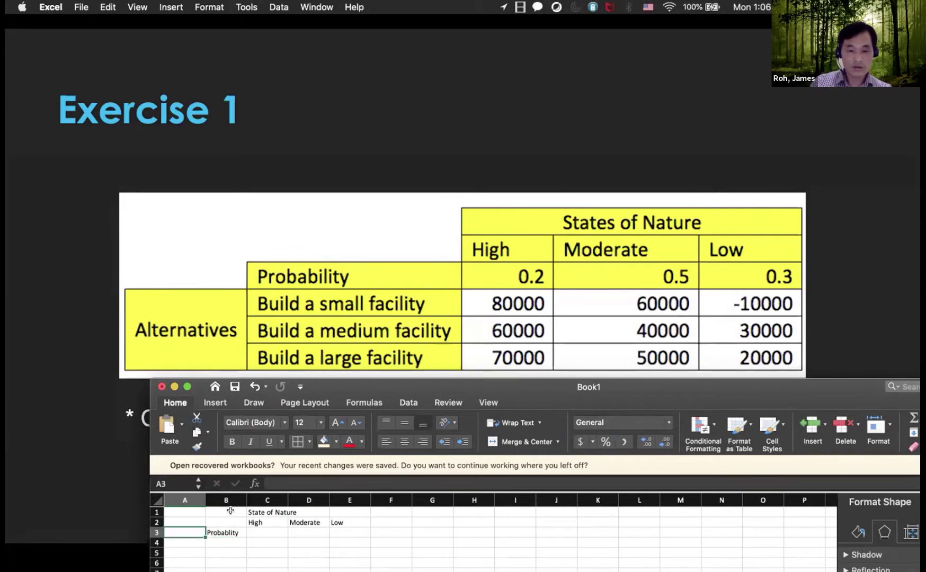
text(Alterna)
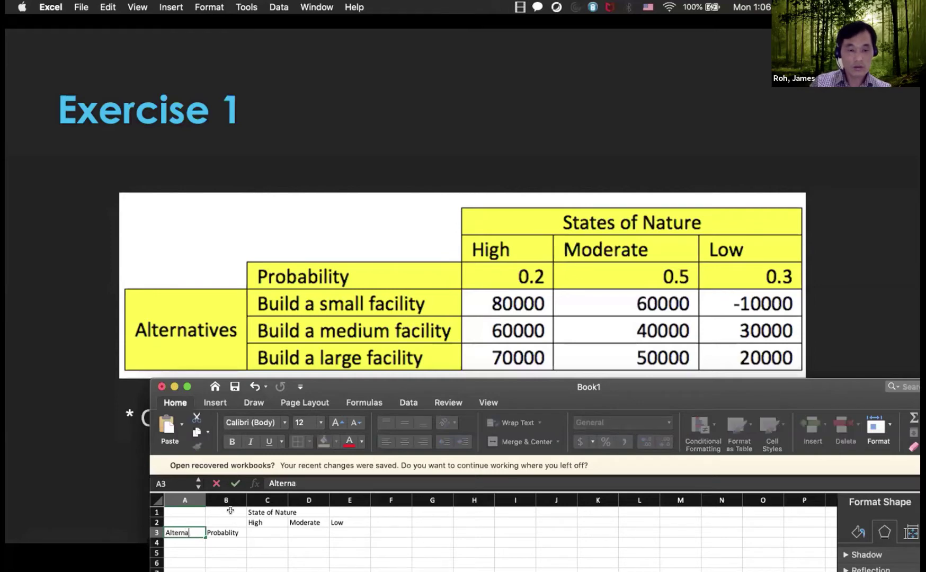
text(tives)
key(Return)
text(A1)
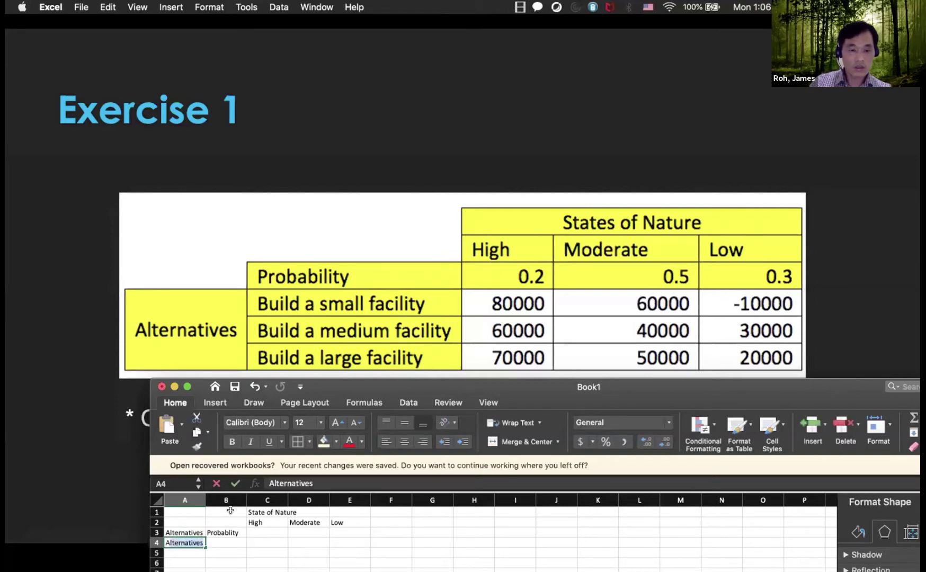
key(Return)
text(A2)
key(Return)
text(A)
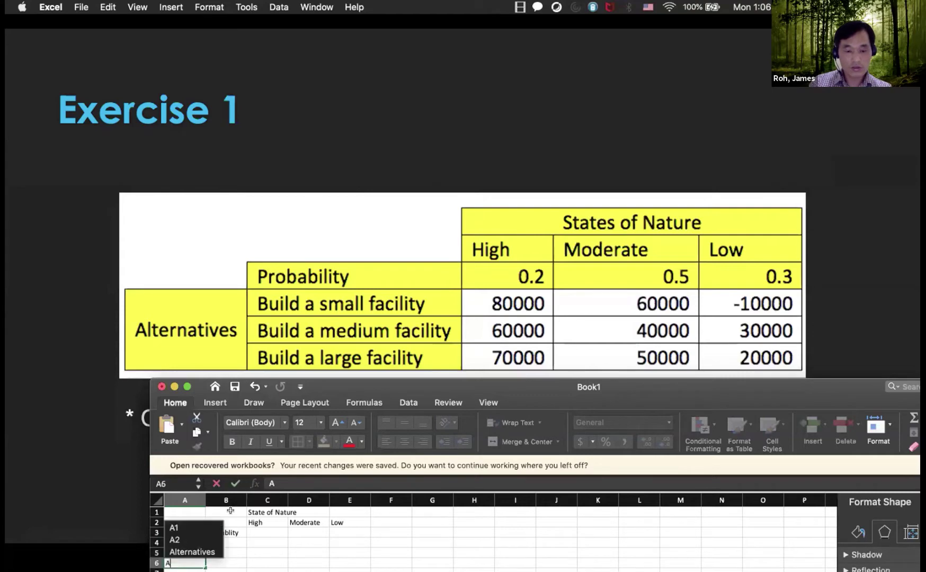
text(3)
key(Return)
Enter Build a small, medium and large facility in B4:B6
key(Right)
key(Up)
key(Up)
key(Up)
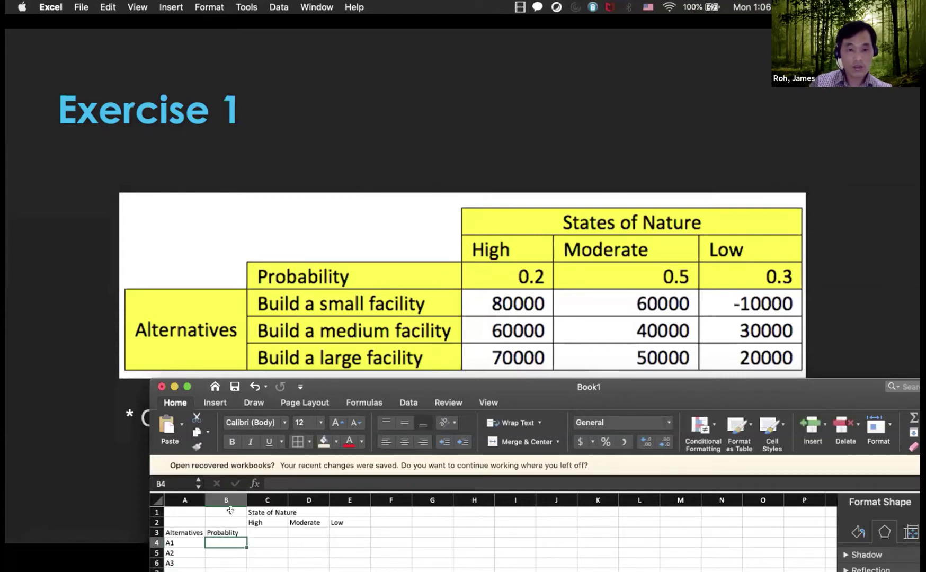
text(Build)
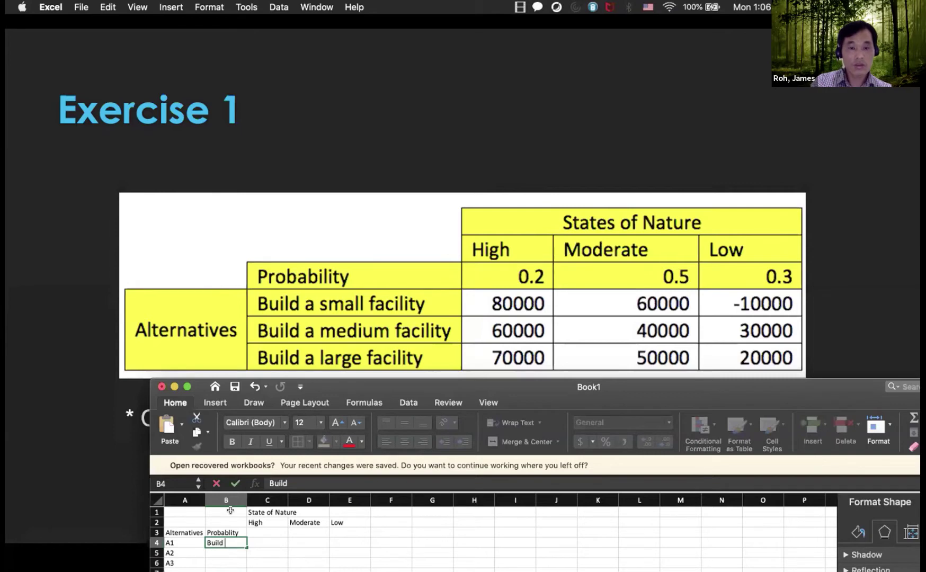
text( a small facility)
key(Return)
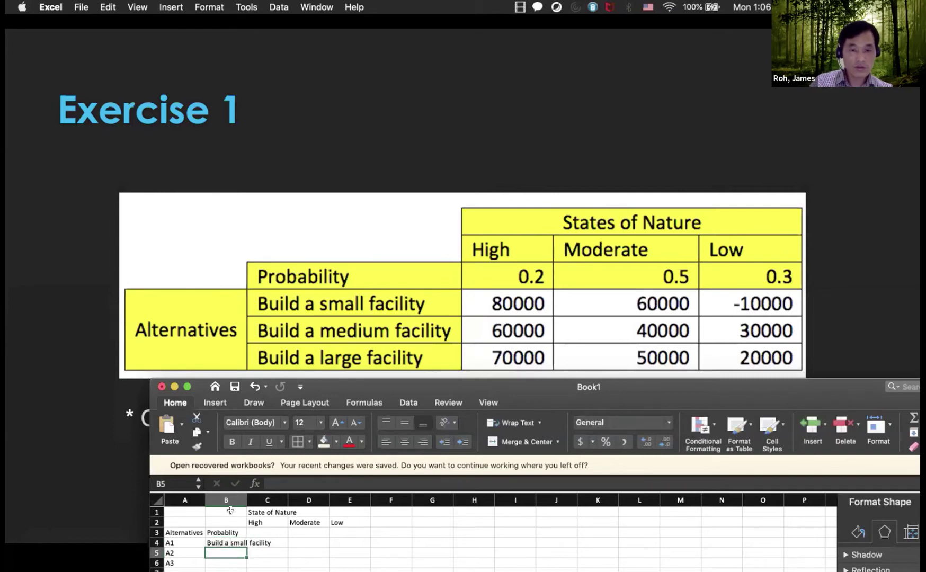
text(B)
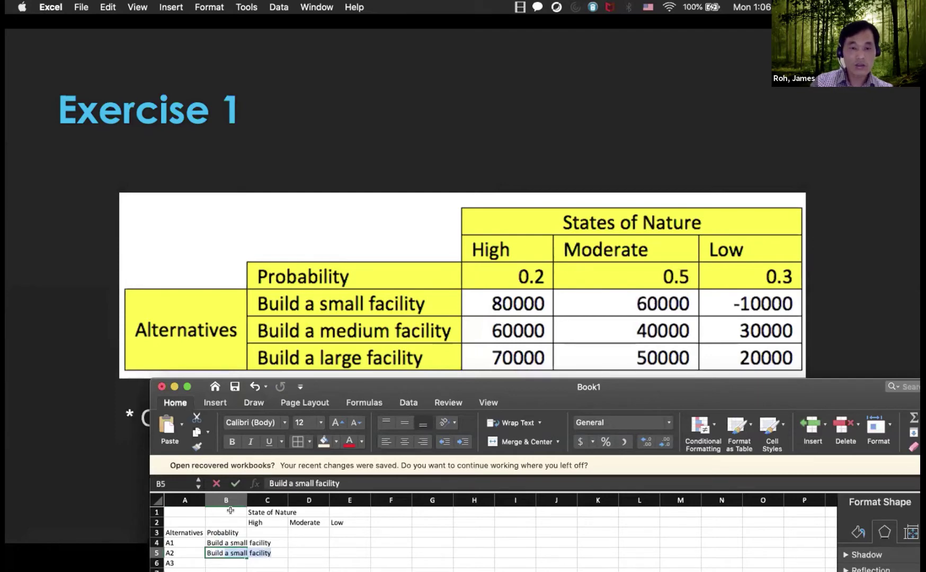
text(uild a medium)
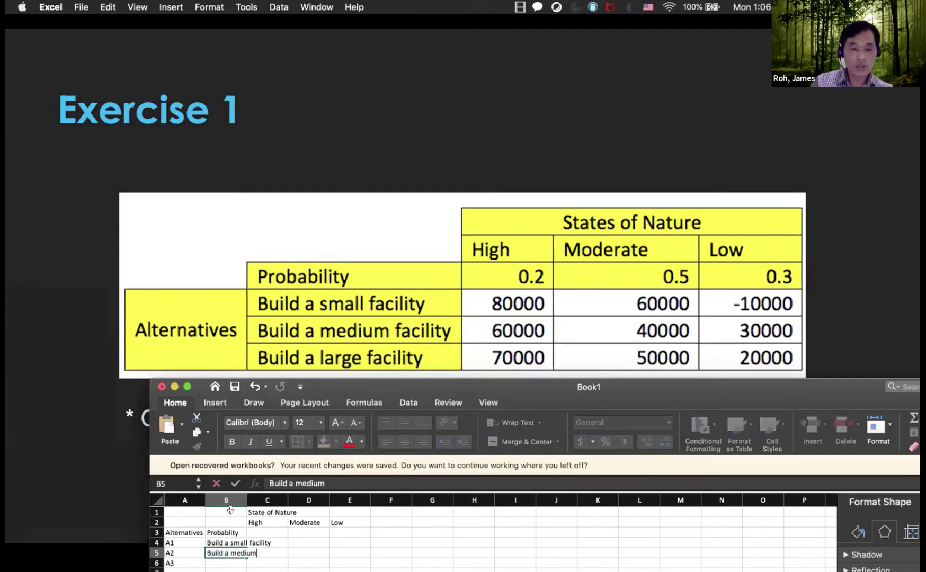
text( facility)
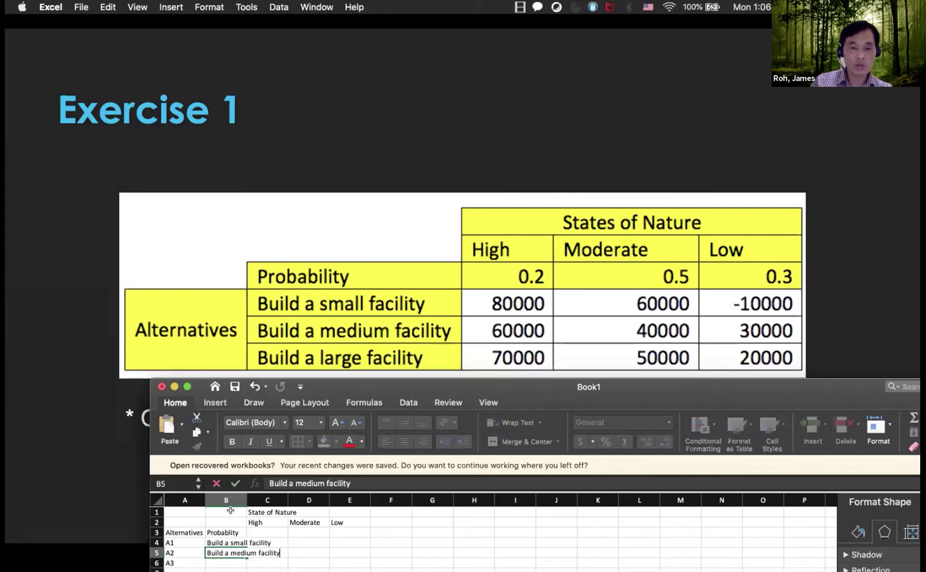
key(Return)
text(Build a lar)
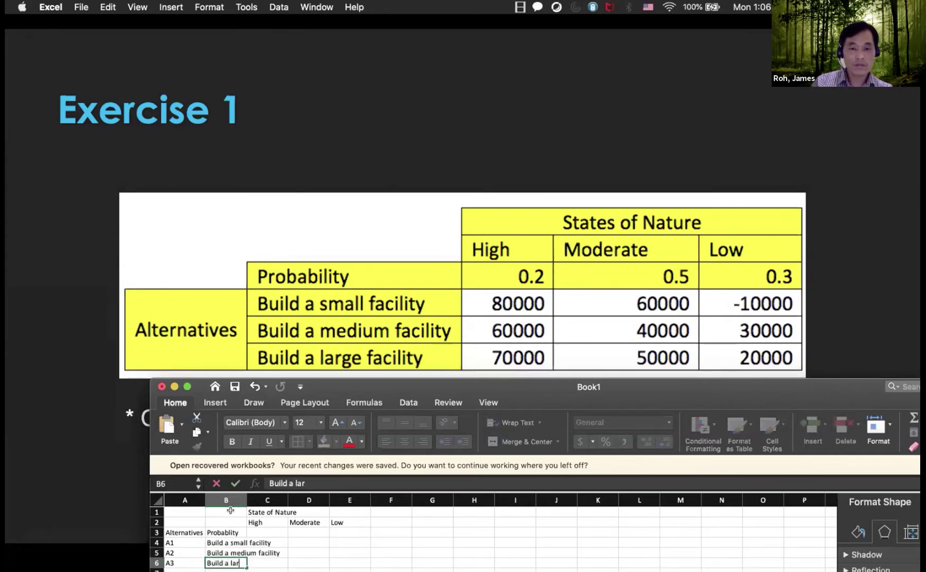
text(ge faci)
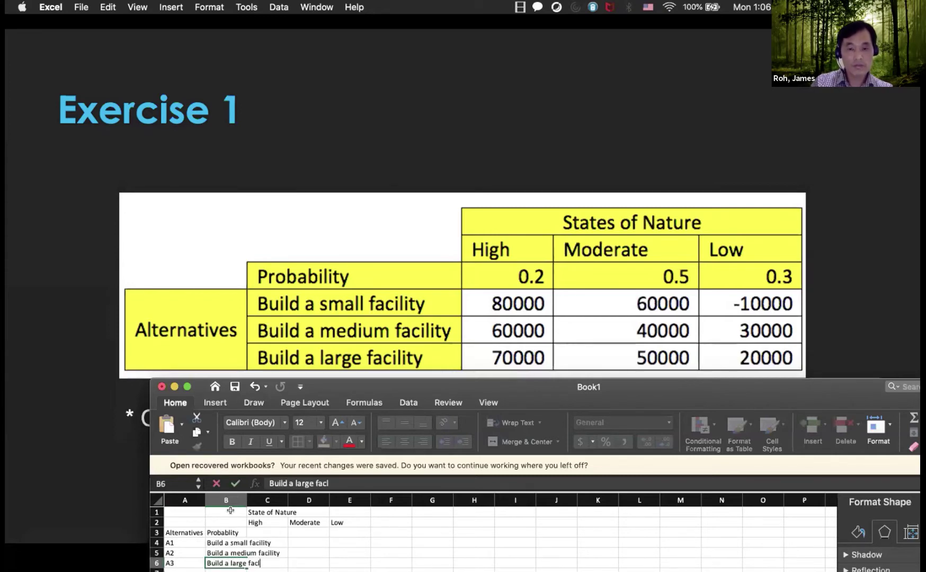
text(lity)
key(Return)
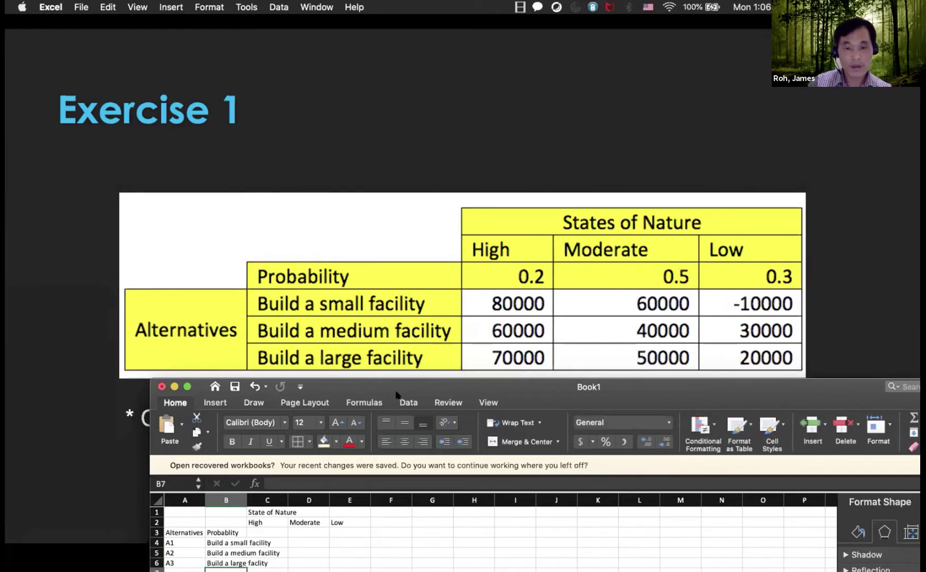
drag(407, 387, 334, 76)
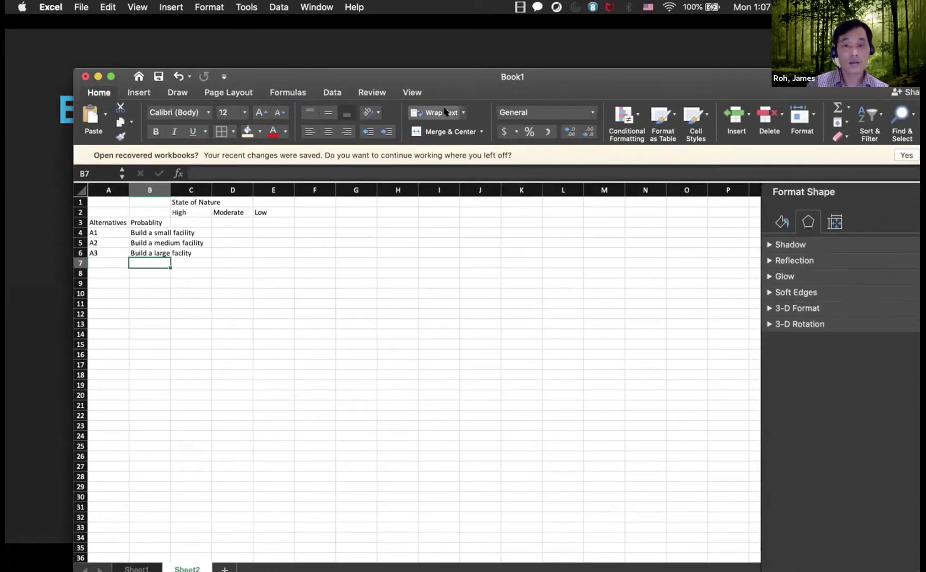
Zoom the sheet to 160% and apply All Borders to the payoff table A1:E6
drag(487, 77, 424, 37)
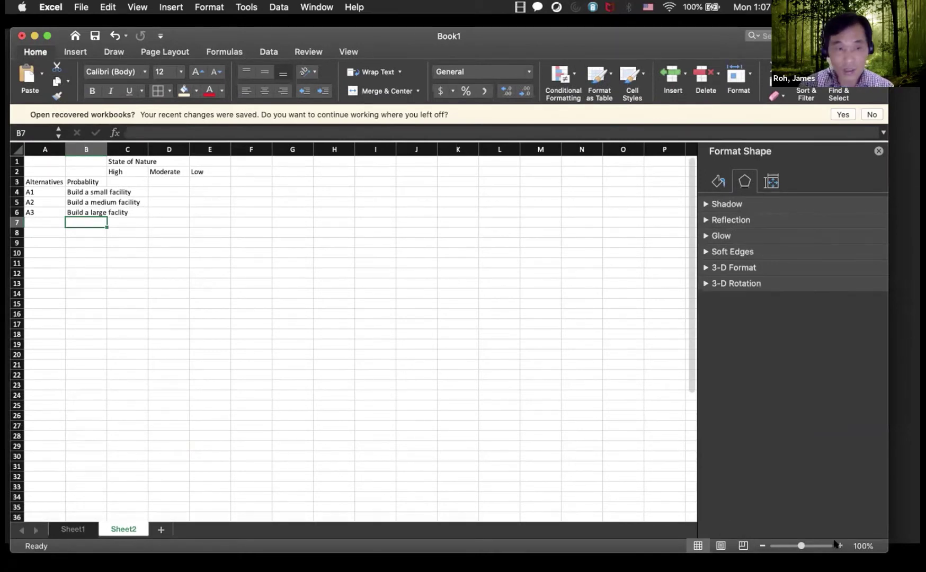
scroll(835, 545, up, 6)
click(260, 346)
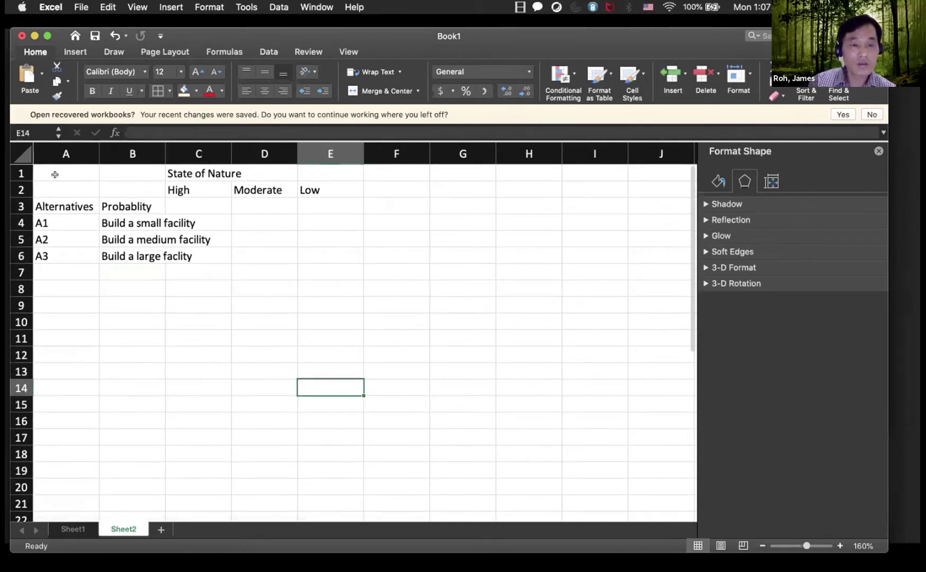
drag(56, 172, 319, 250)
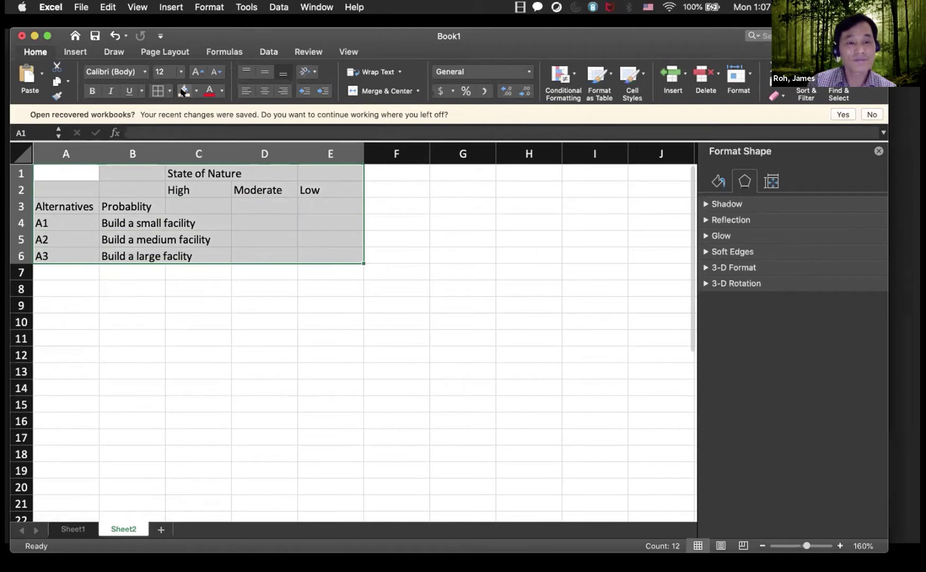
click(155, 91)
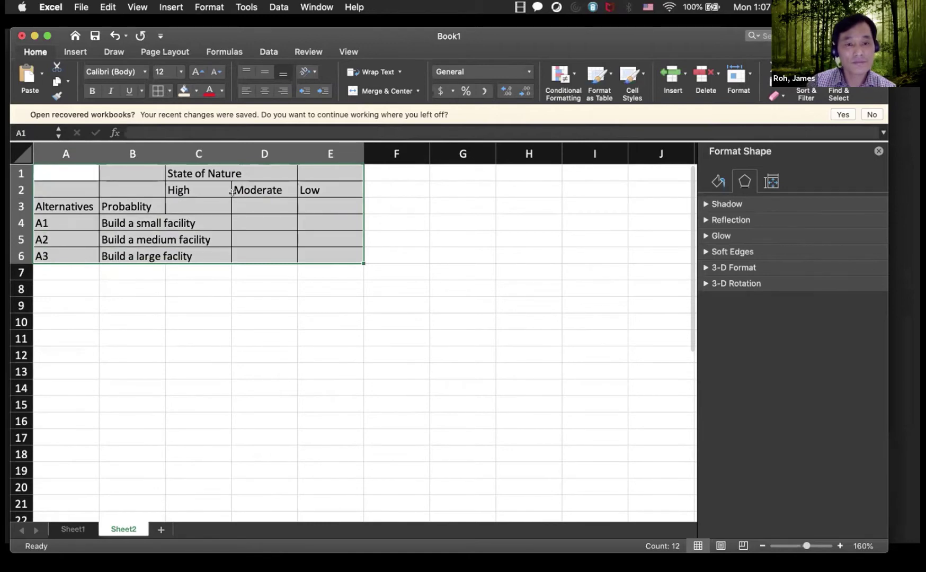
click(272, 249)
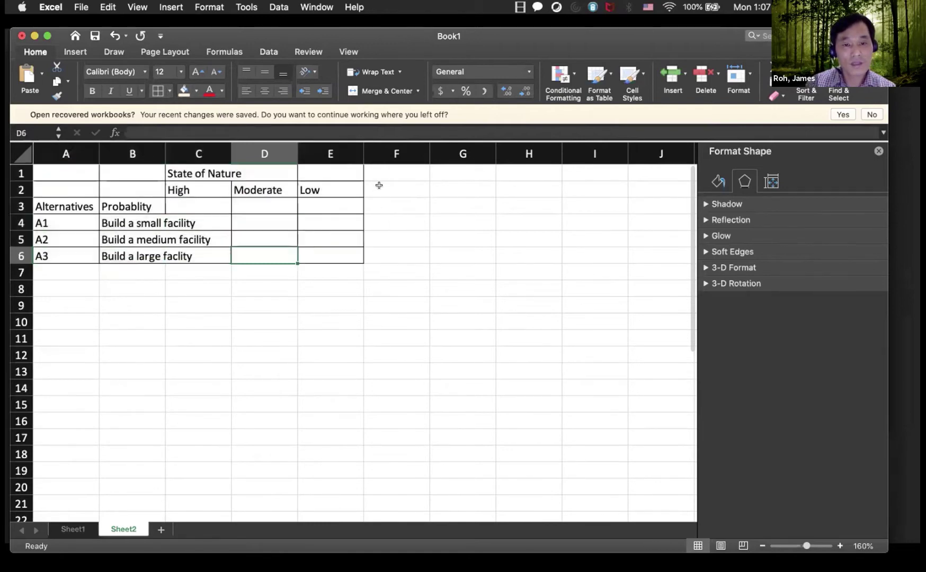
Apply All Borders to the adjoining block F2:I6
drag(379, 185, 570, 245)
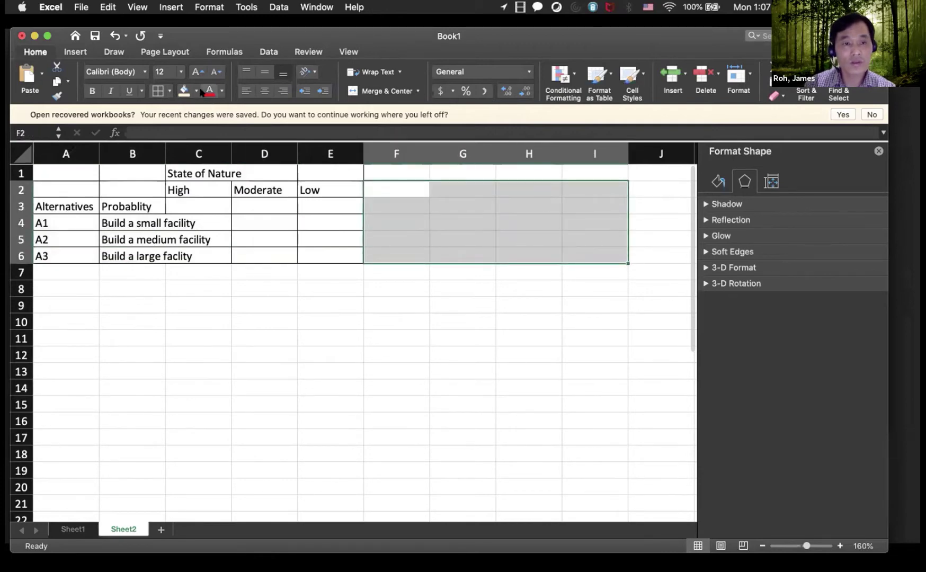
click(157, 91)
click(237, 273)
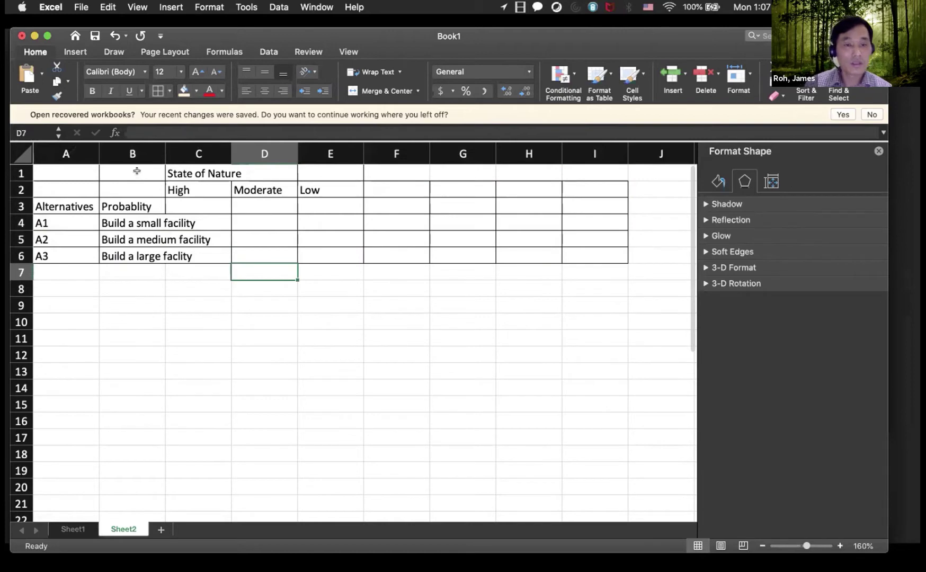
Merge and centre State of Nature across C1:E1, then fill High/Moderate/Low tan and centre them
drag(137, 170, 218, 171)
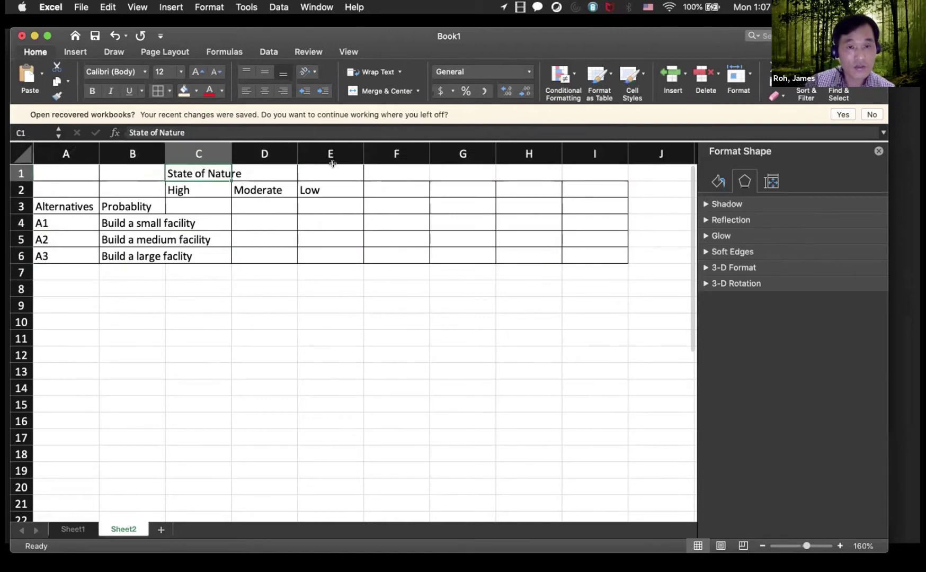
drag(331, 171, 199, 170)
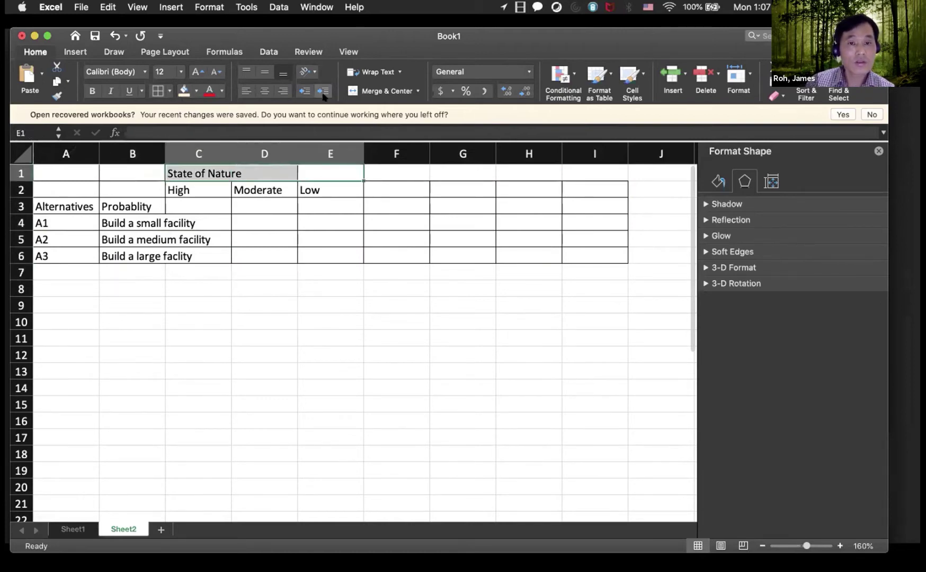
click(380, 91)
drag(310, 187, 204, 186)
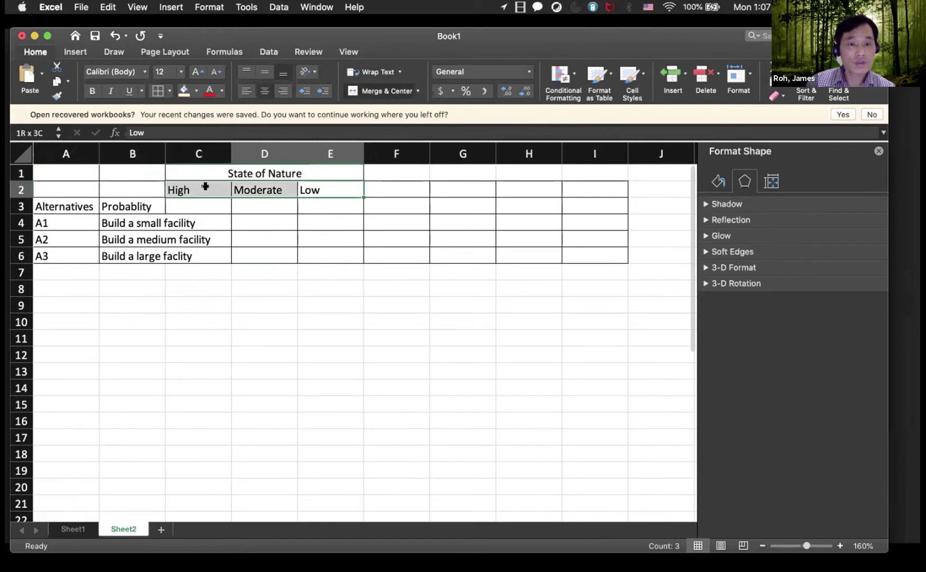
click(183, 90)
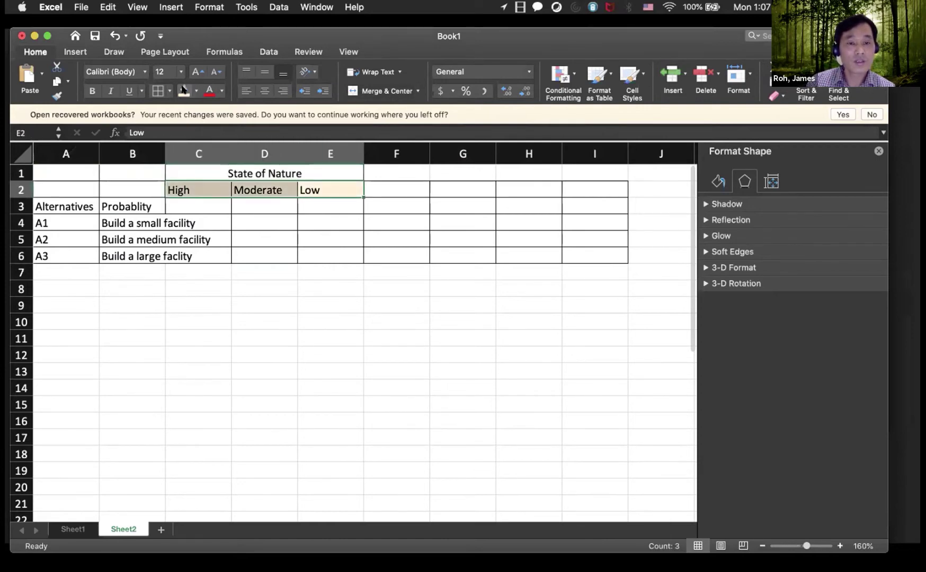
click(265, 91)
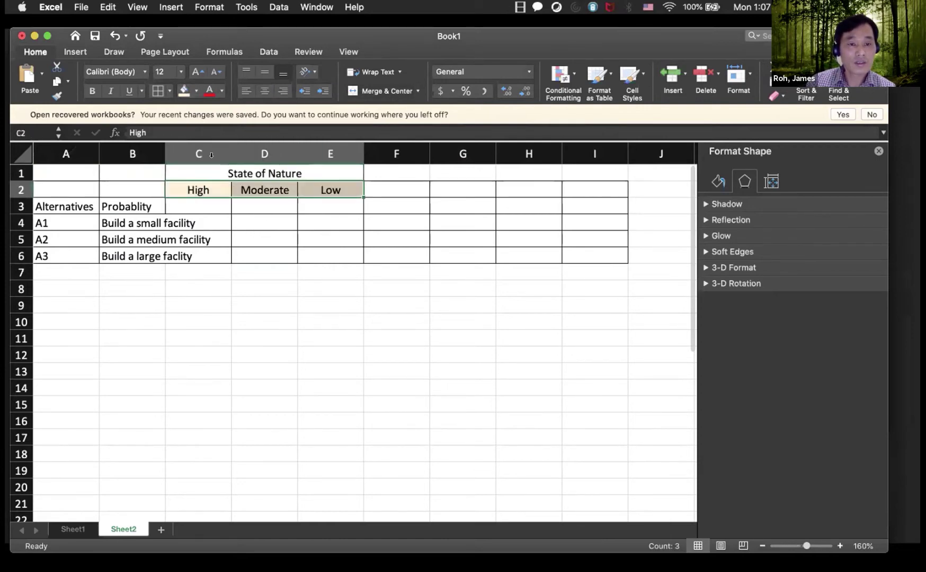
Fill the Probablity cell B3 light peach
click(109, 201)
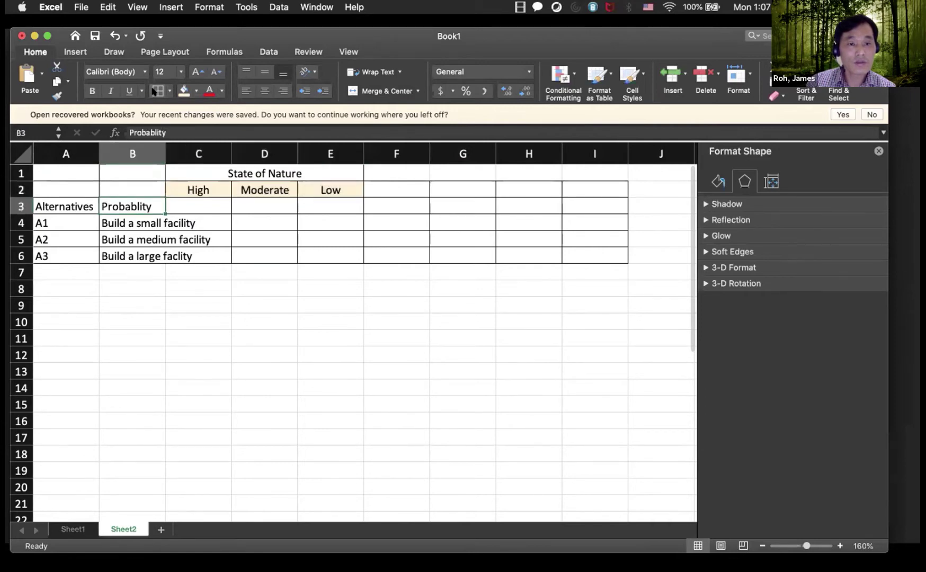
click(196, 91)
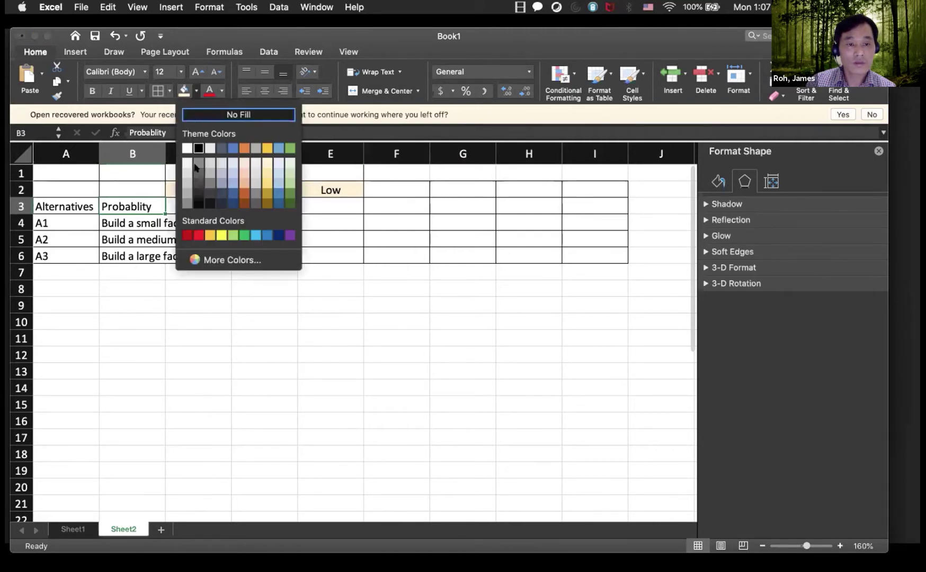
click(242, 162)
click(144, 216)
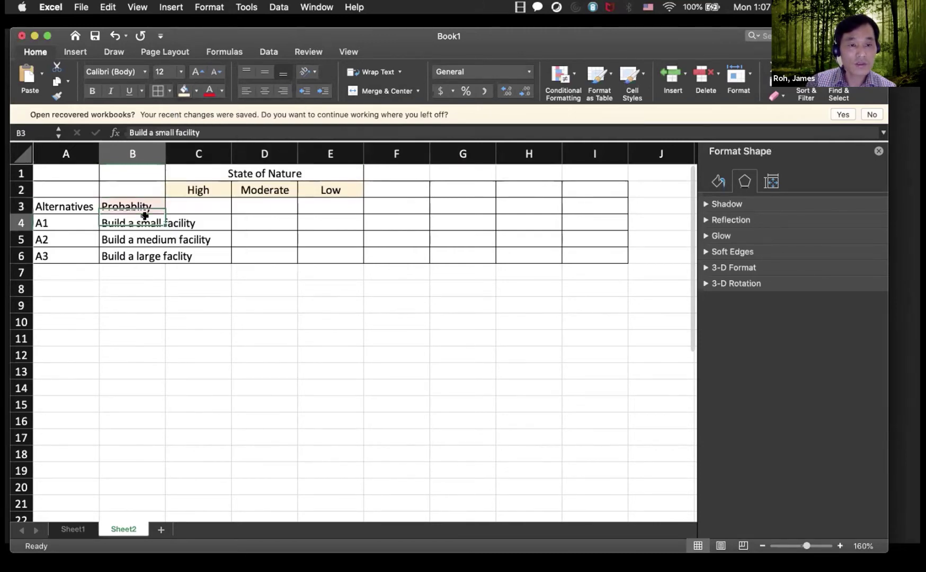
Fill the alternatives A1–A3 with their descriptions and the Alternatives heading light green
drag(77, 221, 119, 257)
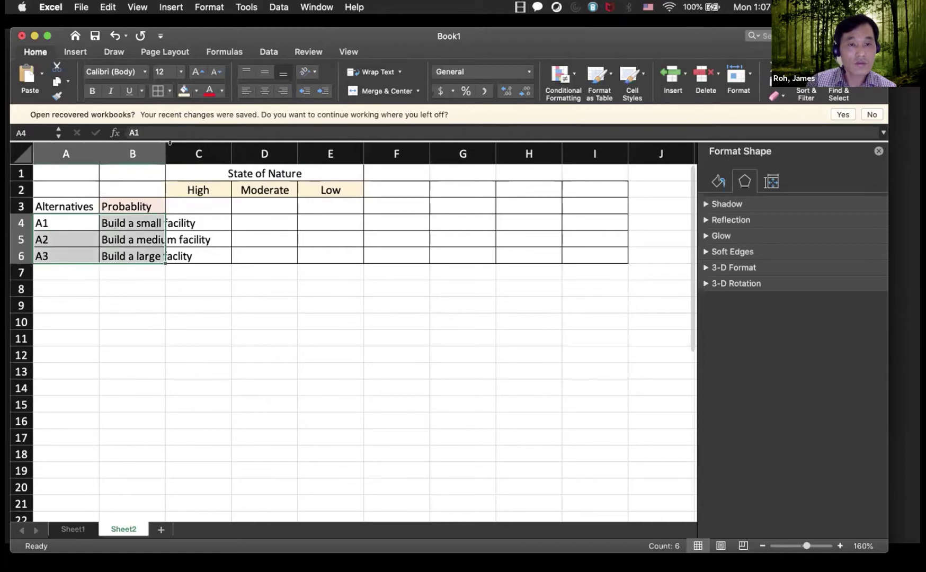
click(196, 91)
click(231, 234)
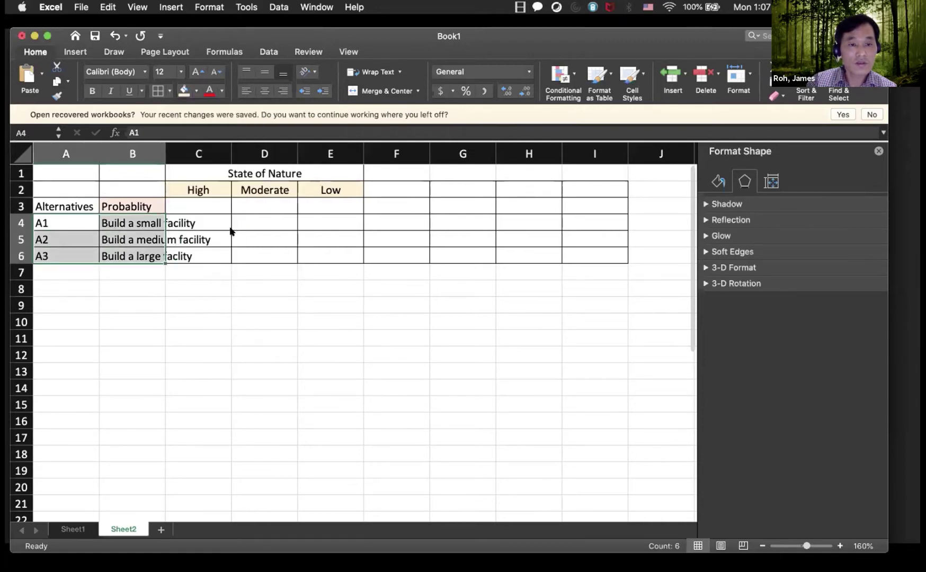
click(172, 305)
click(78, 197)
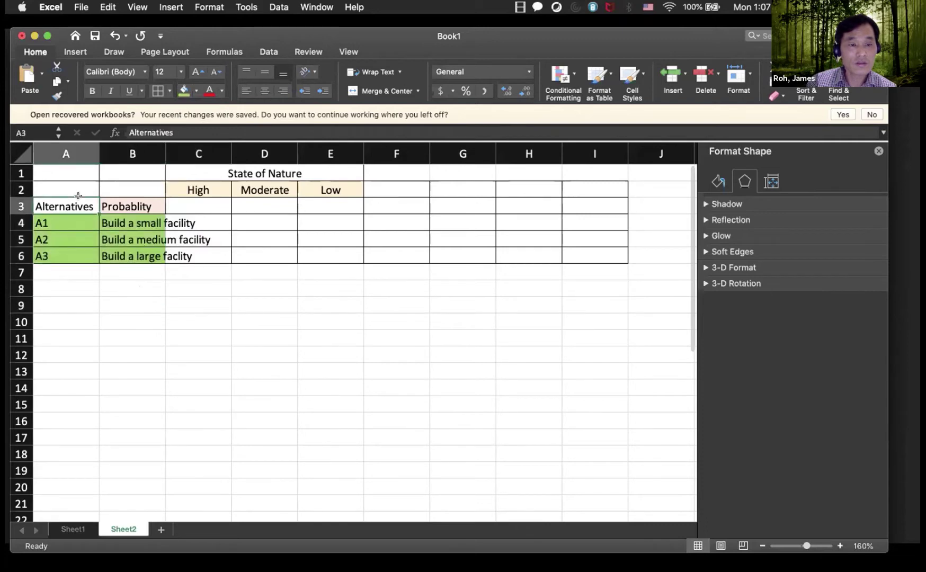
click(185, 93)
click(250, 288)
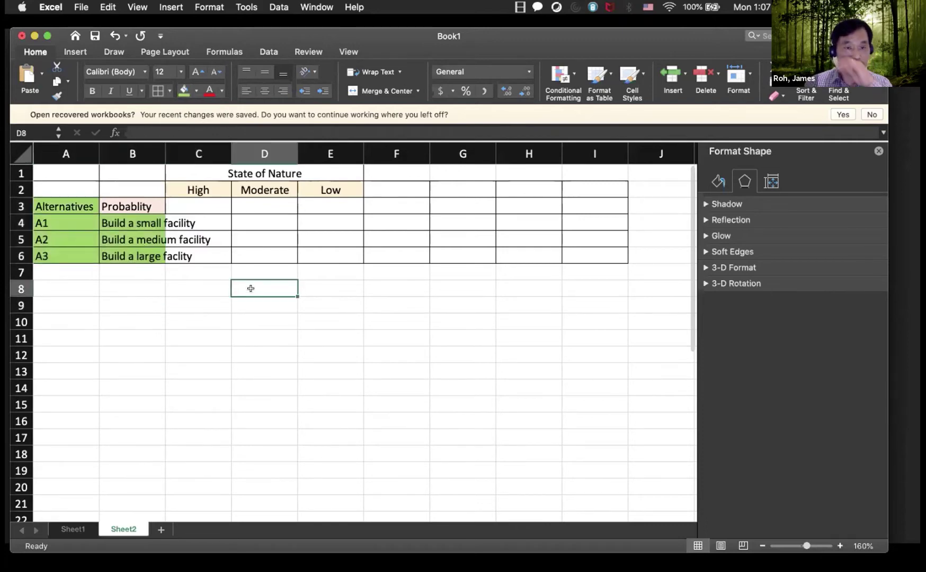
drag(384, 36, 592, 307)
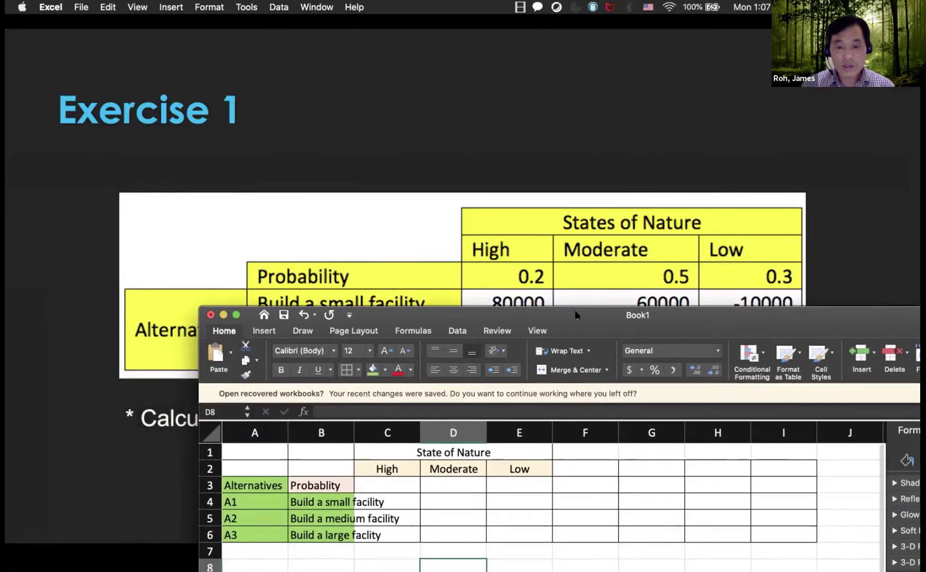
Enter probabilities 0.2, 0.5 and 0.3 in C3:E3 and widen column B for the facility names
click(379, 479)
text(0.2)
key(Tab)
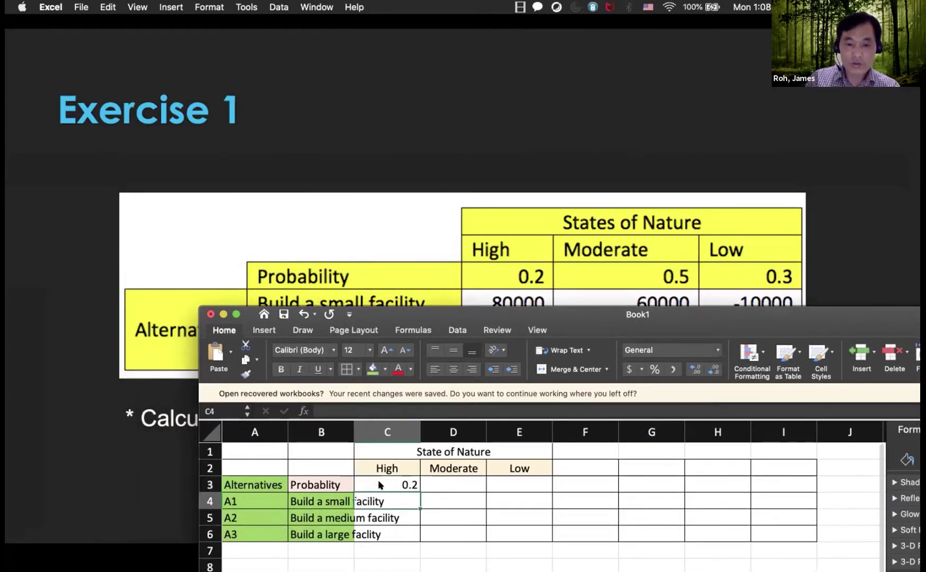
text(0.)
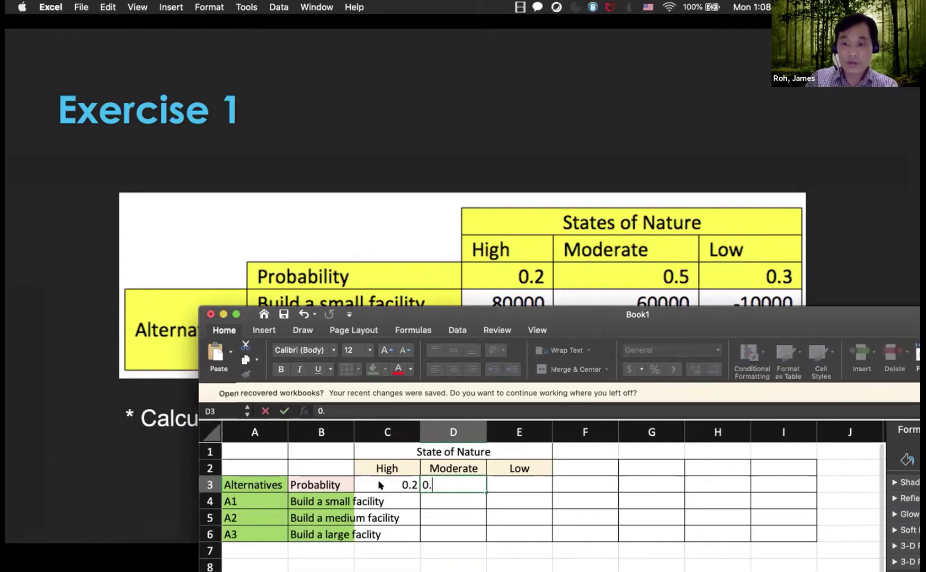
text(5)
key(Down)
key(Right)
key(Up)
key(Up)
key(Down)
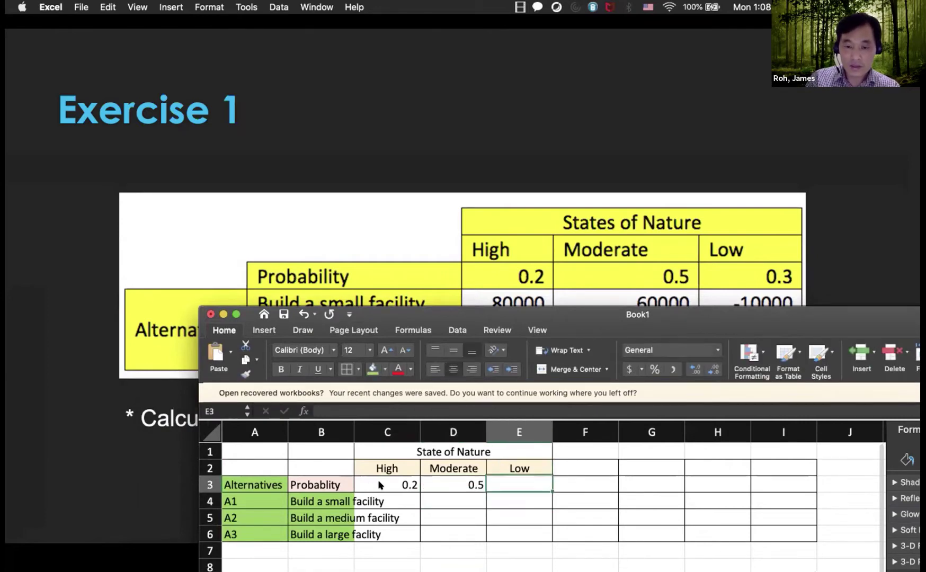
text(0.4)
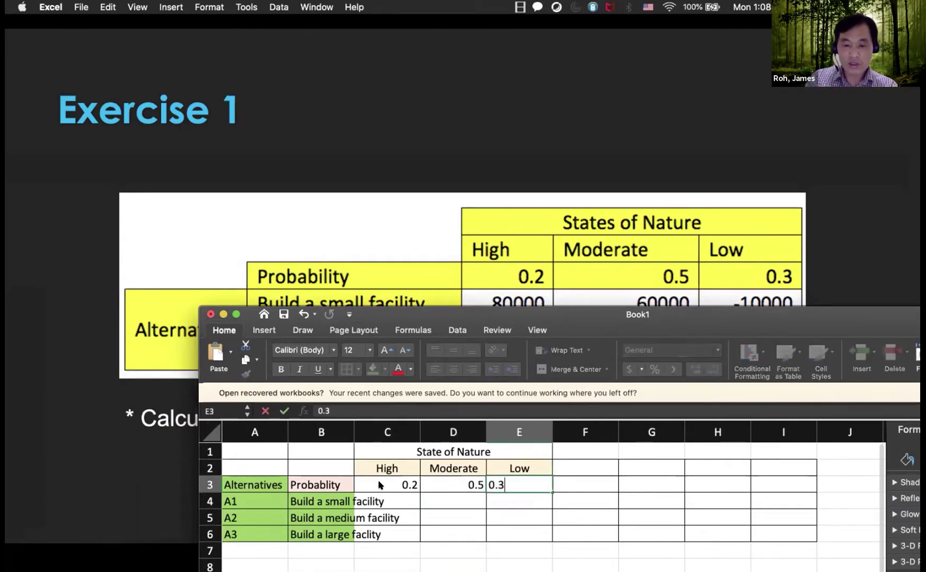
key(Return)
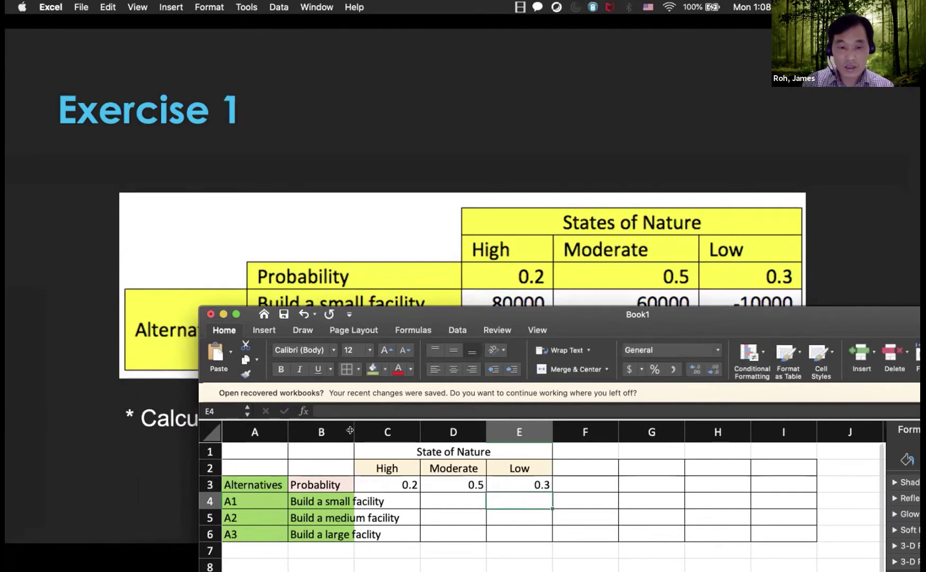
drag(353, 432, 401, 425)
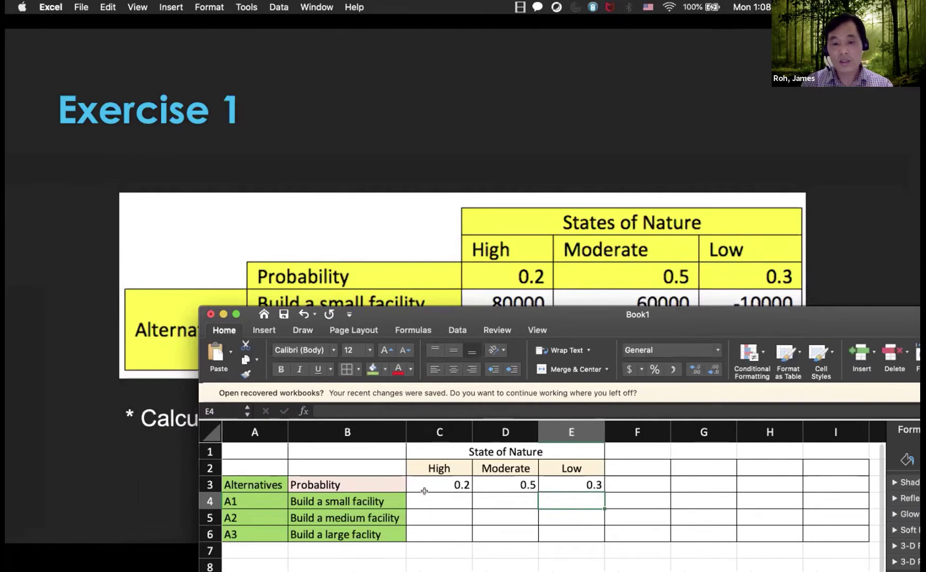
Enter 80000, 60000 and -10000 in C4:E4 for the small facility
click(423, 496)
drag(541, 314, 537, 331)
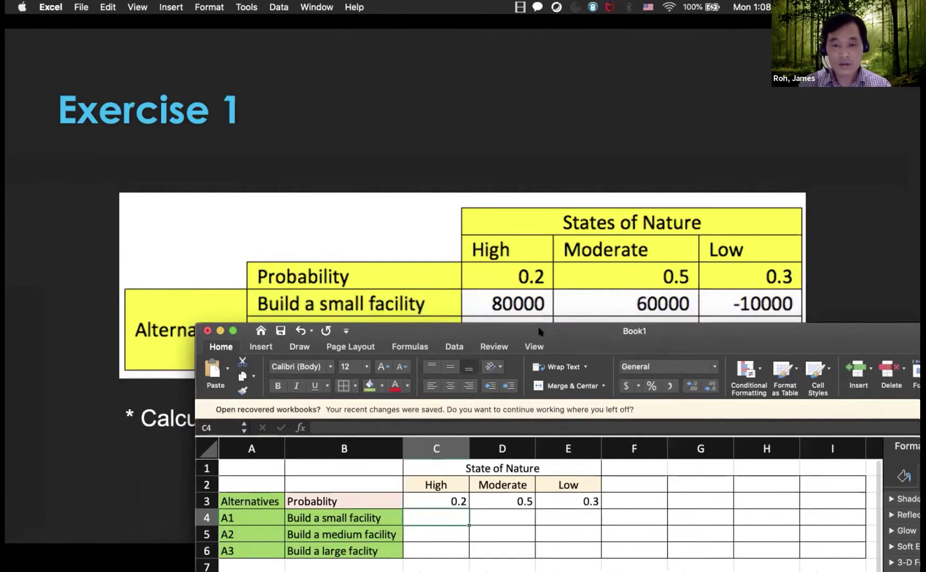
text(8)
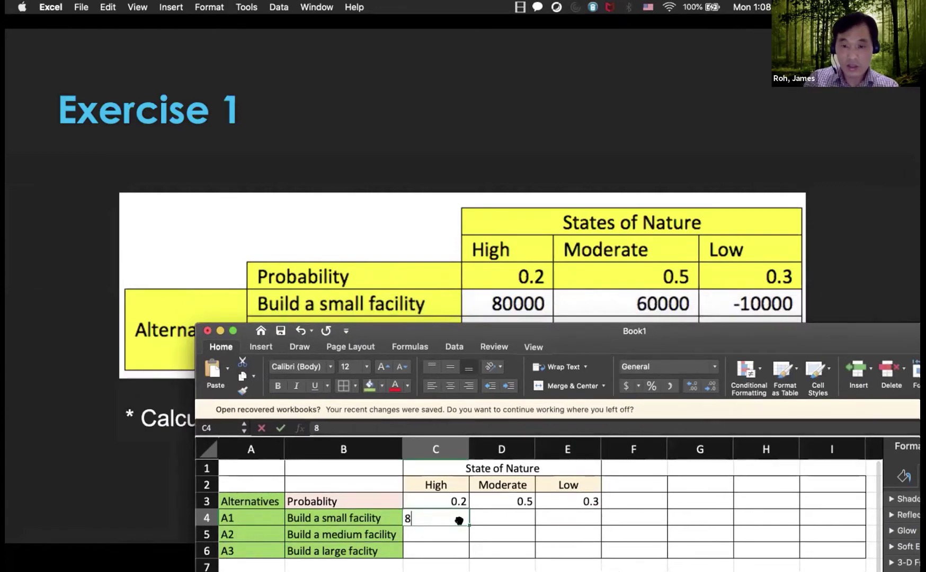
text(0000)
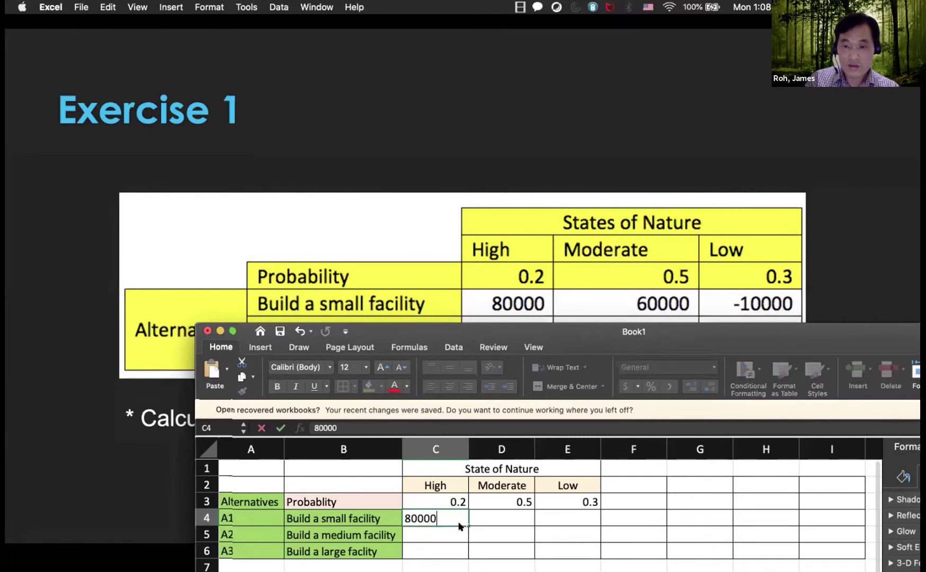
key(Tab)
text(600)
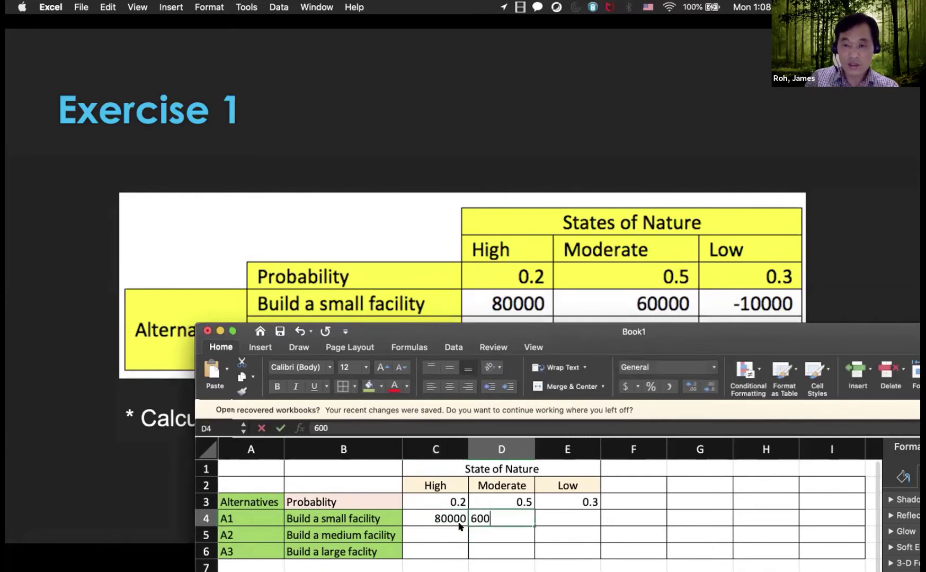
text(00)
key(Return)
key(Right)
key(Up)
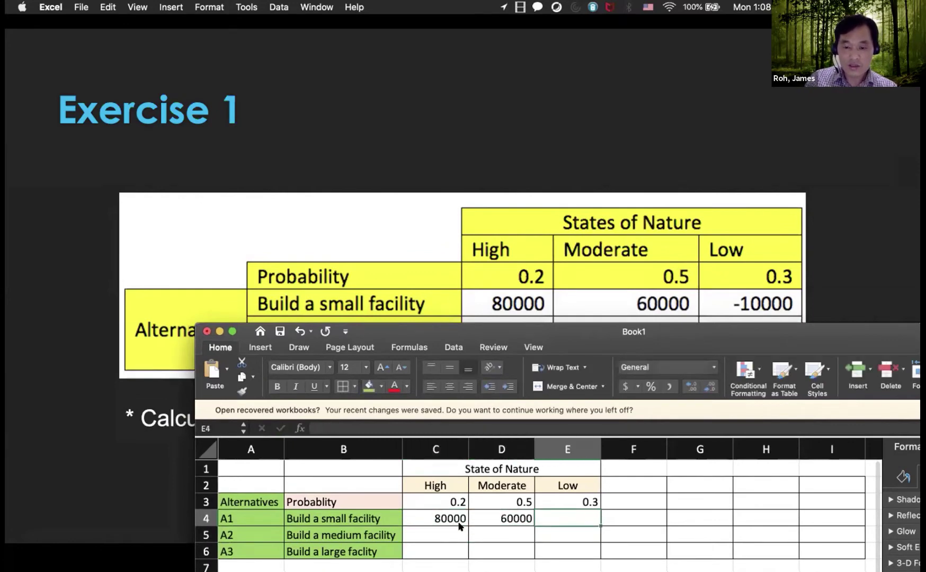
text(-10)
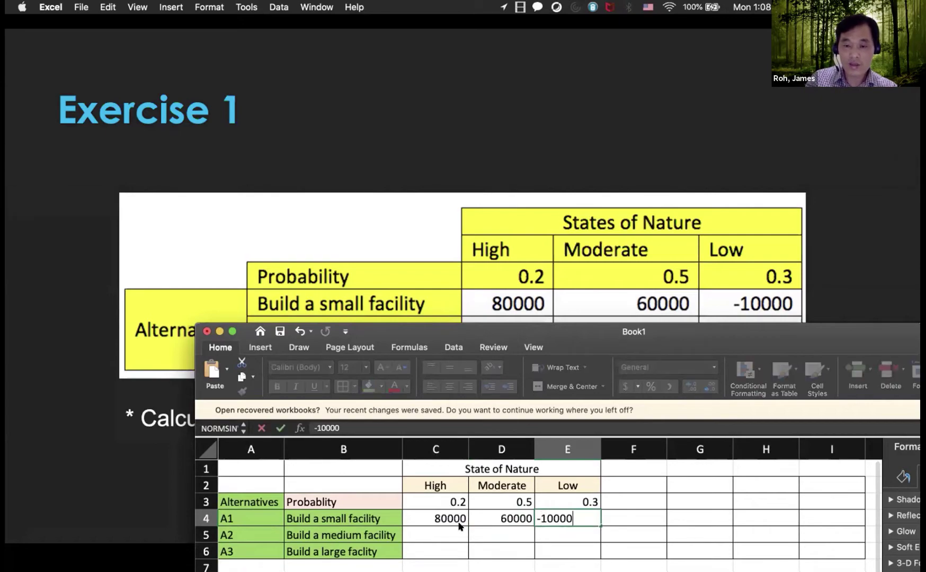
text(000)
key(Return)
drag(578, 339, 537, 172)
drag(333, 178, 440, 263)
drag(643, 275, 800, 357)
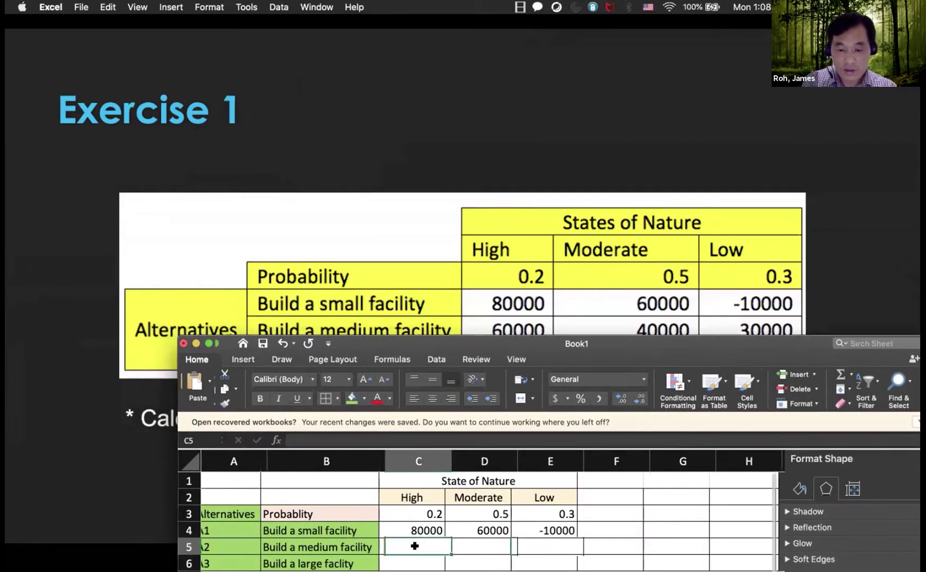
Enter 60000, 40000 and 30000 in C5:E5 for the medium facility
text(60000)
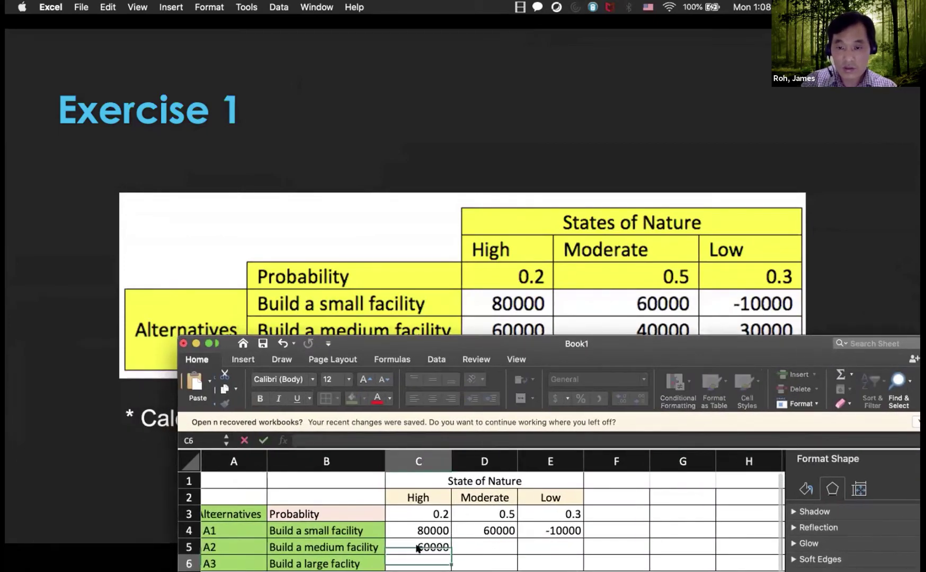
key(Tab)
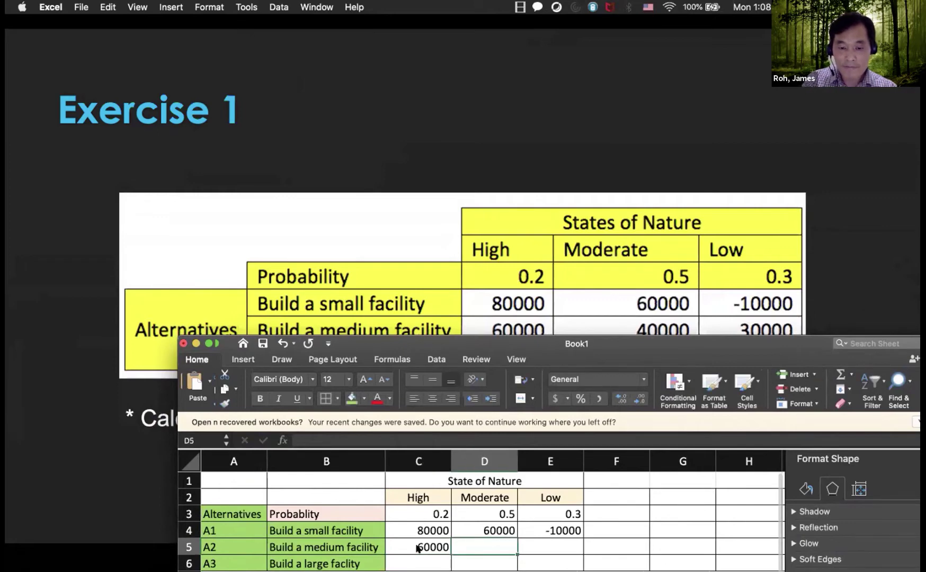
text(40000)
key(Return)
key(Right)
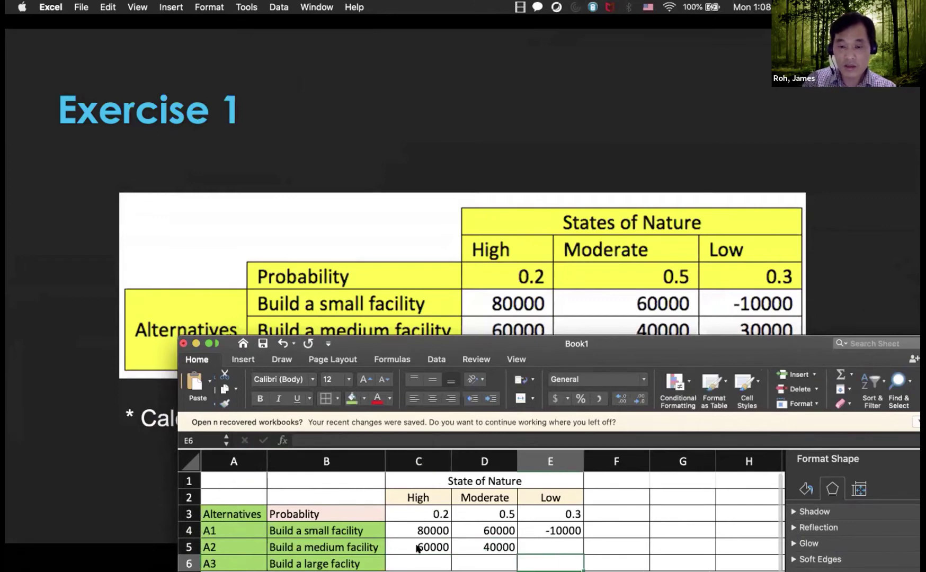
key(Up)
text(3000)
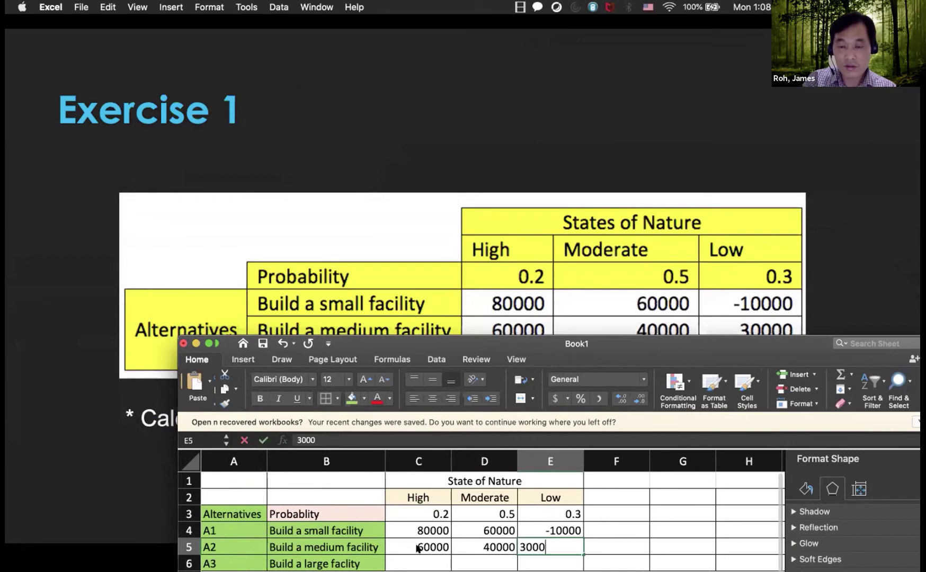
text(0)
key(Return)
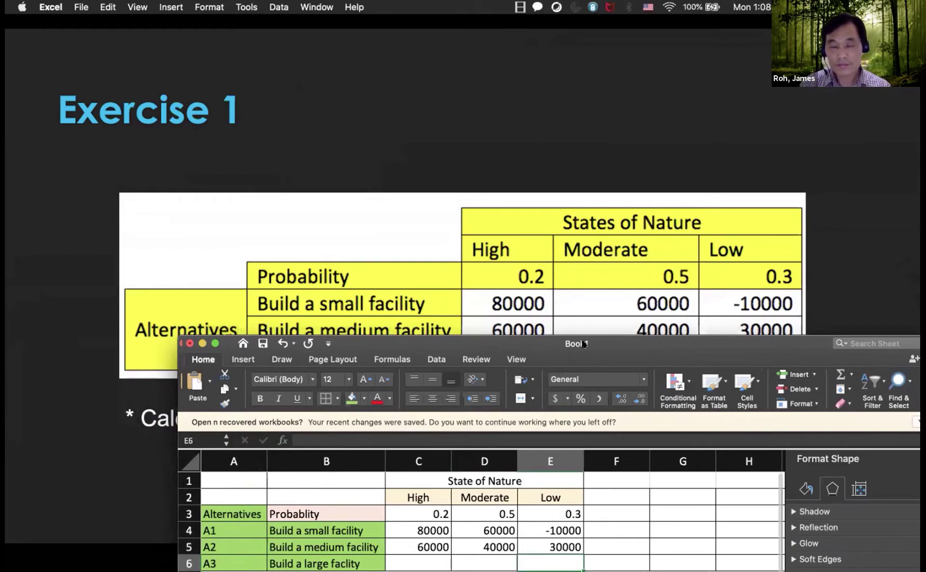
drag(585, 344, 559, 70)
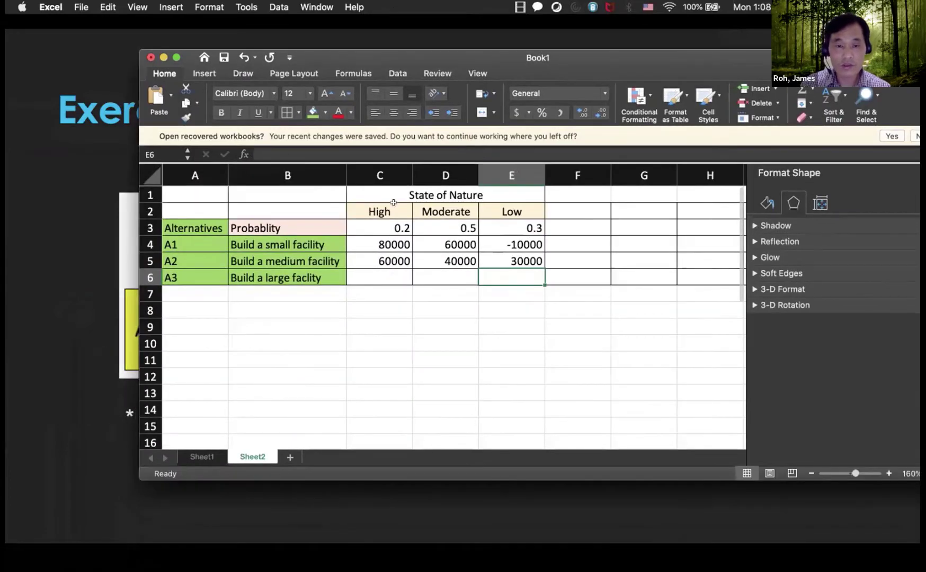
Enter 70000, 50000 and 20000 in C6:E6 for the large facility
click(373, 272)
text(70000)
key(Return)
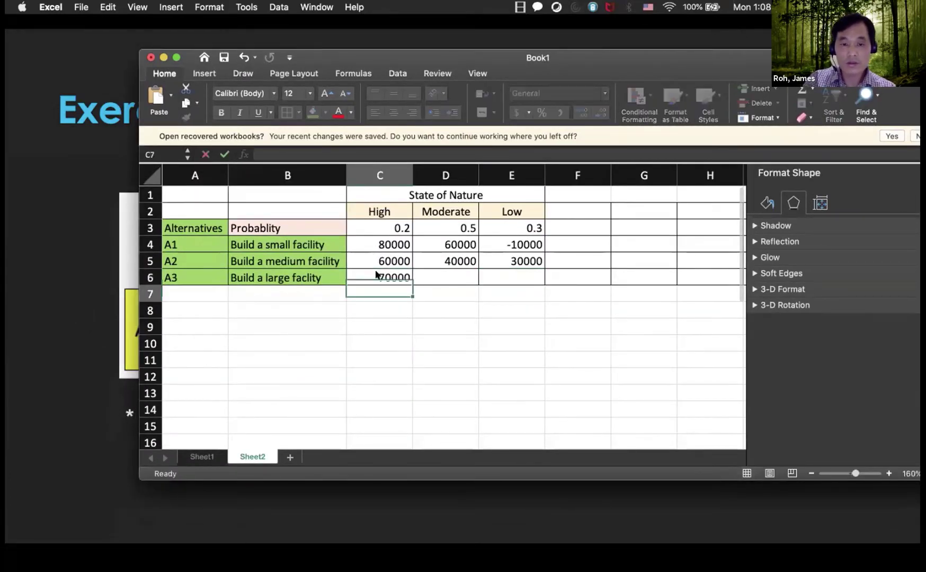
key(Right)
key(Up)
text(5000)
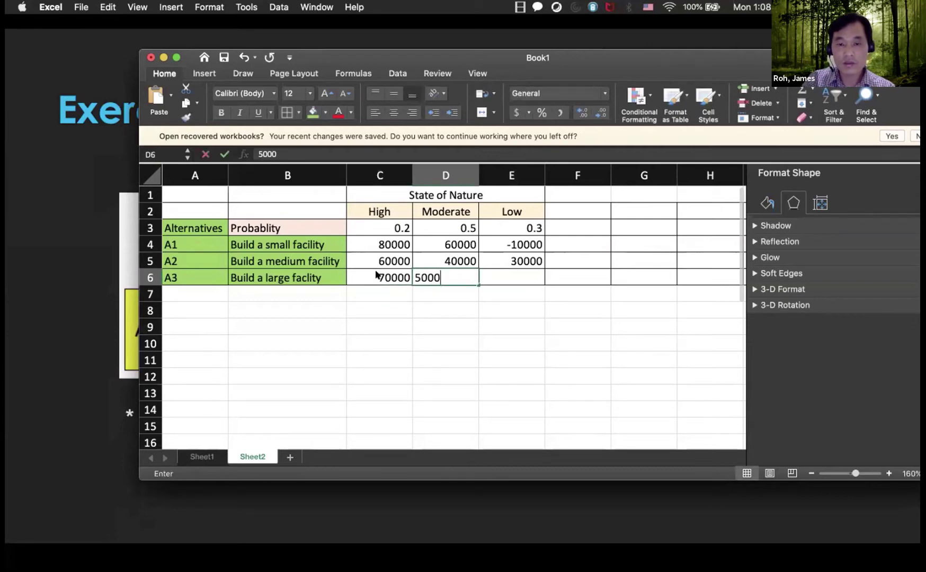
text(0)
key(Return)
click(497, 273)
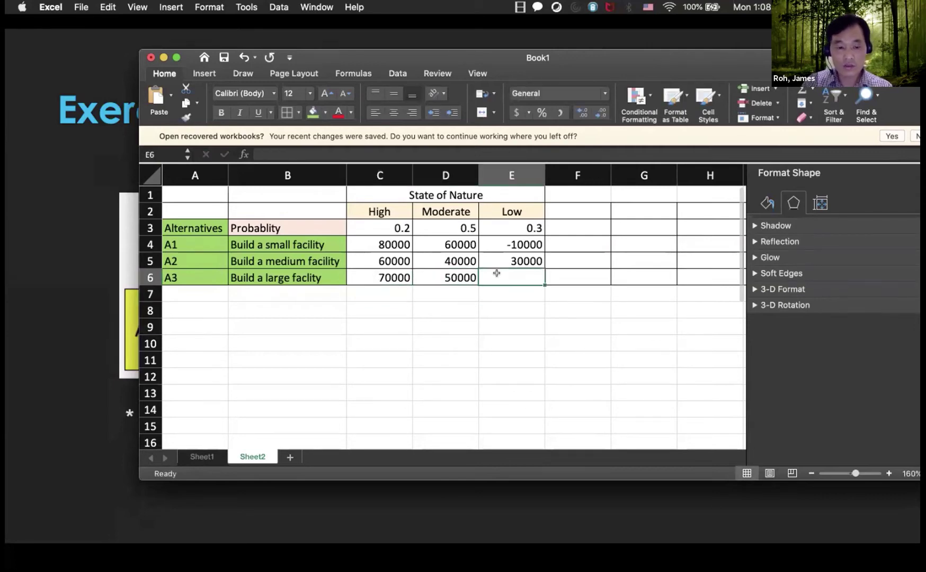
text(20000)
key(Return)
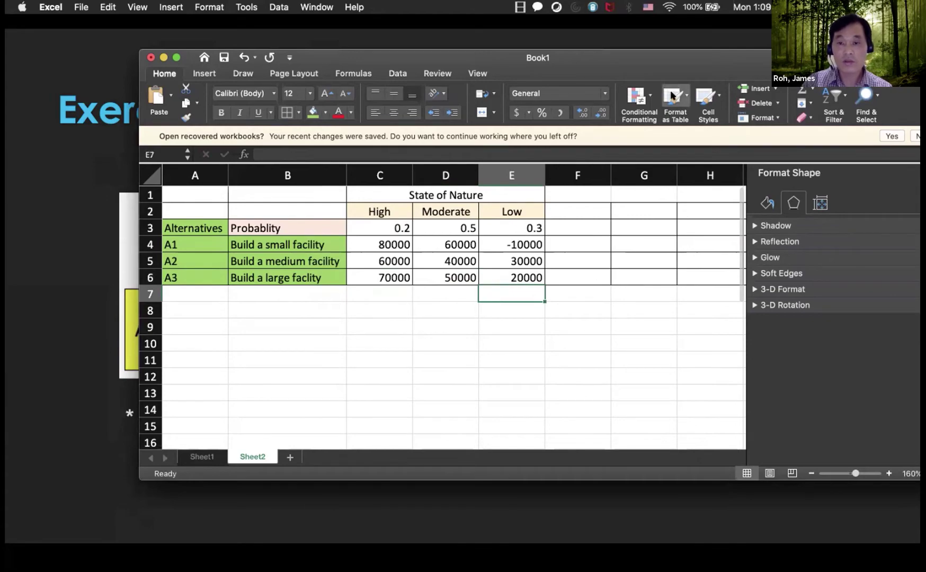
drag(651, 58, 589, 94)
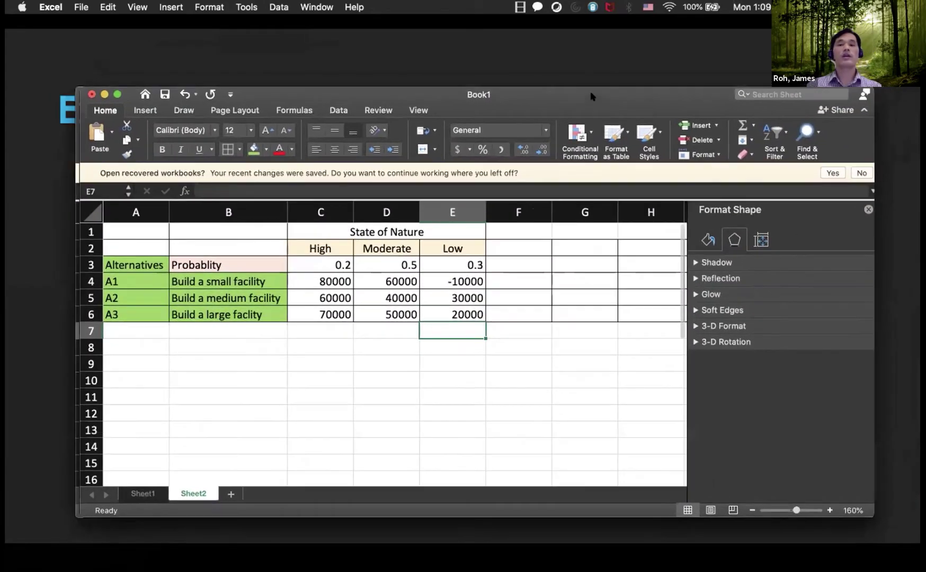
Maximize the Excel window and remove all borders from A1:B2
click(116, 94)
click(352, 327)
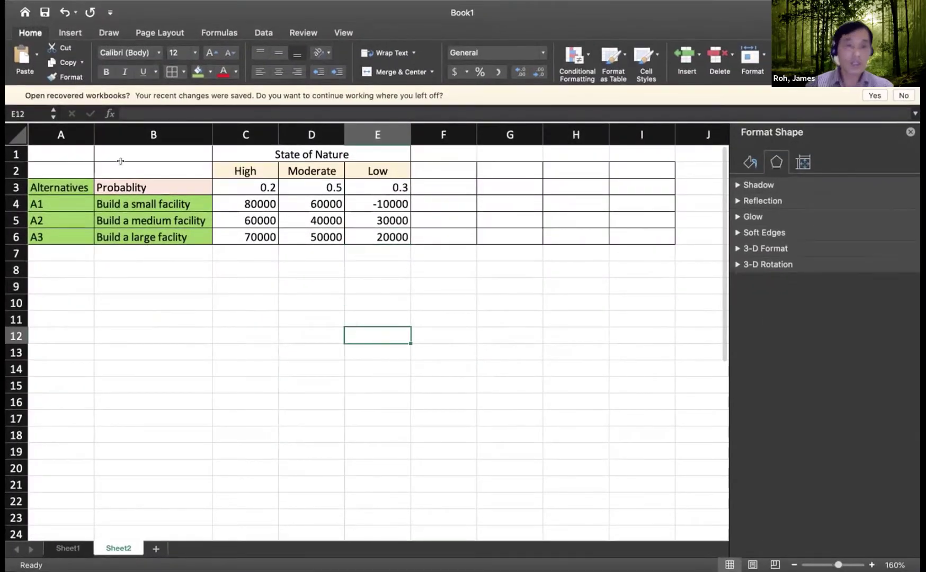
drag(157, 164, 62, 151)
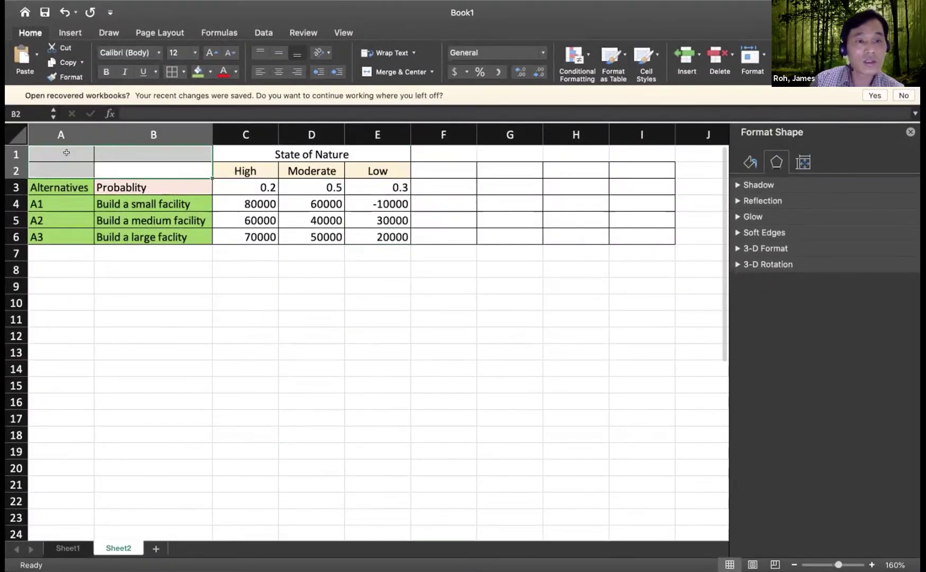
click(183, 72)
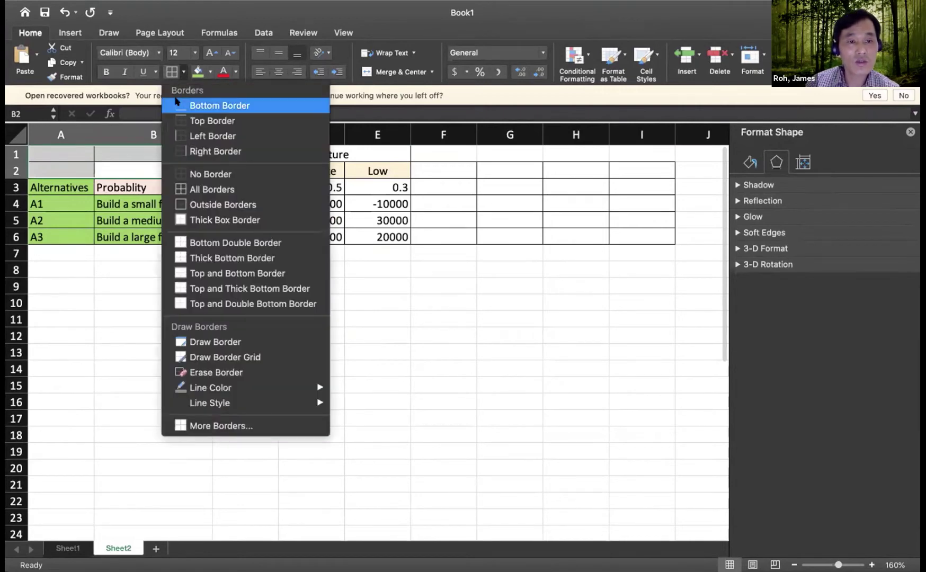
click(184, 171)
click(145, 314)
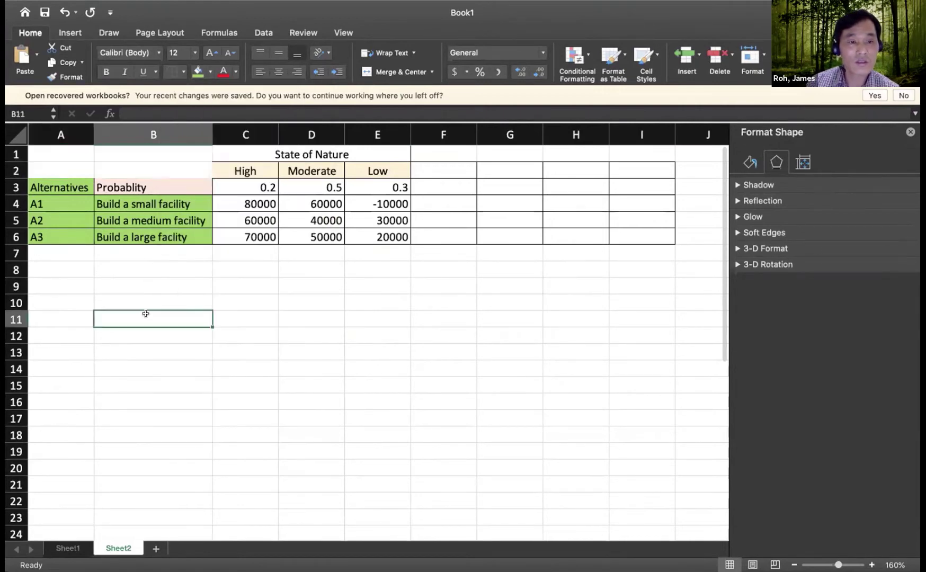
Put borders on every side of A3:B3
click(155, 186)
drag(155, 185, 69, 186)
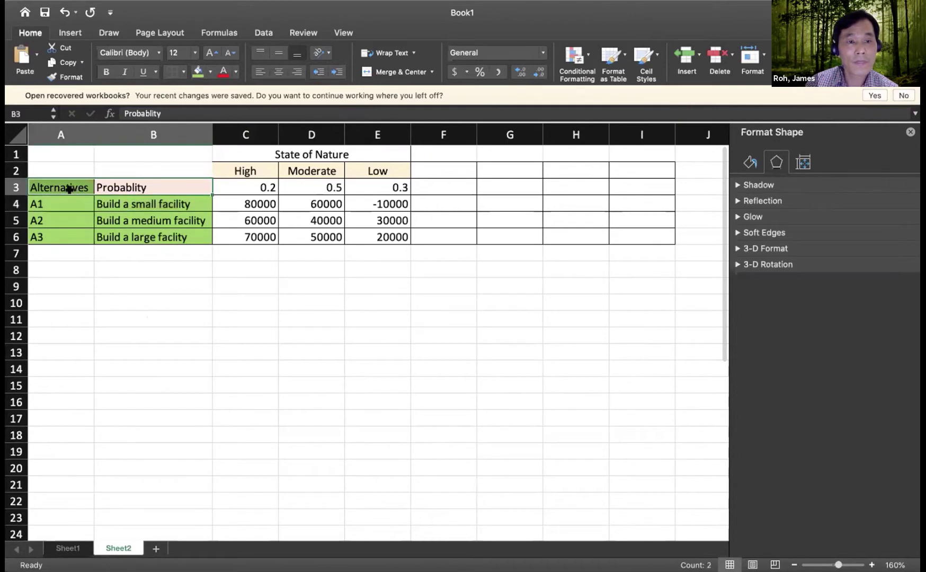
click(209, 72)
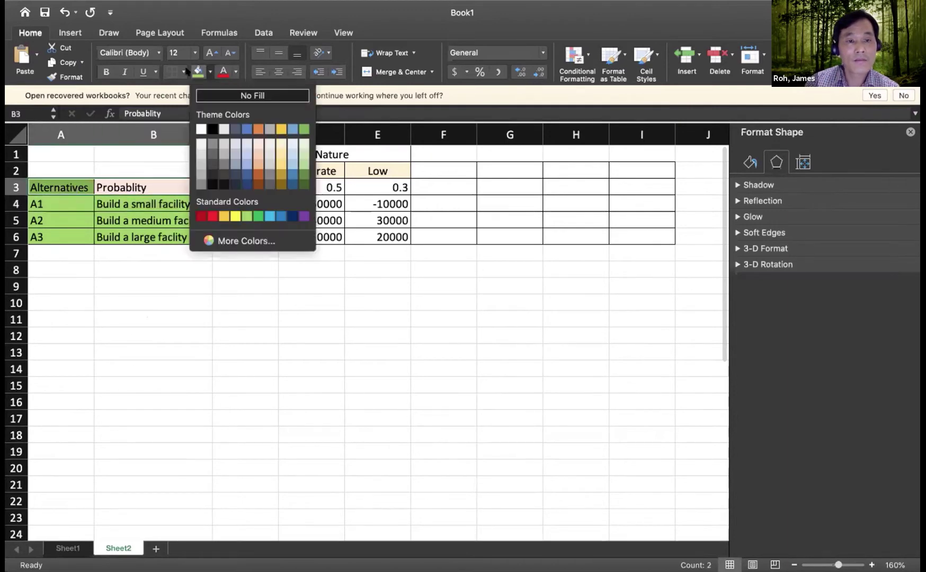
click(183, 75)
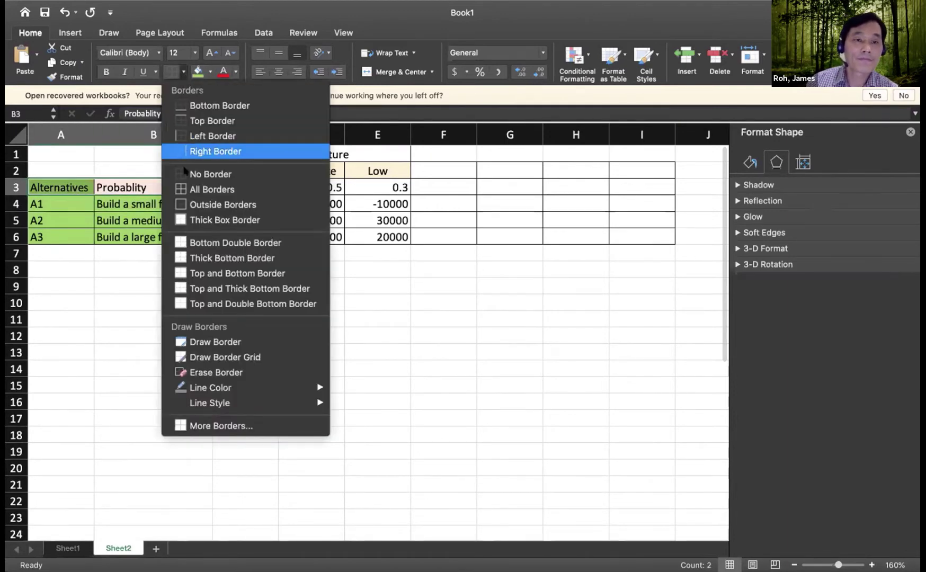
click(183, 185)
Fill the merged State of Nature heading light orange
click(228, 167)
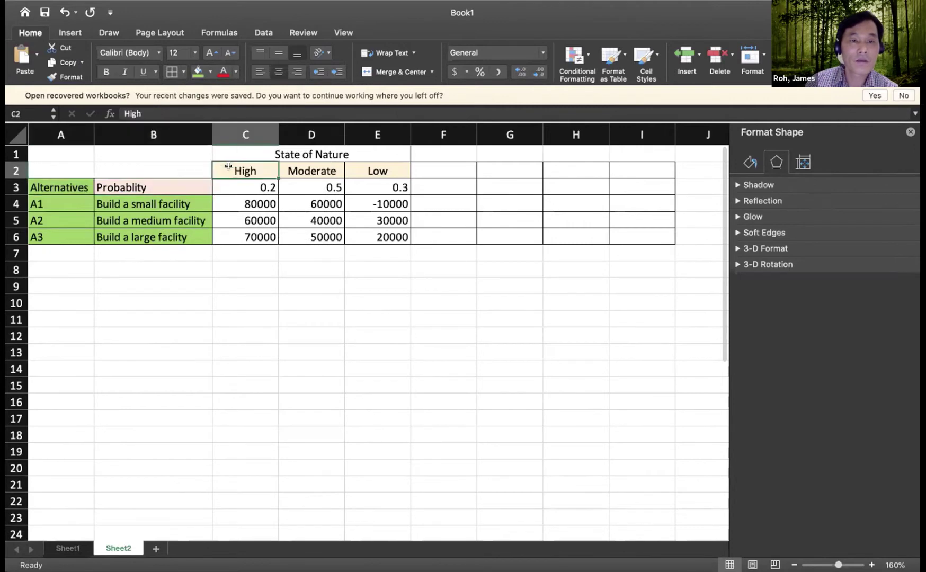
click(297, 152)
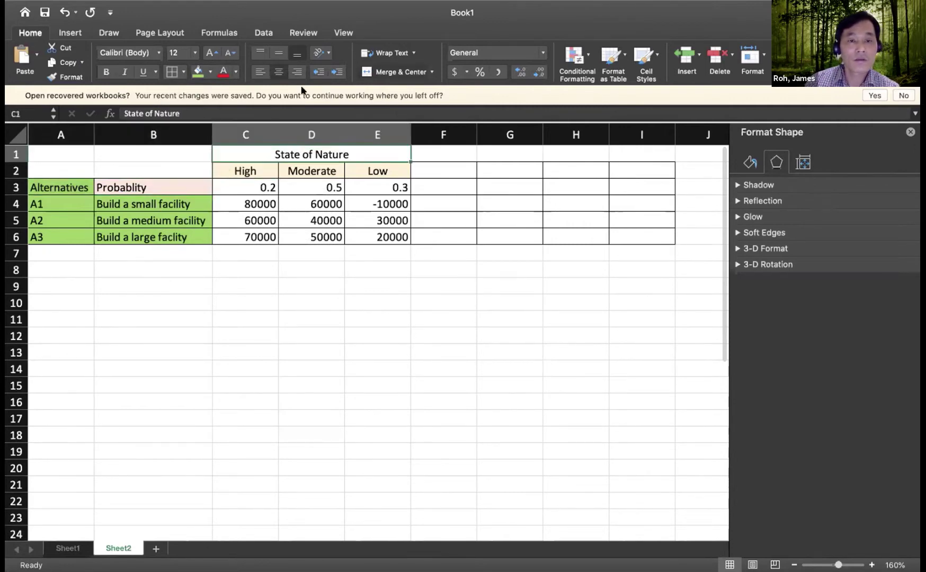
click(211, 73)
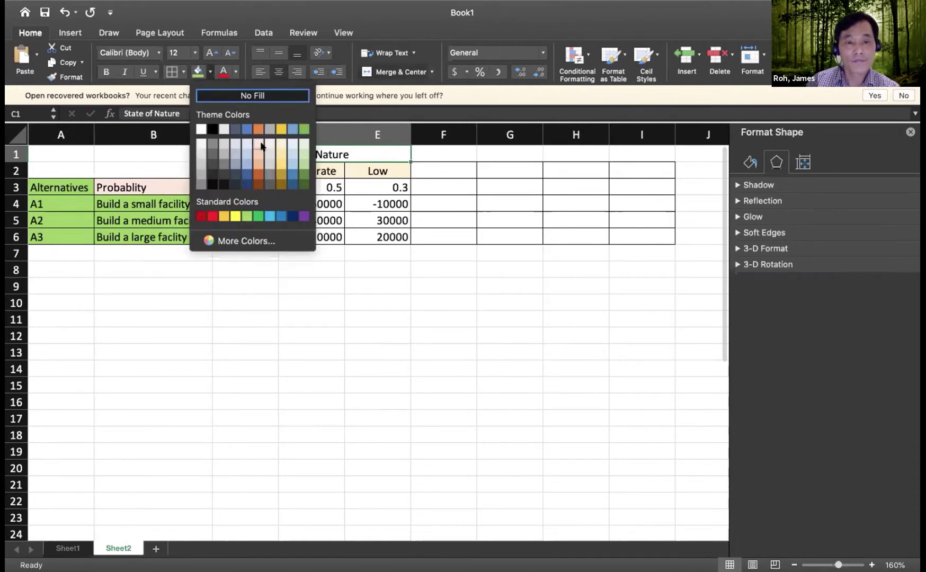
click(256, 160)
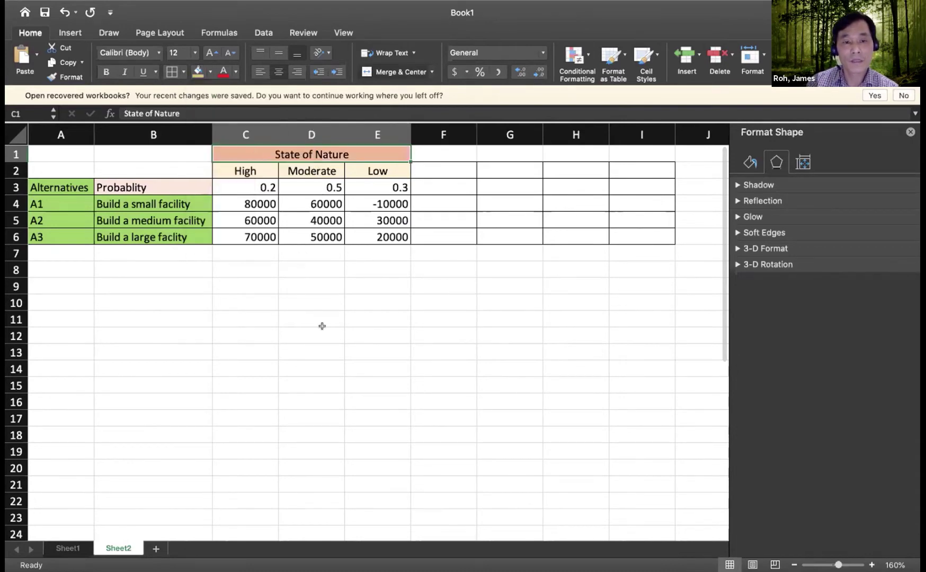
click(329, 335)
Add the heading Maximax in F2 and centre the header cells F2:I2
click(451, 167)
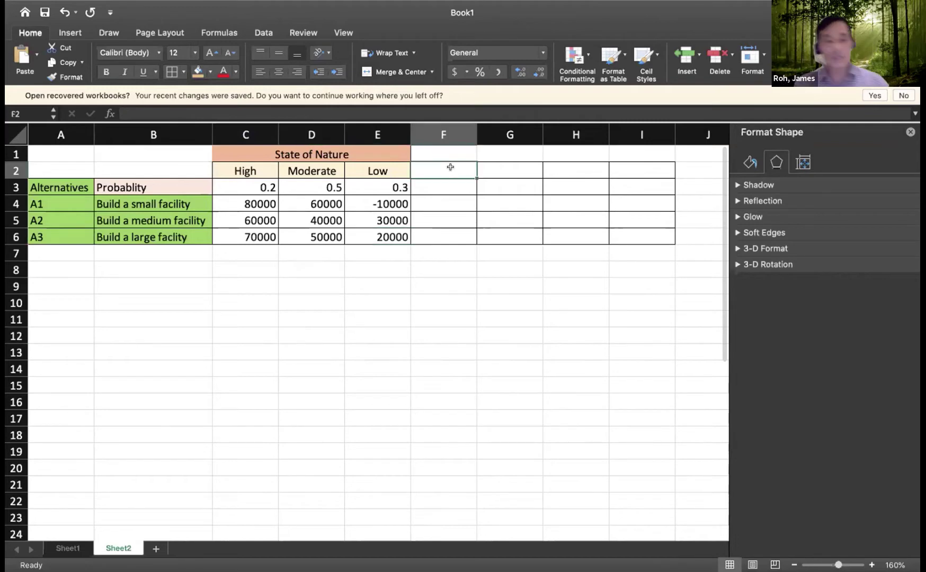
text(MAx)
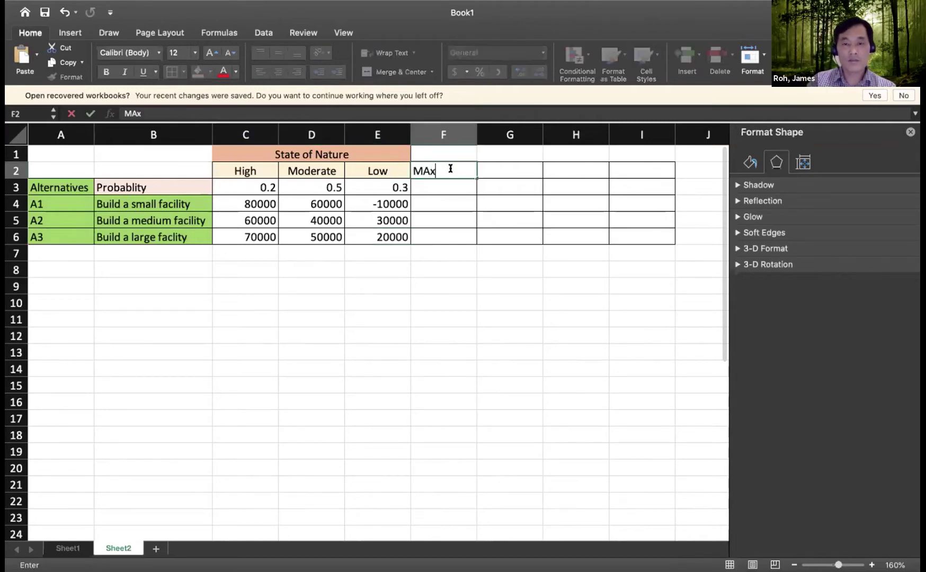
key(BackSpace)
key(BackSpace)
text(axi)
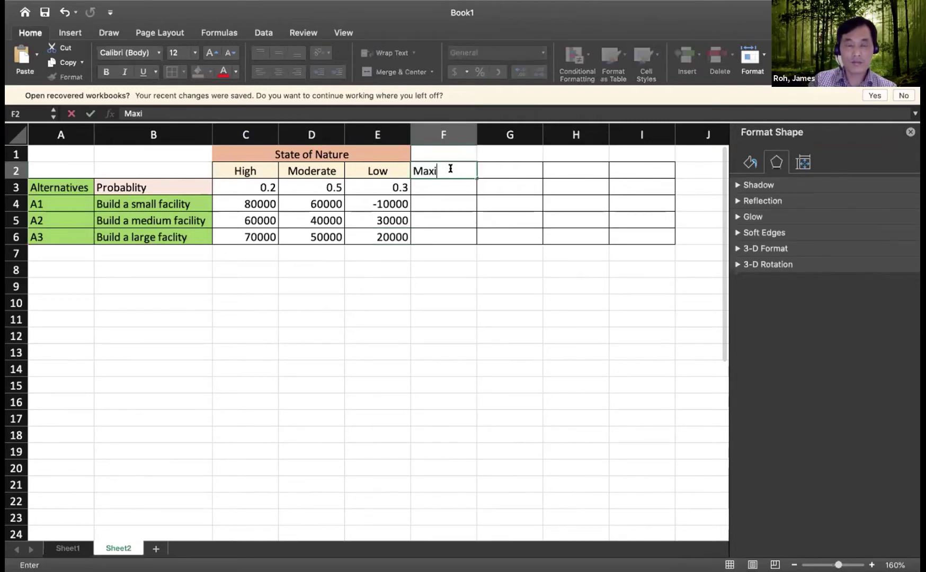
text(max)
key(Return)
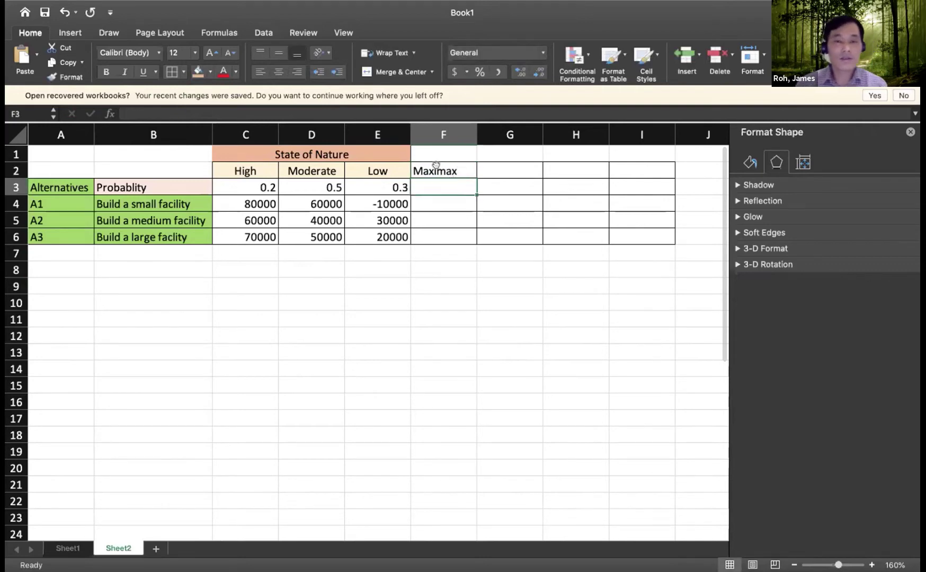
drag(434, 170, 628, 168)
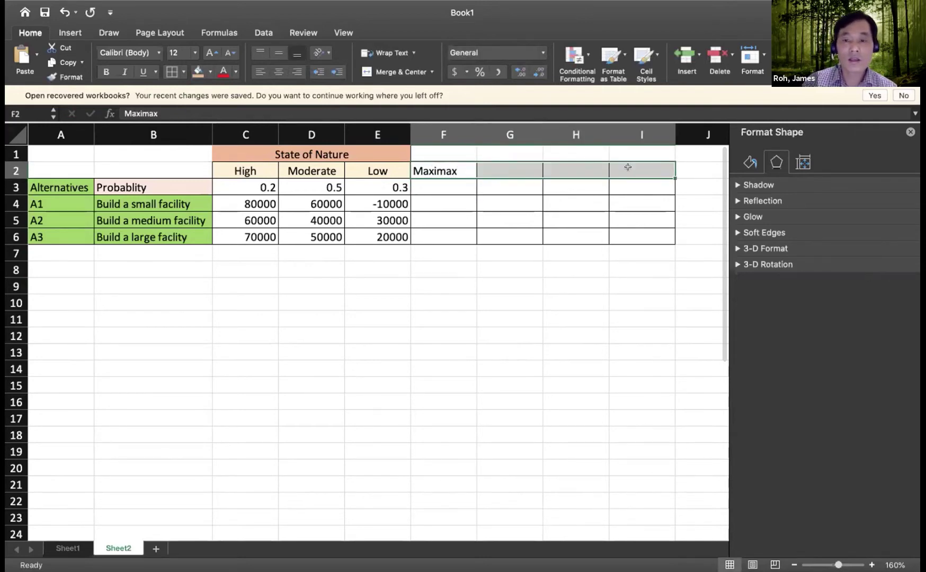
click(278, 73)
click(429, 183)
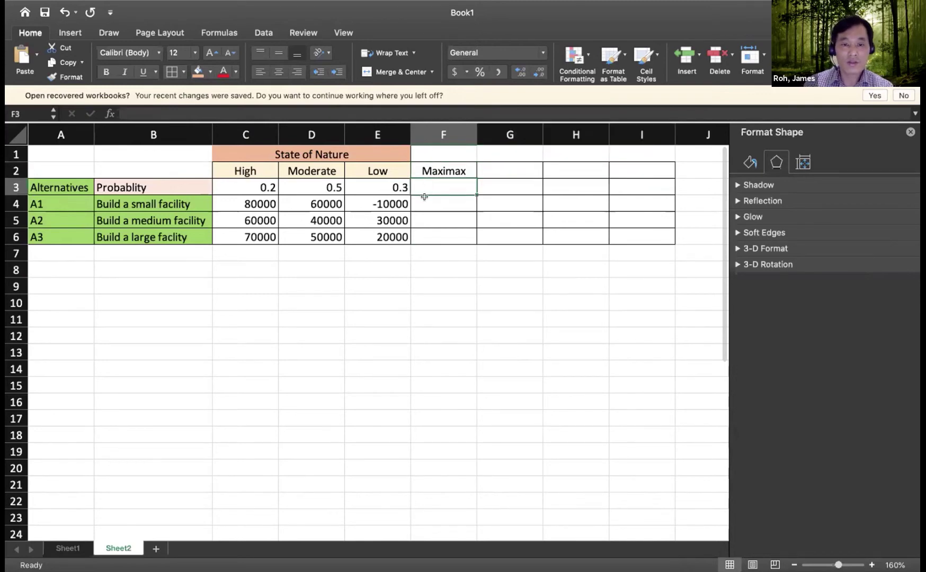
Enter =MAX(C4:E4) in F4 and fill it down to F6
click(424, 197)
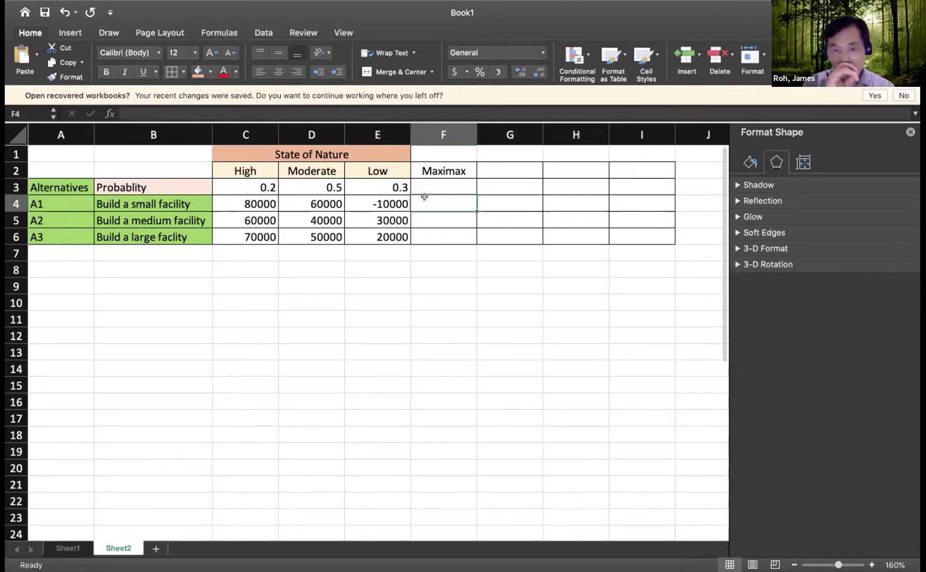
text(=)
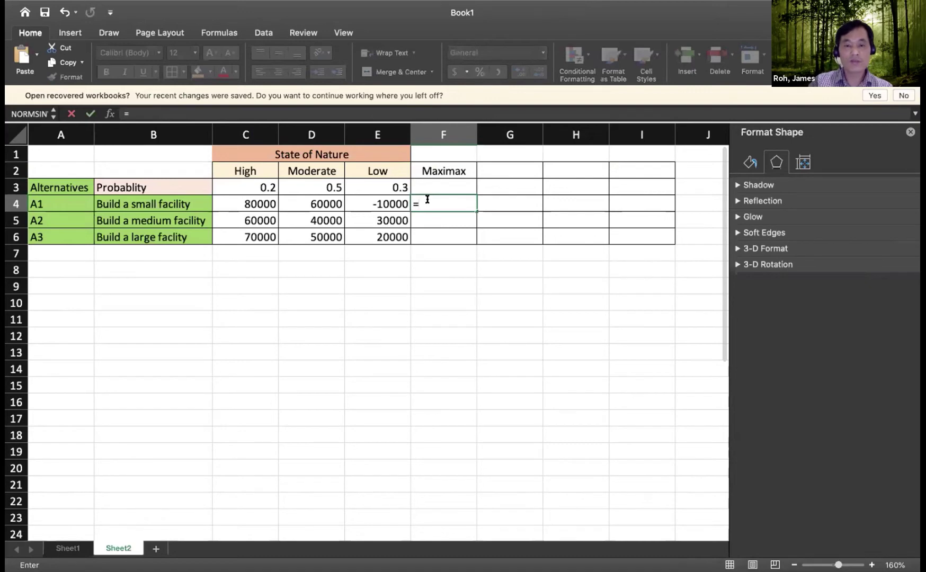
text(max()
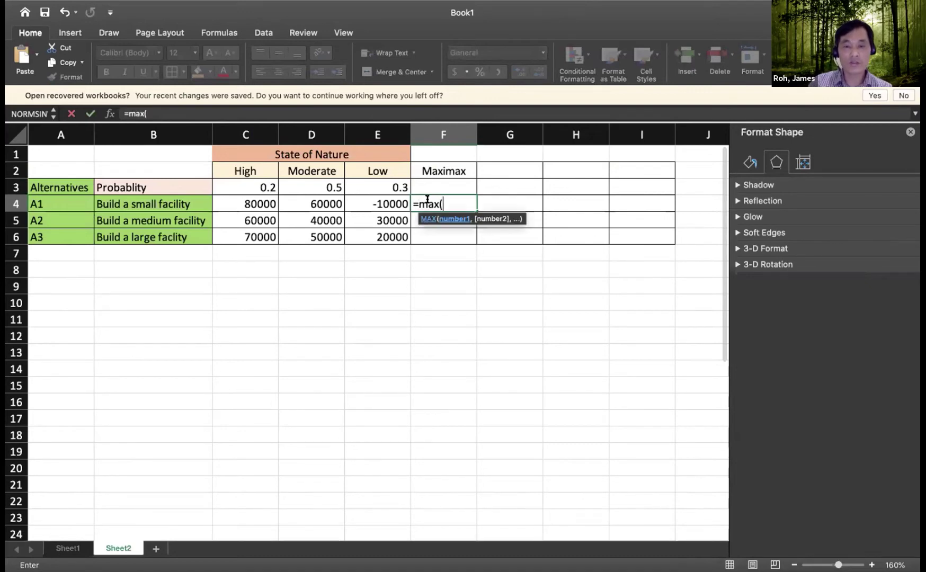
drag(298, 204, 359, 204)
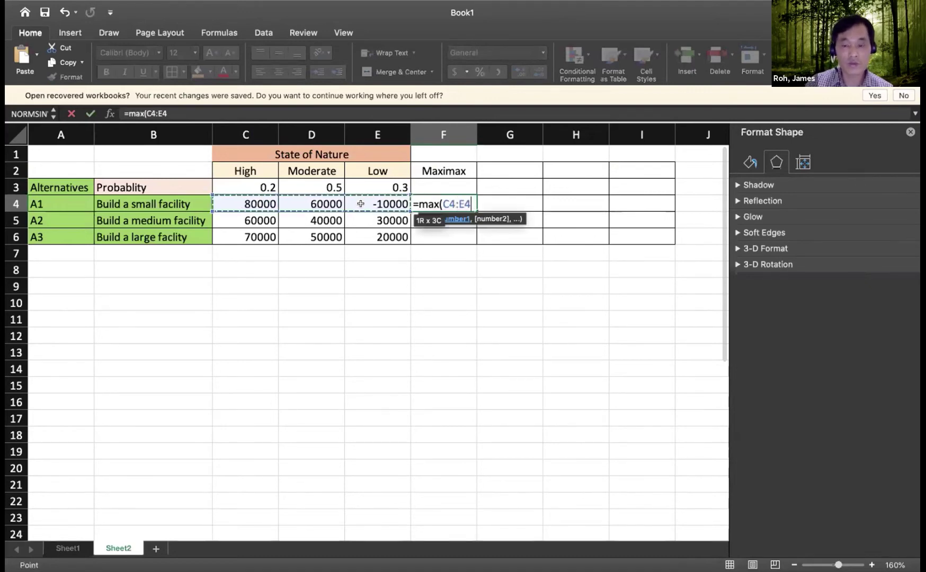
text())
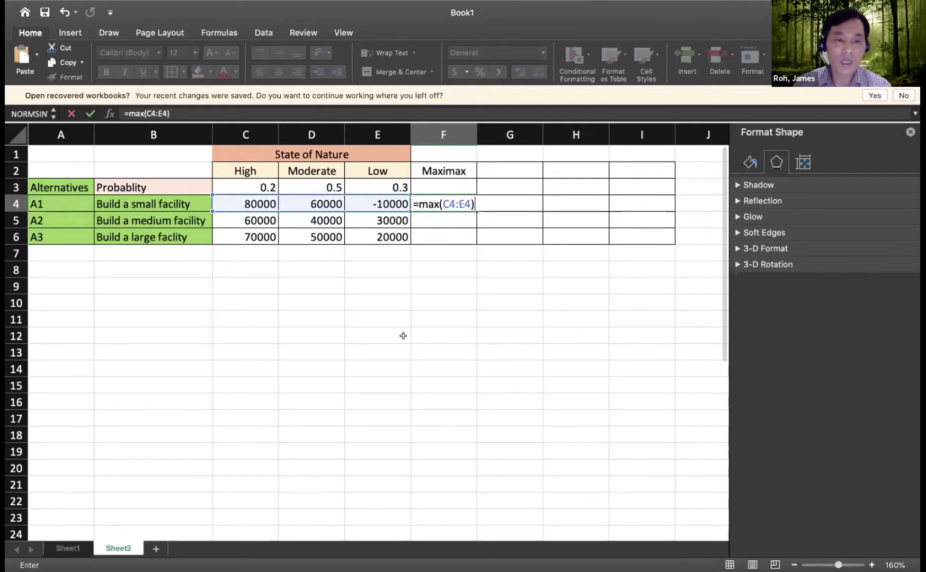
key(Return)
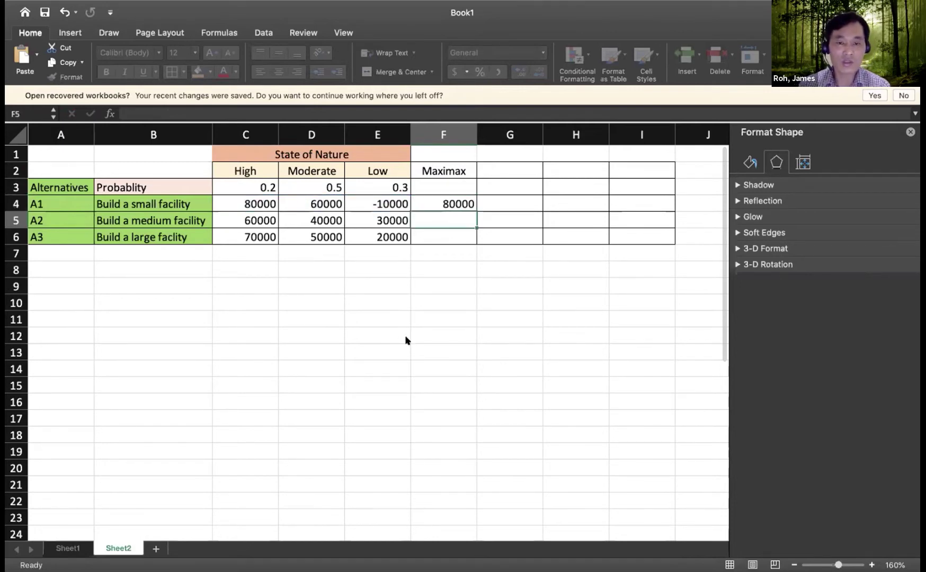
click(470, 206)
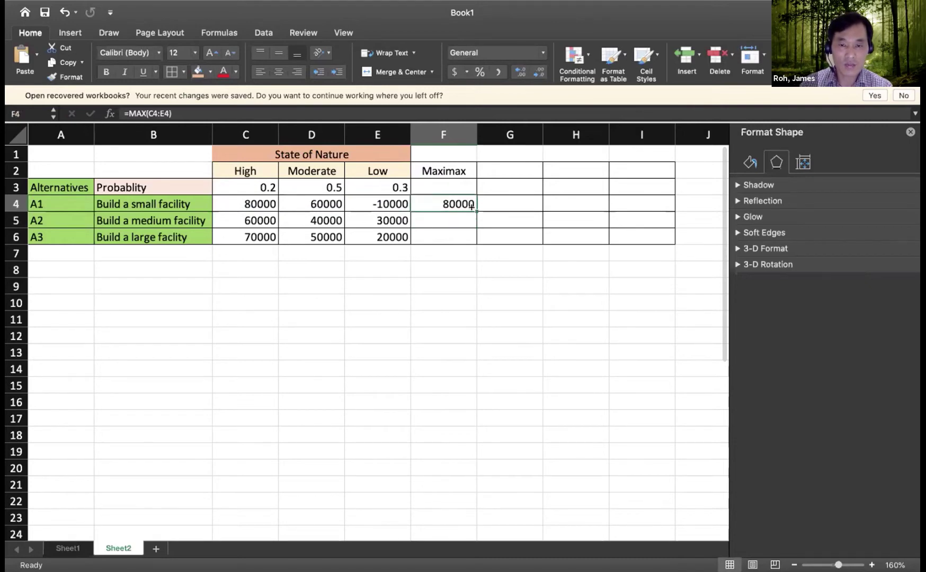
drag(472, 207, 463, 237)
click(423, 299)
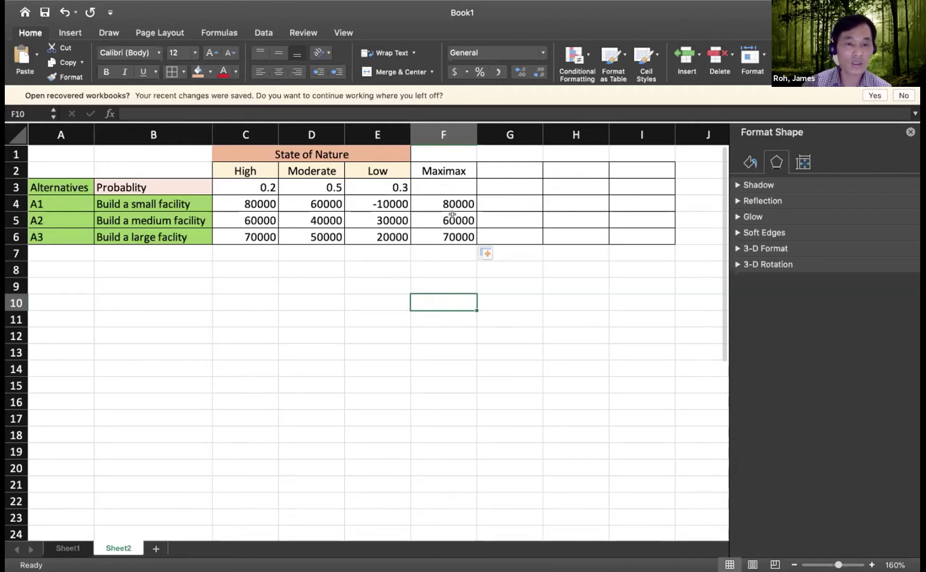
Shade F4's 80000 Maximax result with a light gold fill
click(442, 202)
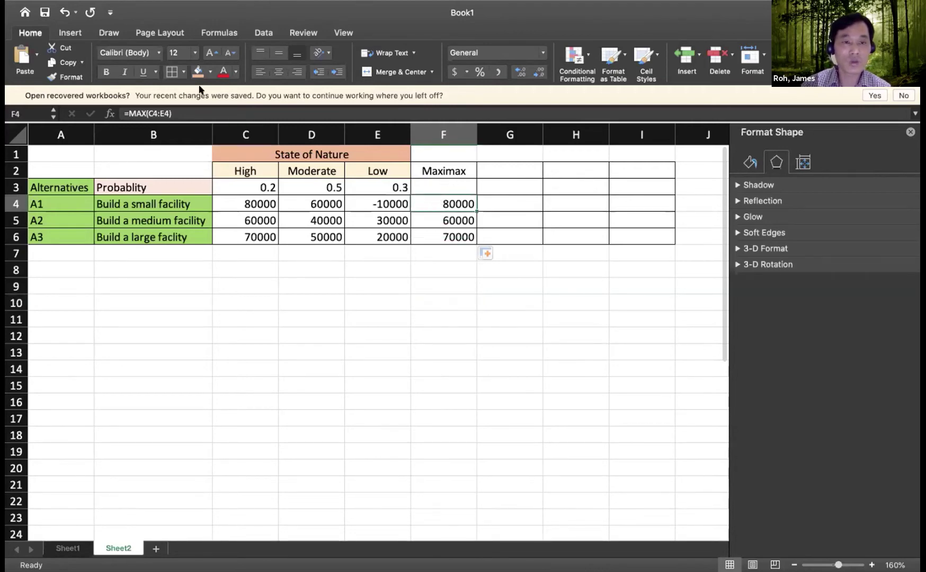
click(210, 73)
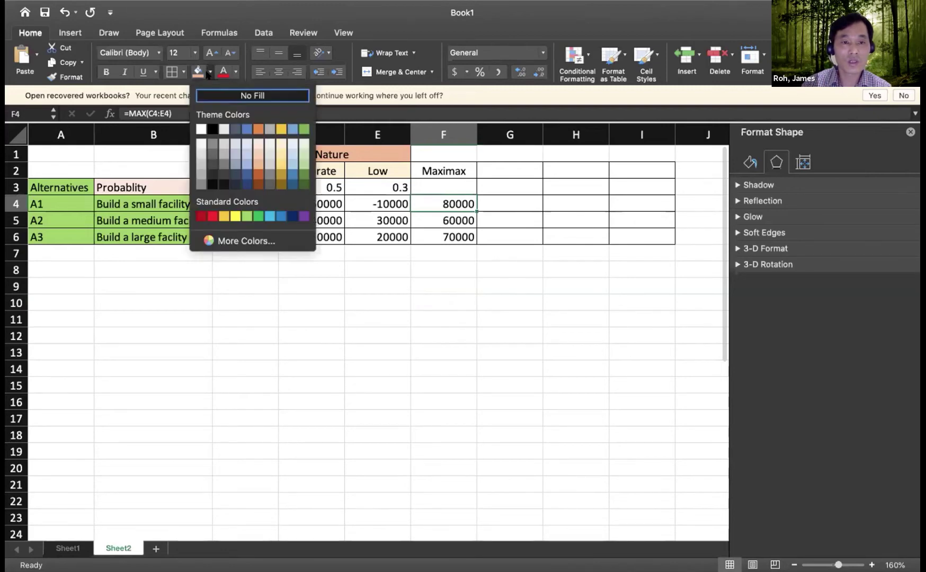
click(282, 150)
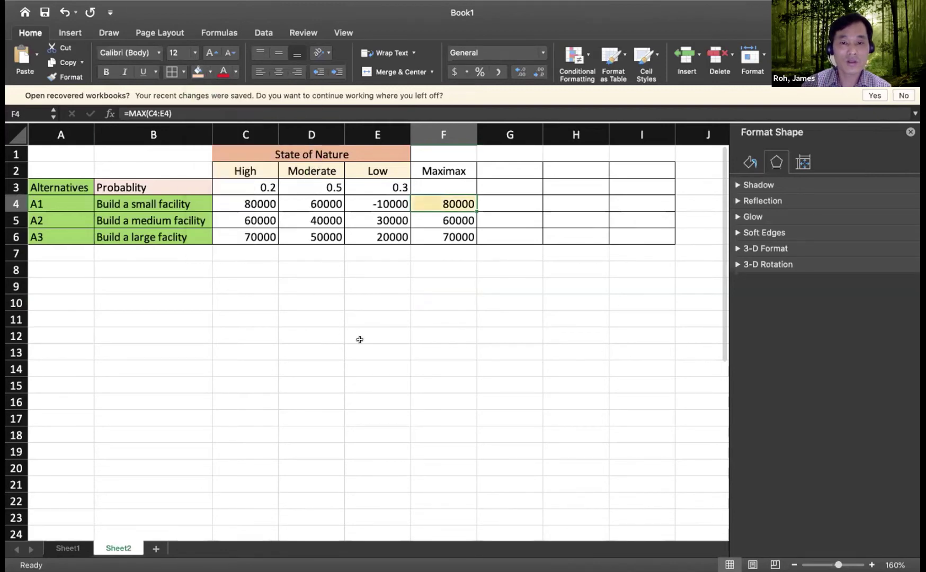
click(359, 340)
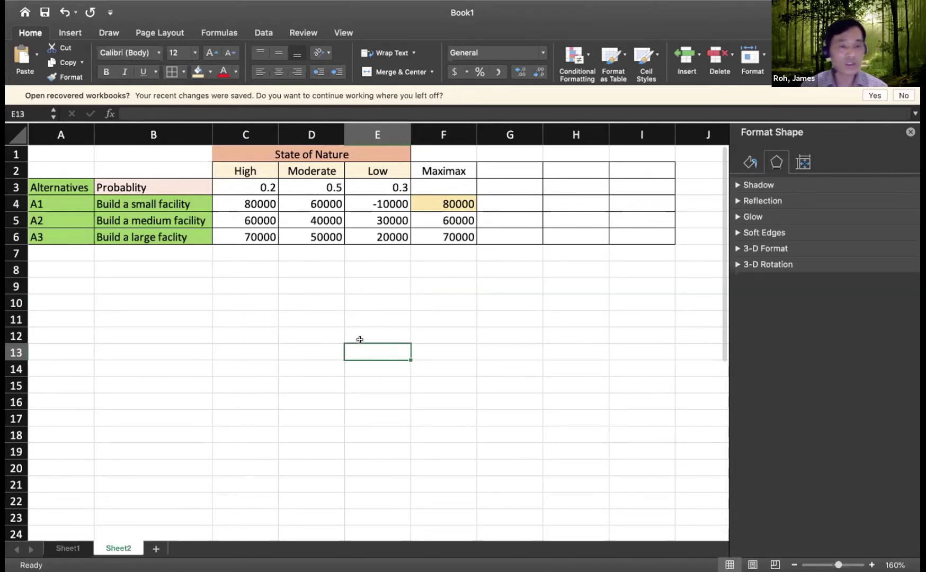
Add a Maximin header in G2
click(512, 165)
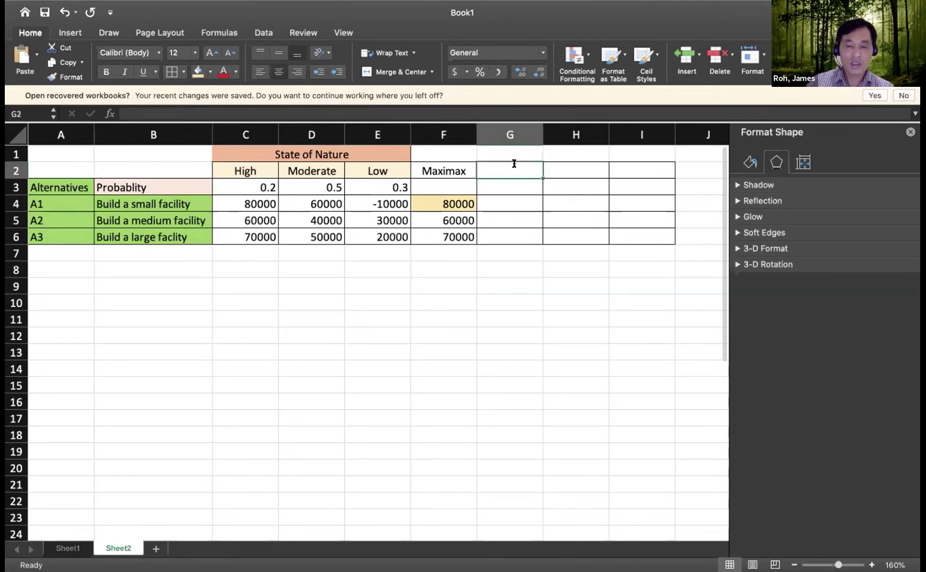
text(Maxi)
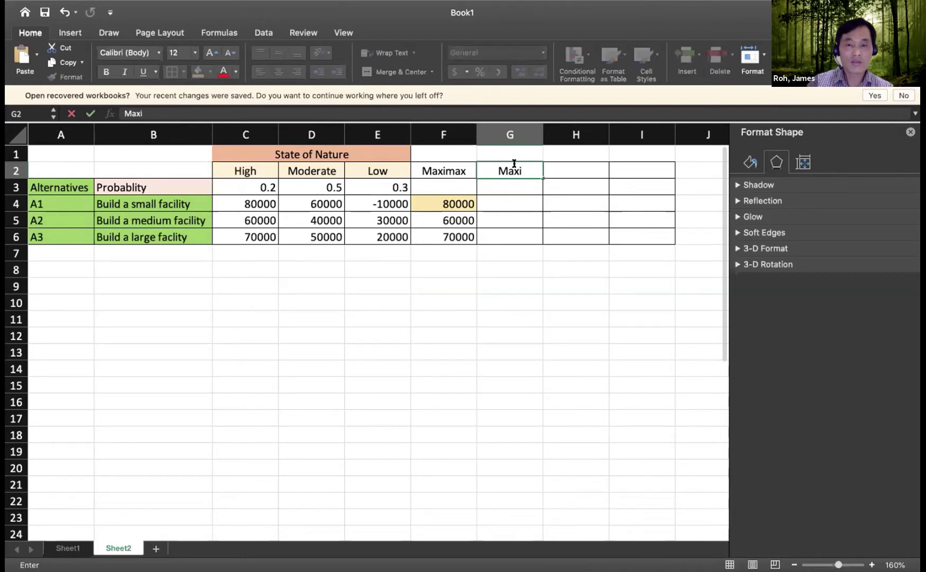
text(min)
key(Return)
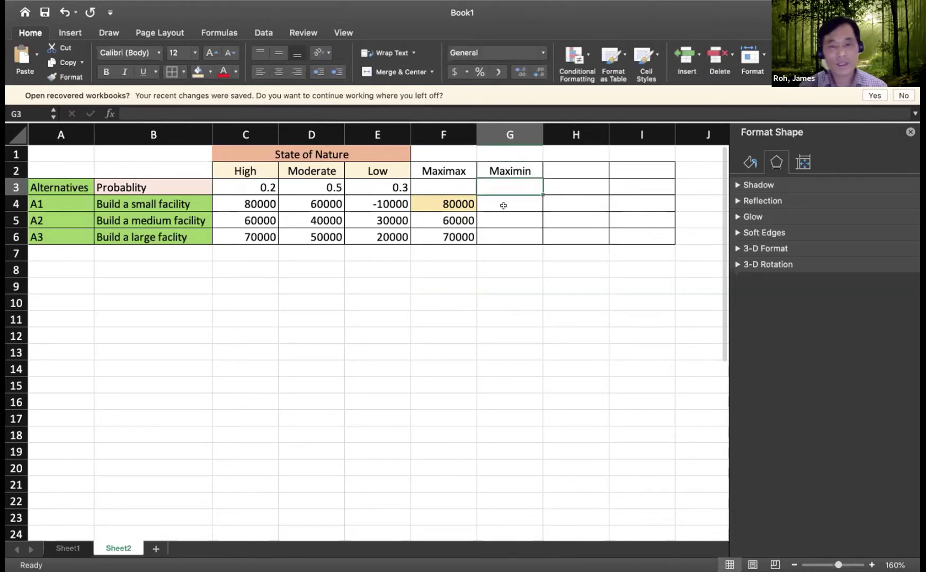
Enter =MIN(C4:E4) in G4 and copy it down to G6
key(Down)
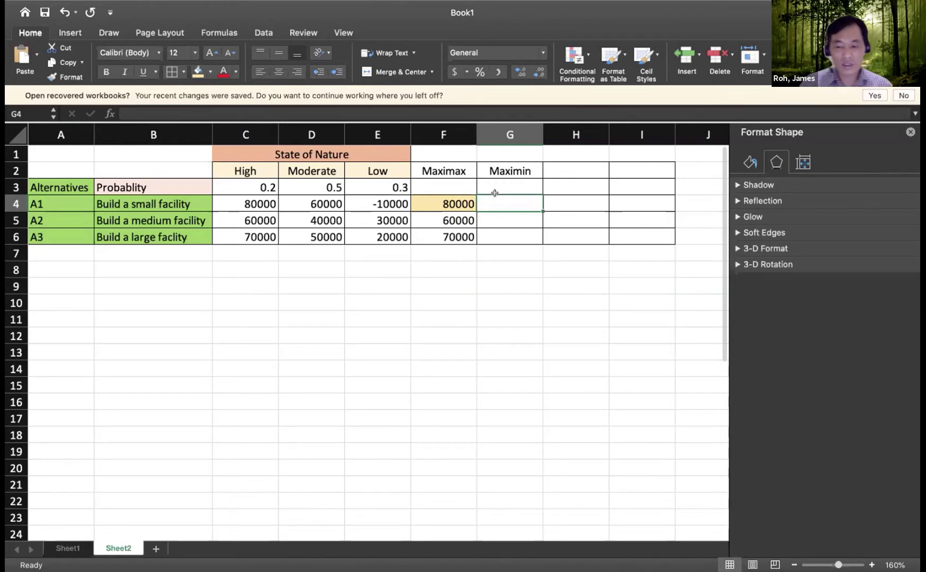
text(=m)
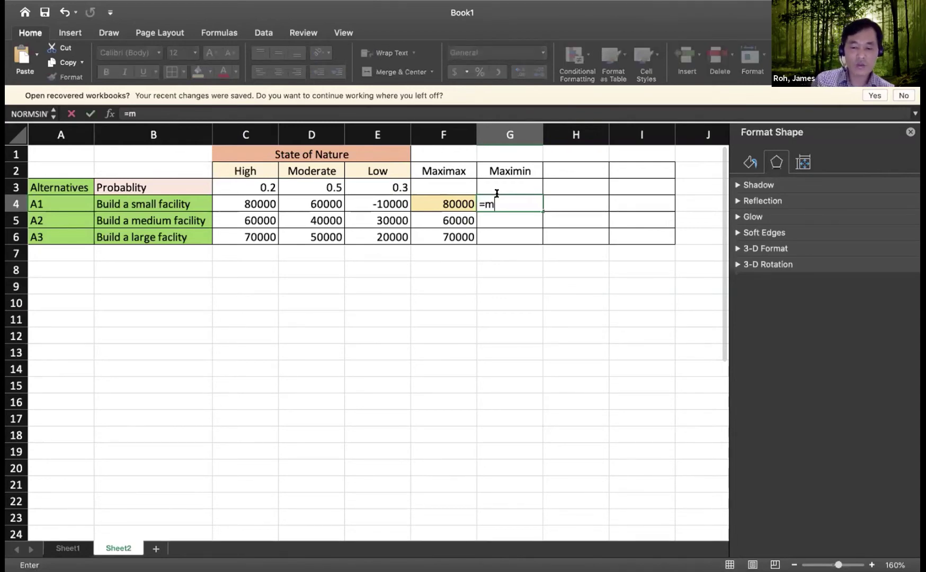
text(in()
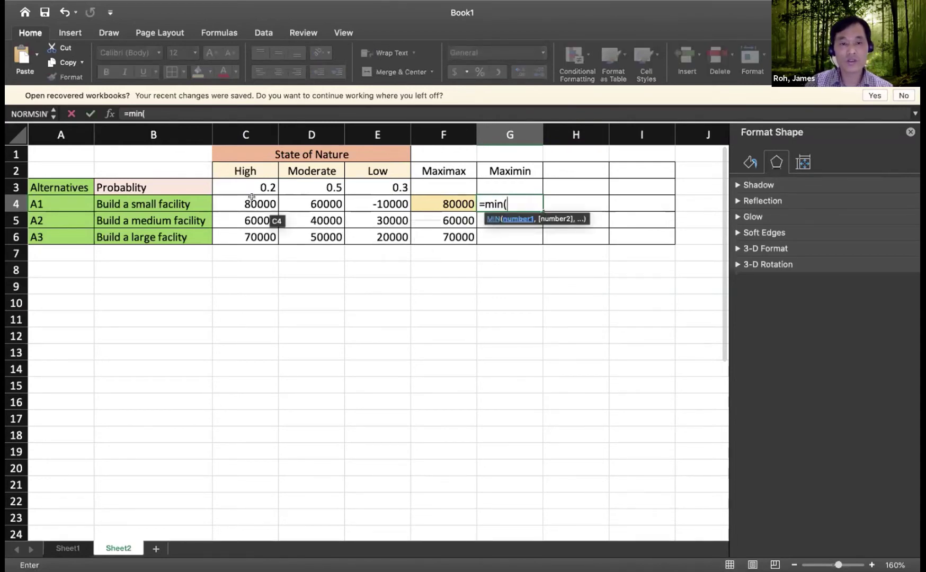
drag(251, 197, 366, 201)
text())
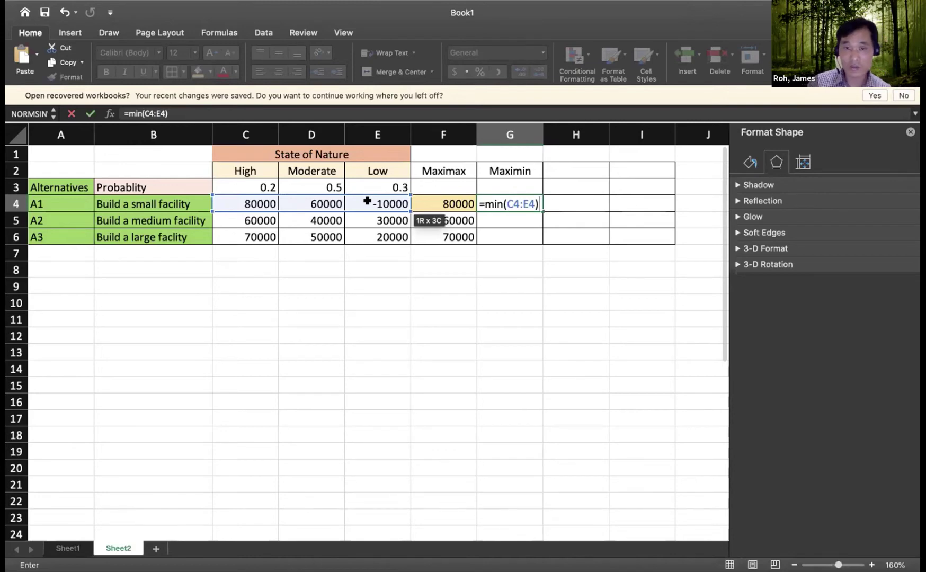
key(Return)
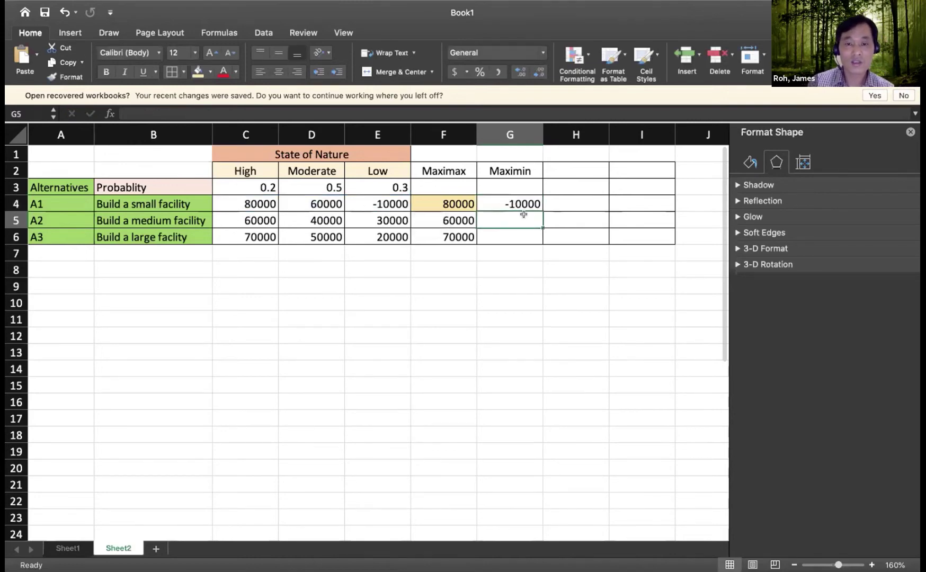
click(531, 196)
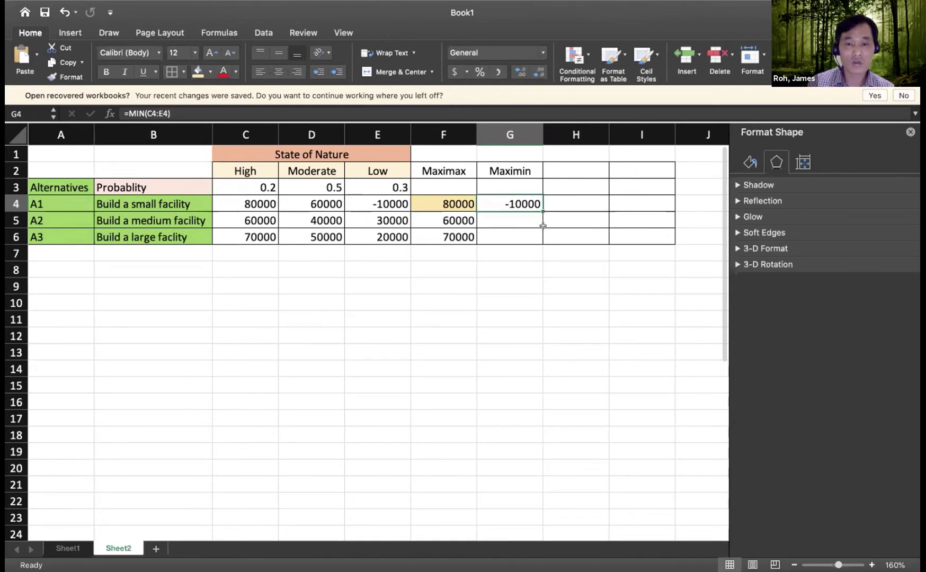
drag(541, 206, 535, 240)
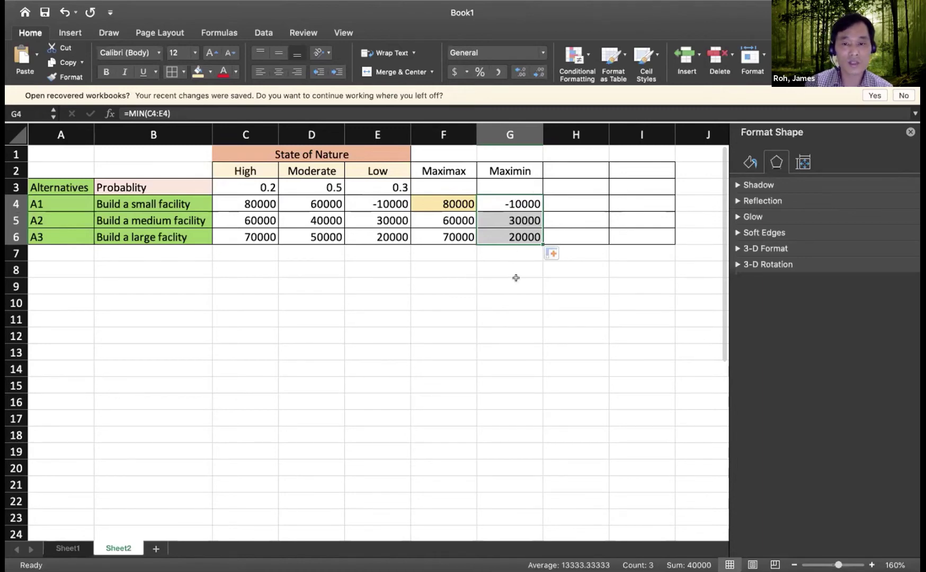
Fill the best Maximin value, 30000 in G5, orange
click(516, 295)
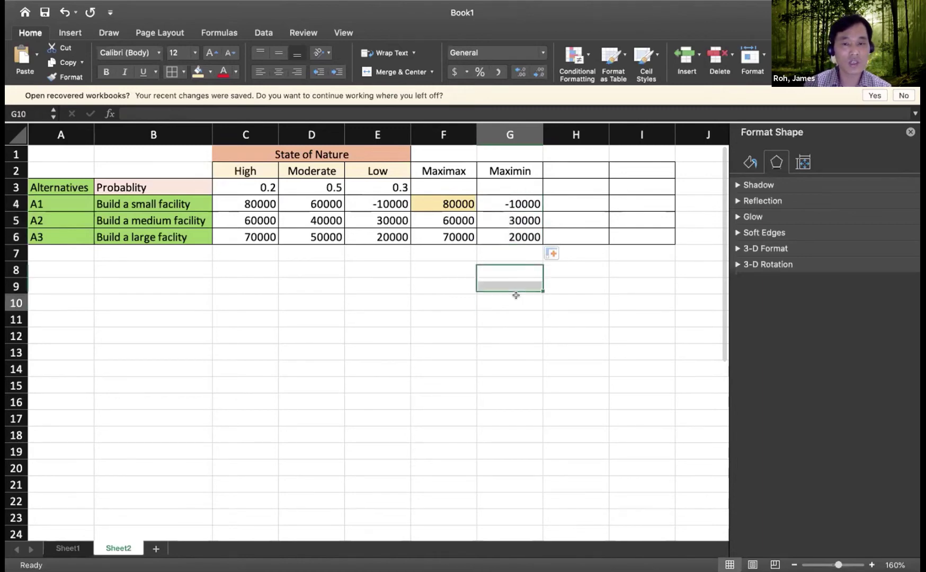
click(503, 216)
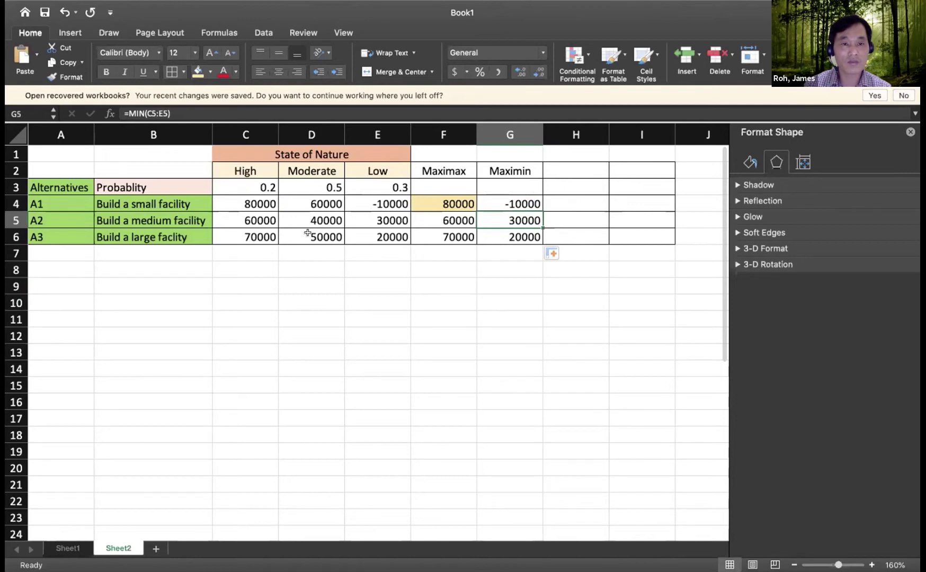
click(195, 74)
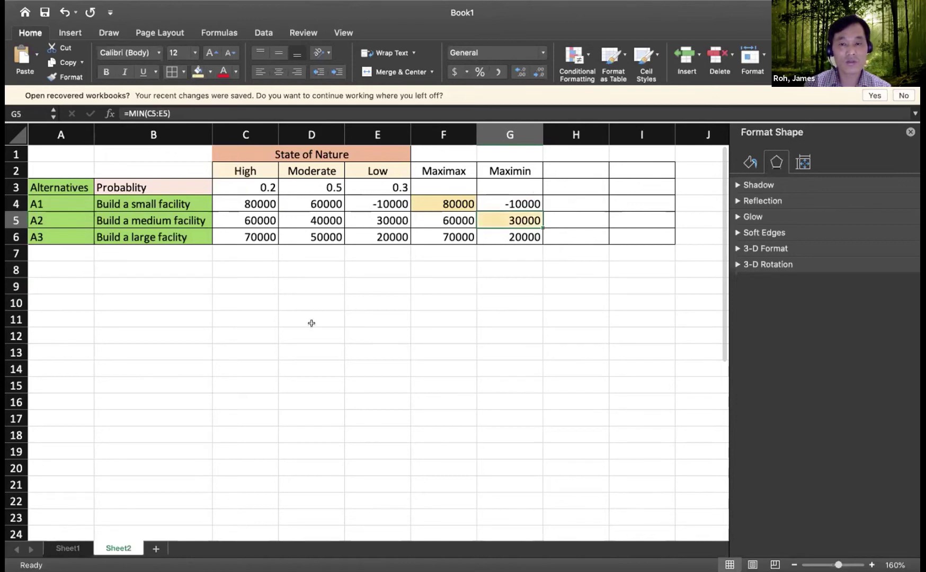
click(575, 170)
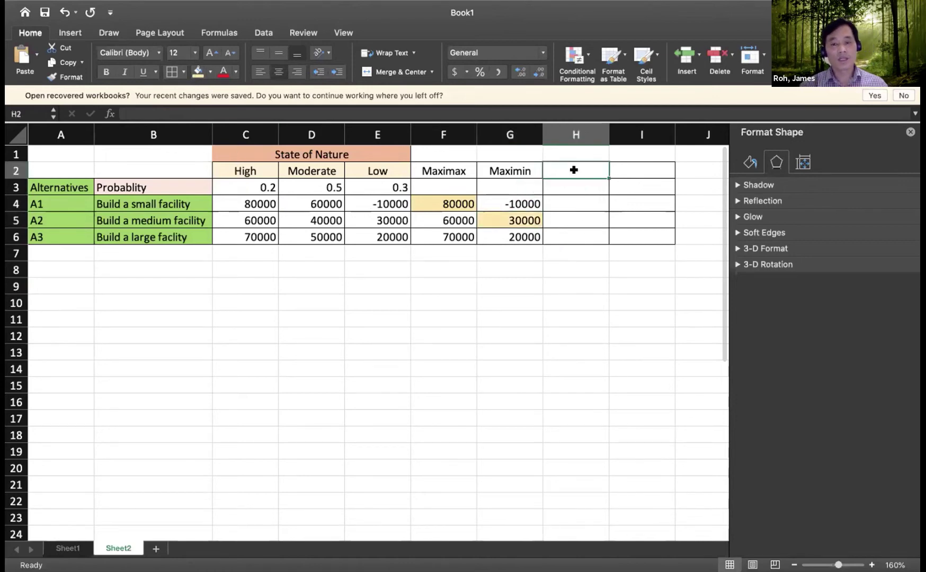
Add a Laplace header in H2 and enter =AVERAGE(C4:E4) in H4
text(Laplace)
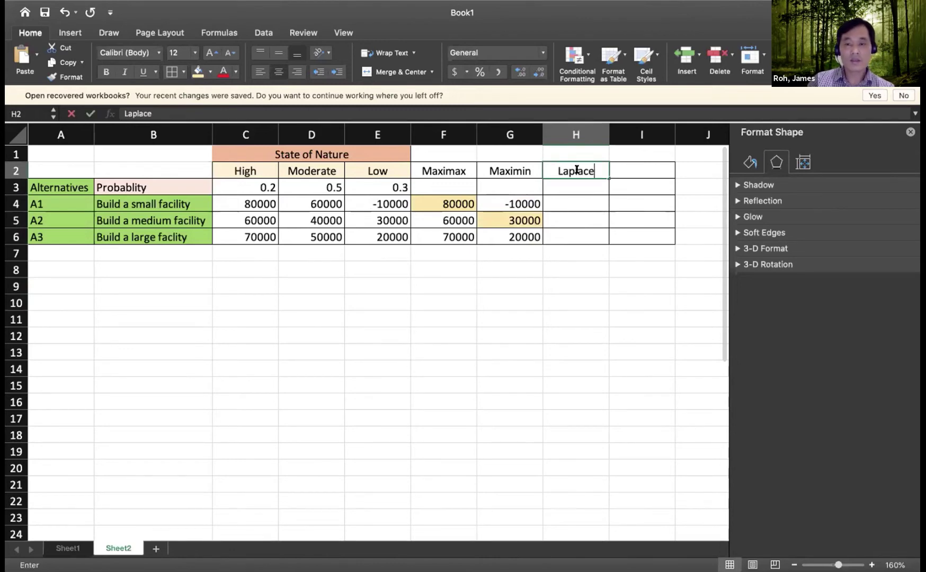
key(Return)
key(Return)
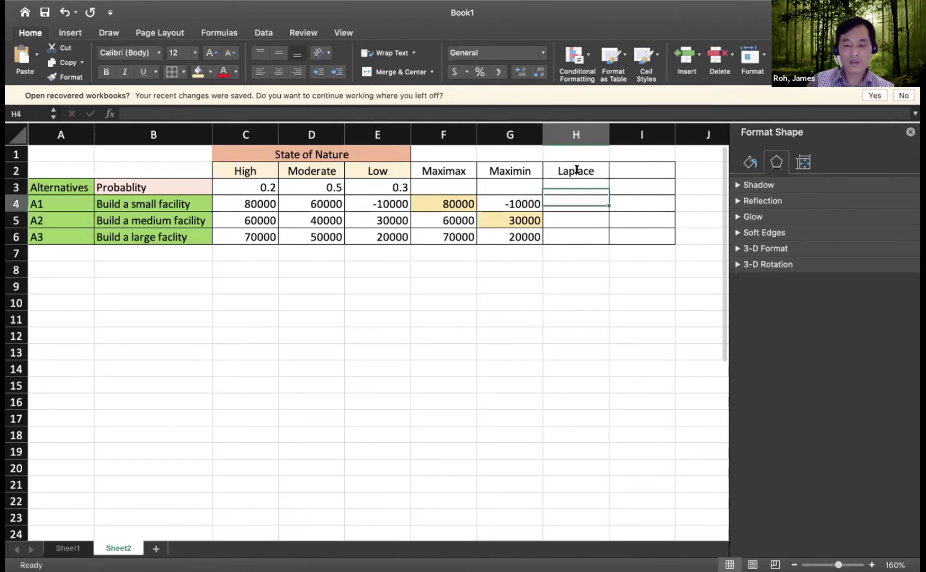
text(=)
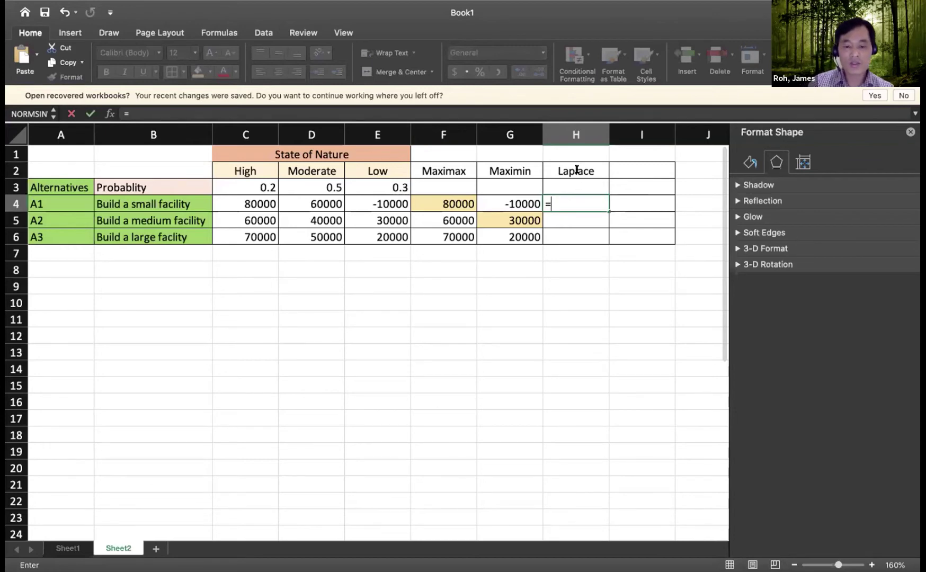
text(averages)
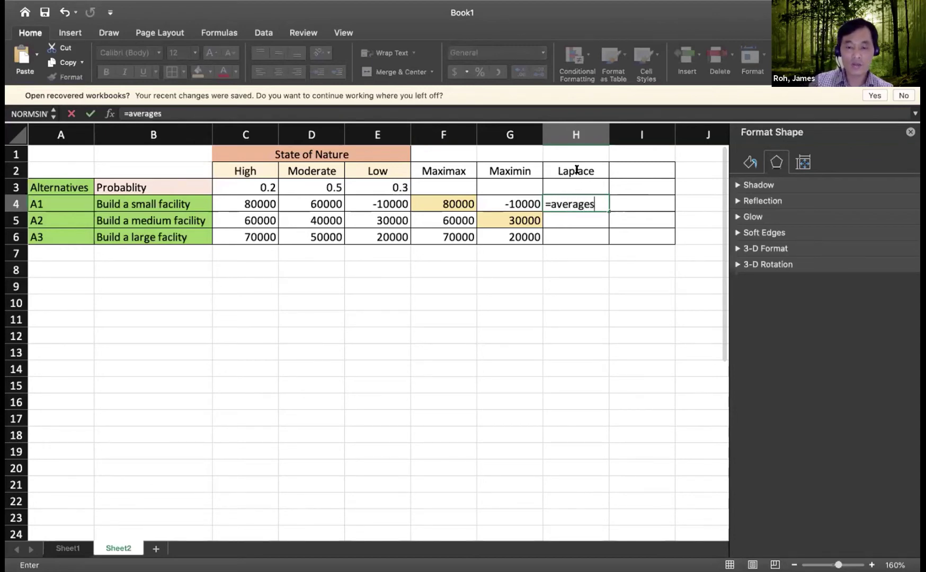
key(BackSpace)
text(()
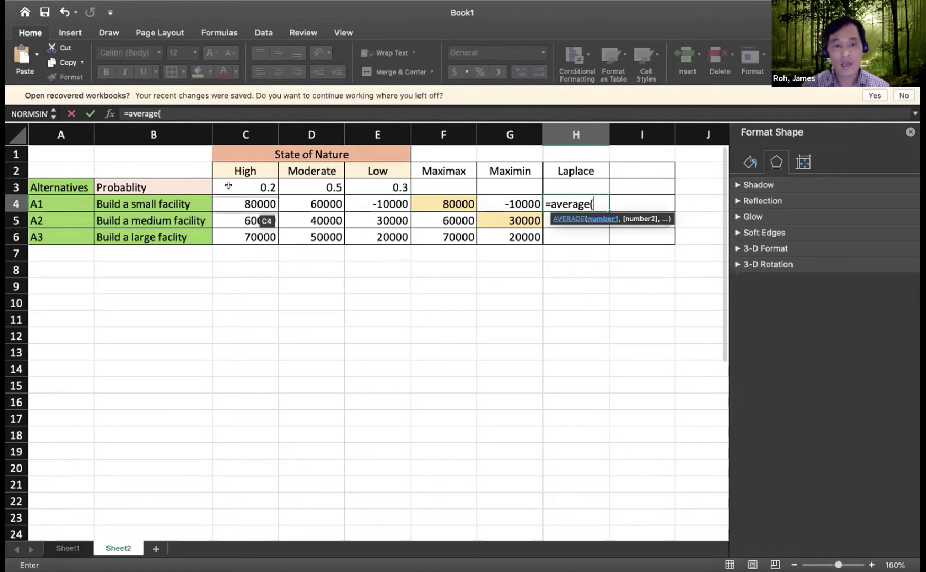
drag(230, 201, 349, 193)
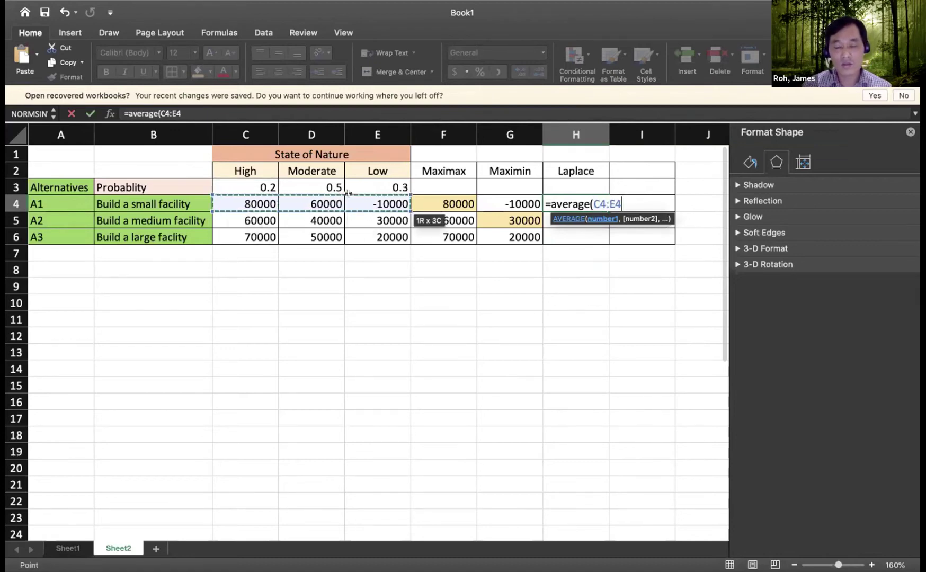
text())
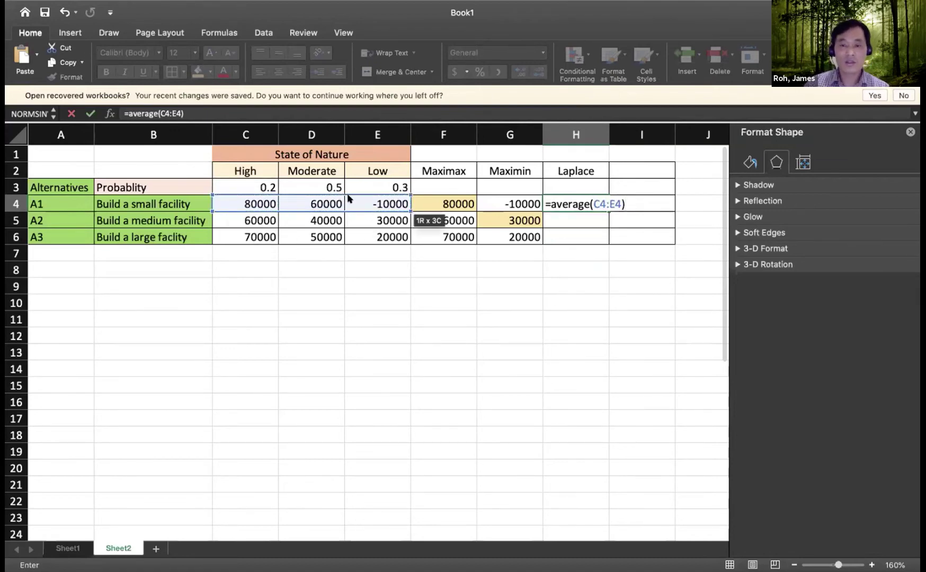
key(Return)
Copy the average down to H6 and fill the highest, 46666.667, light orange
click(608, 204)
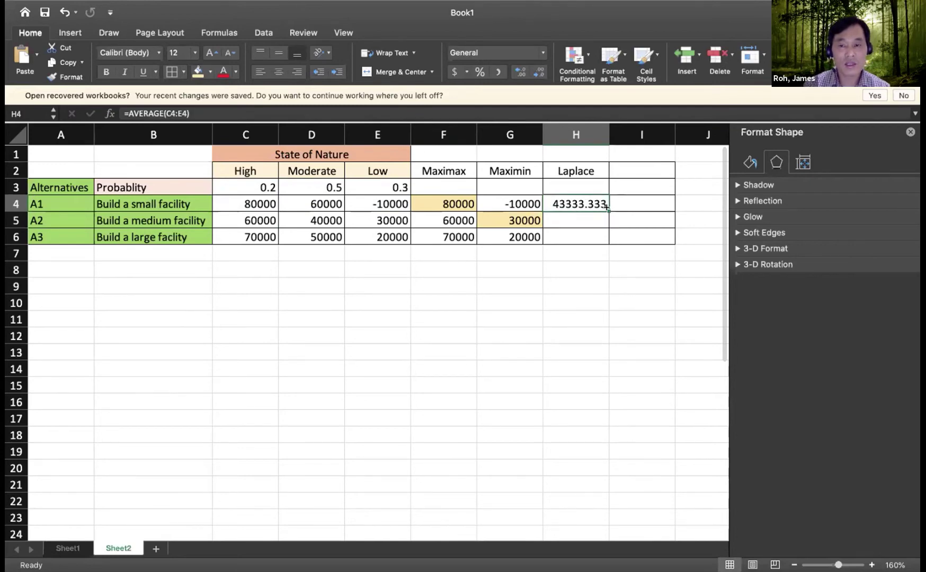
drag(608, 208, 604, 239)
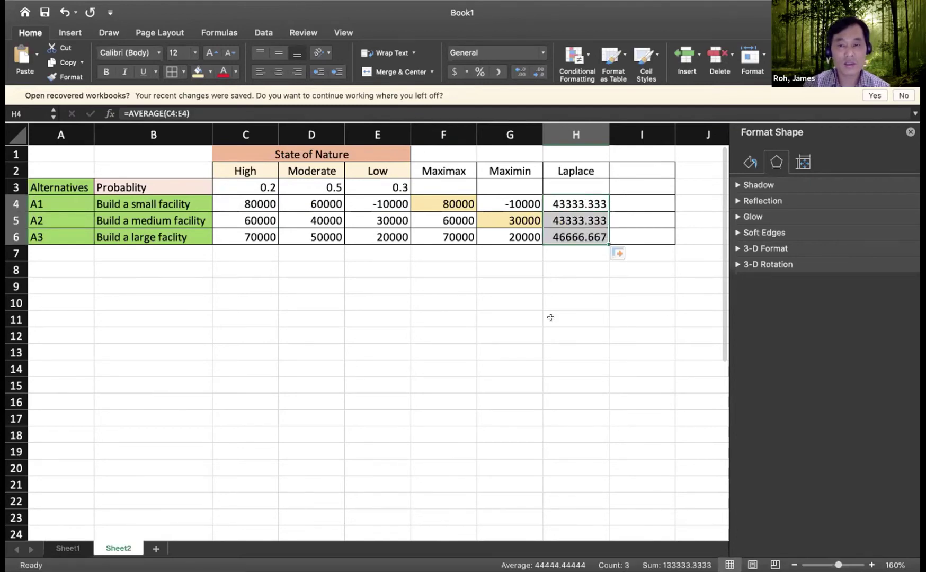
click(581, 234)
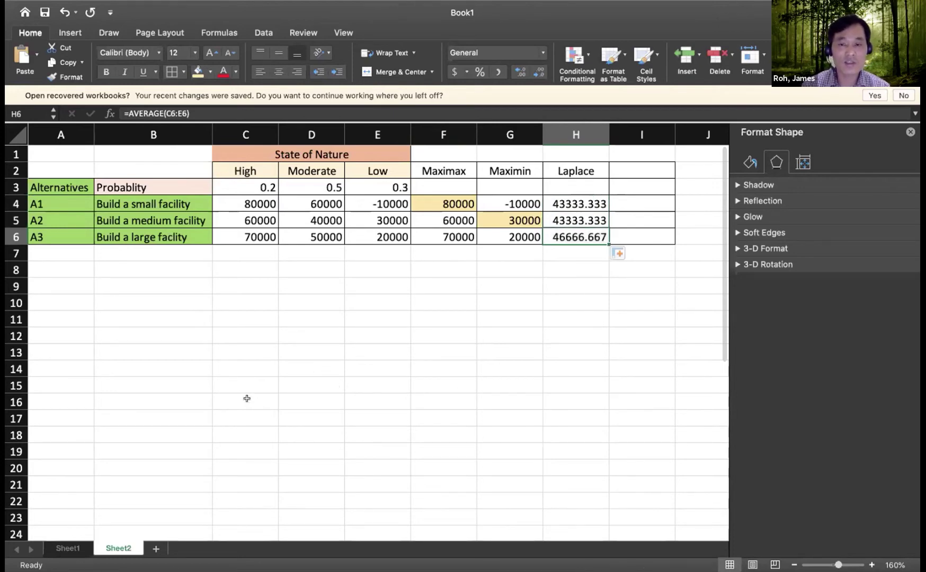
click(197, 72)
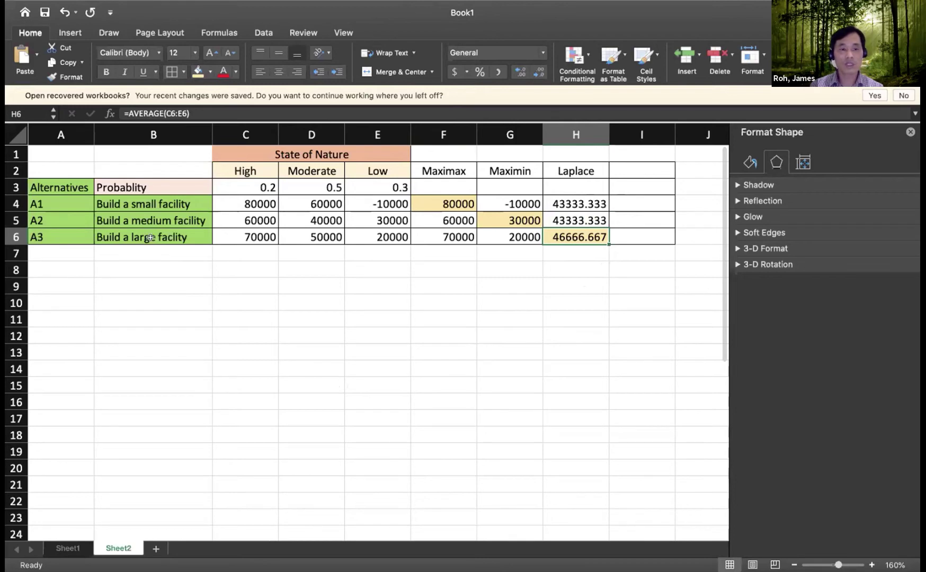
Add an EMV header in I2
click(644, 166)
text(EMV)
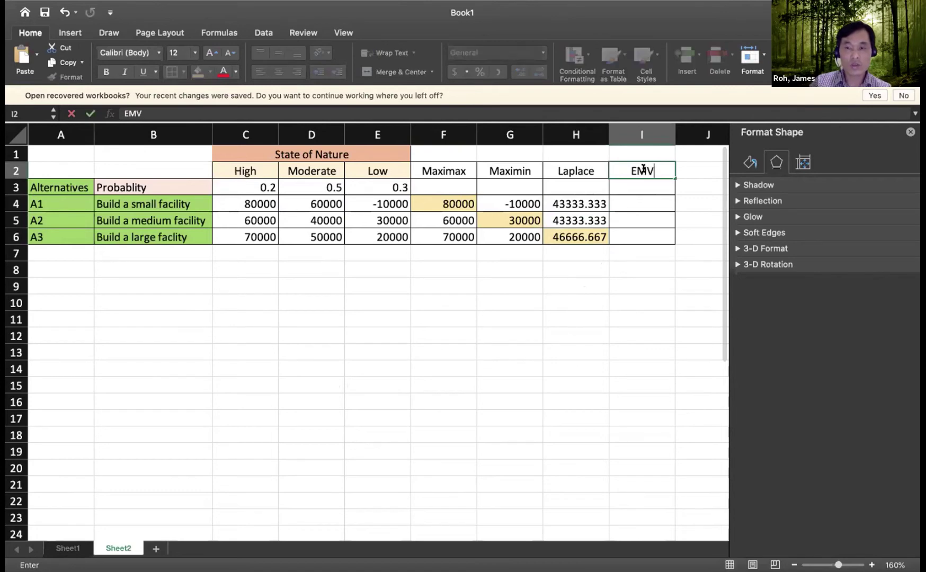
key(Return)
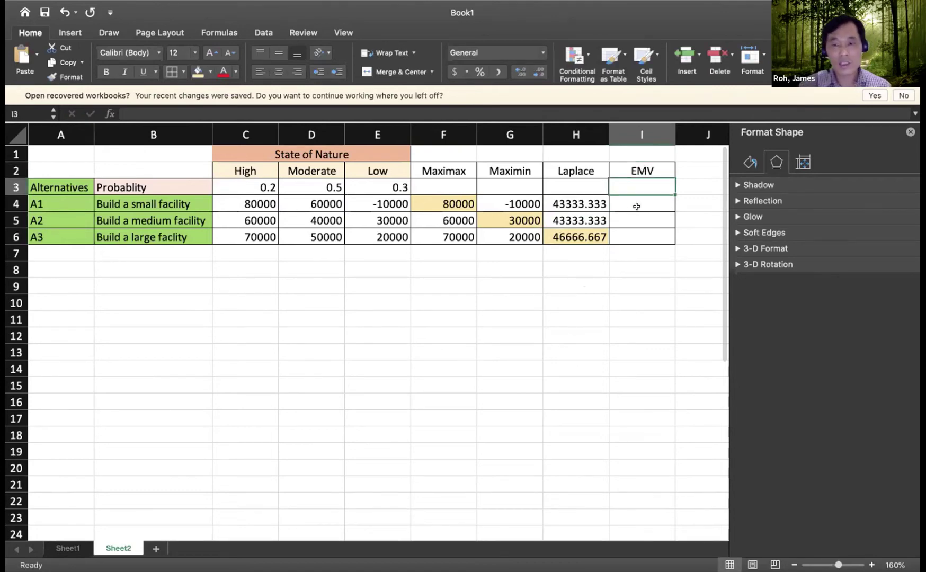
click(632, 202)
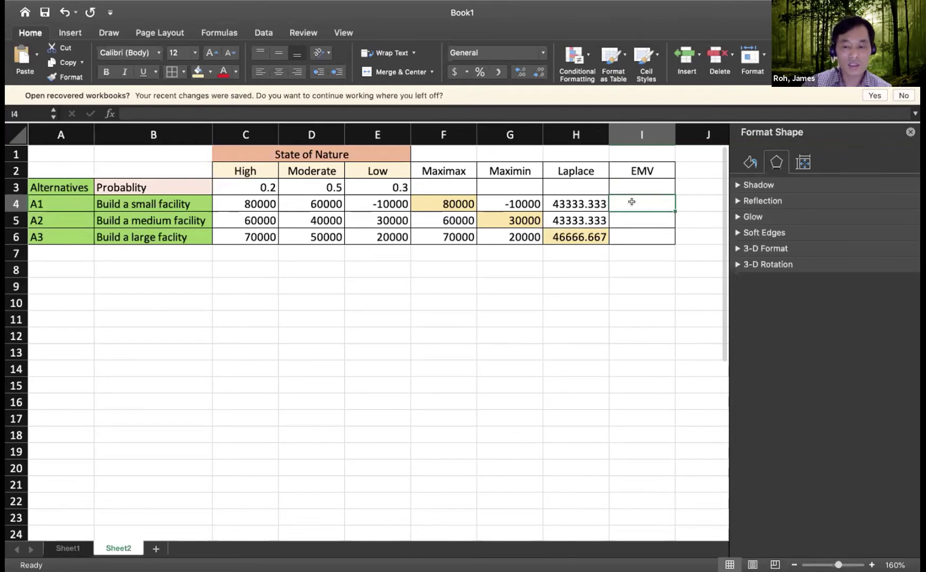
Type =C3*C4+D3*D4+E3*E4 into I4 for A1's expected value
text(=)
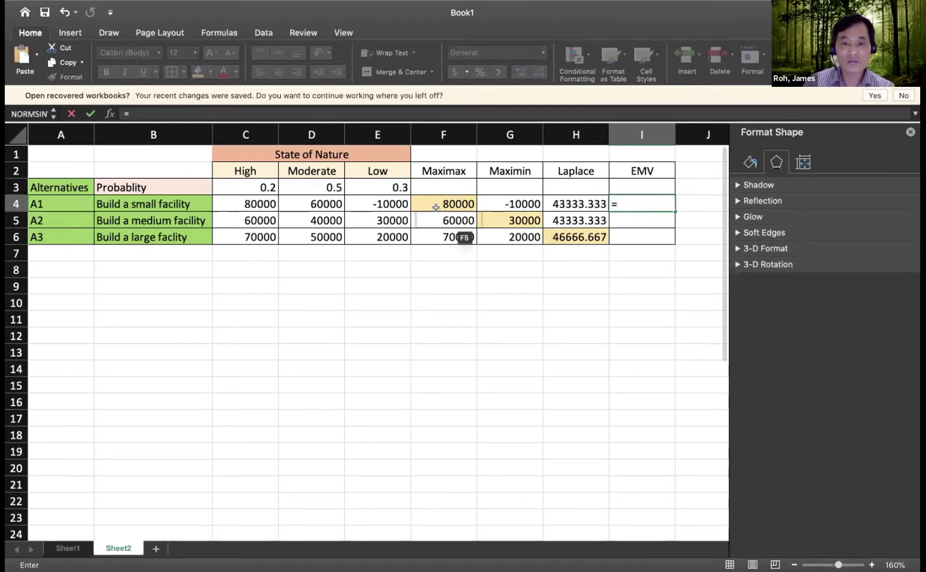
click(250, 182)
text(*)
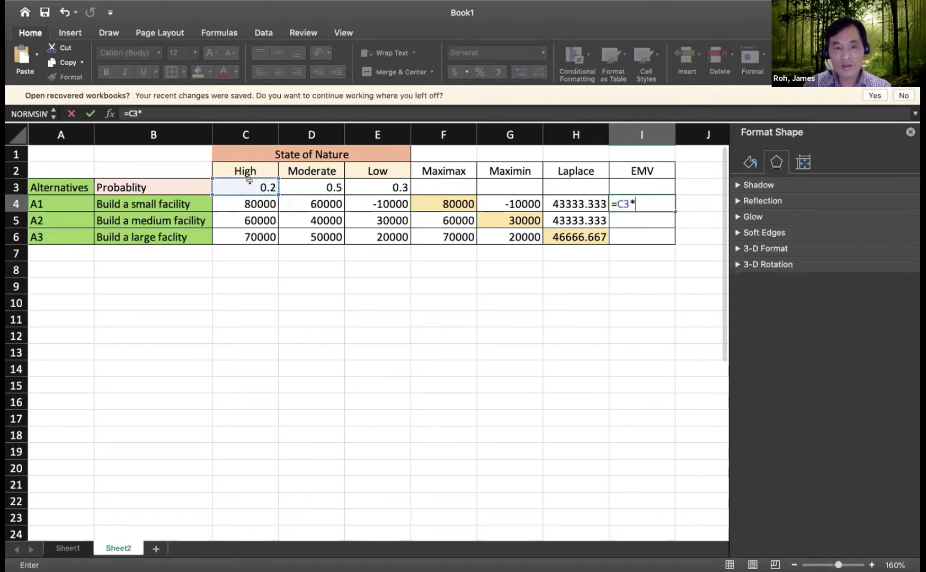
click(247, 196)
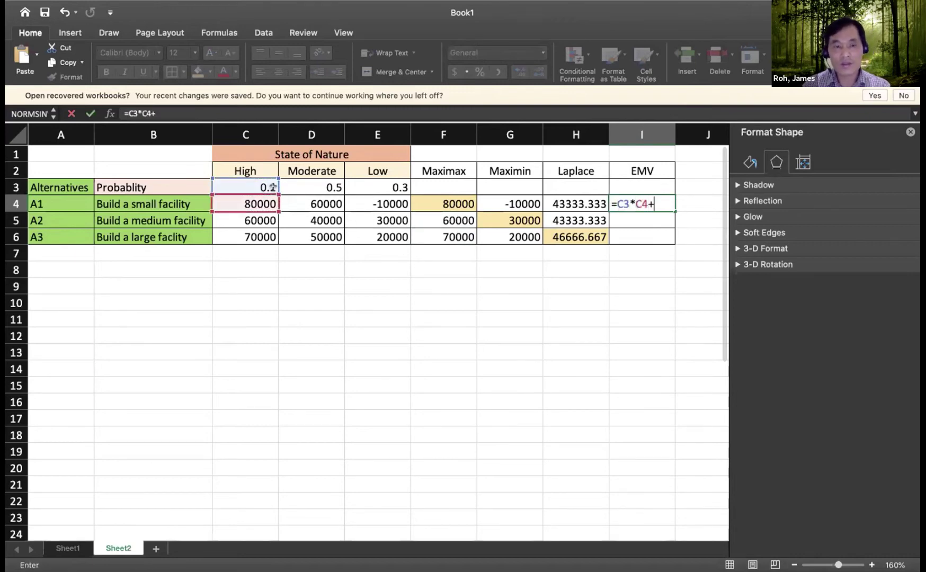
text(+)
click(289, 185)
text(*)
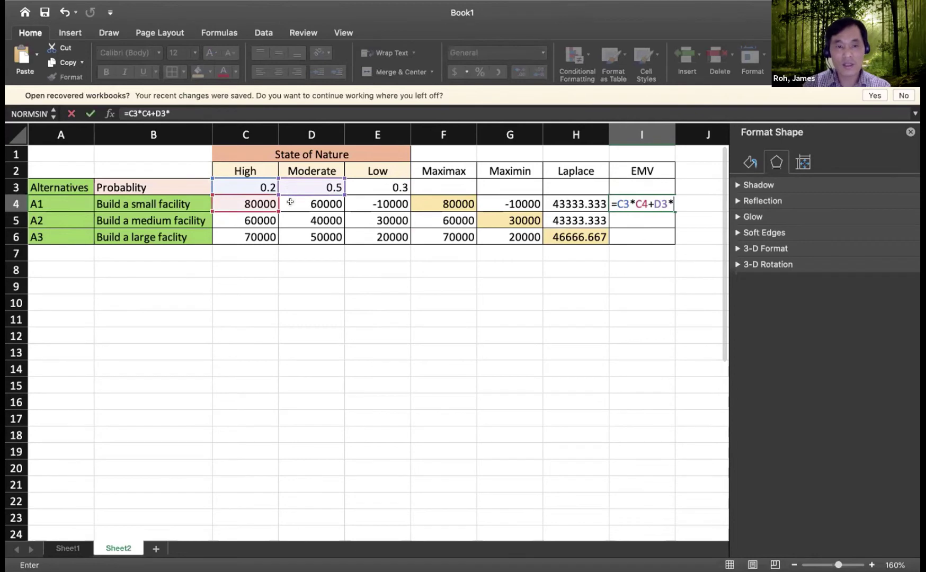
click(290, 201)
text(+)
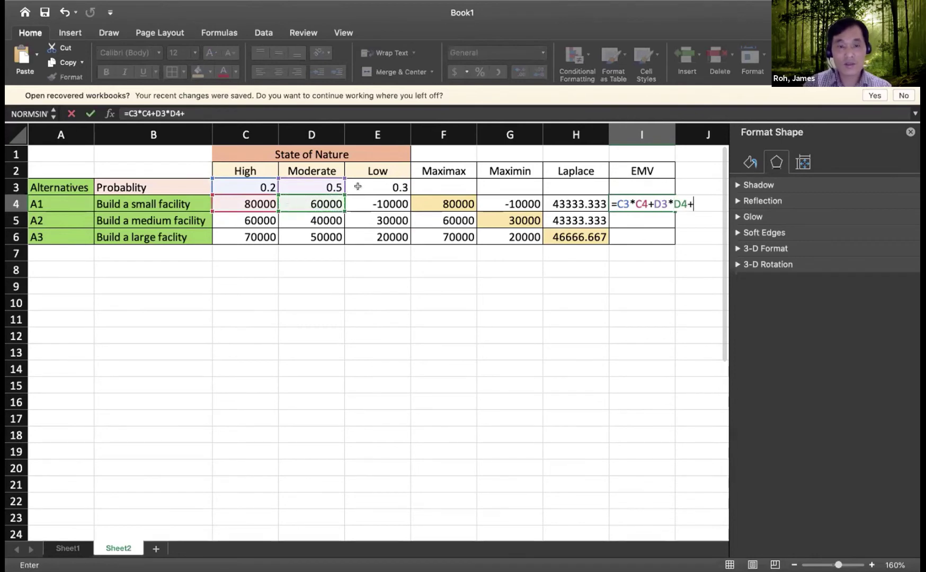
click(361, 184)
text(*)
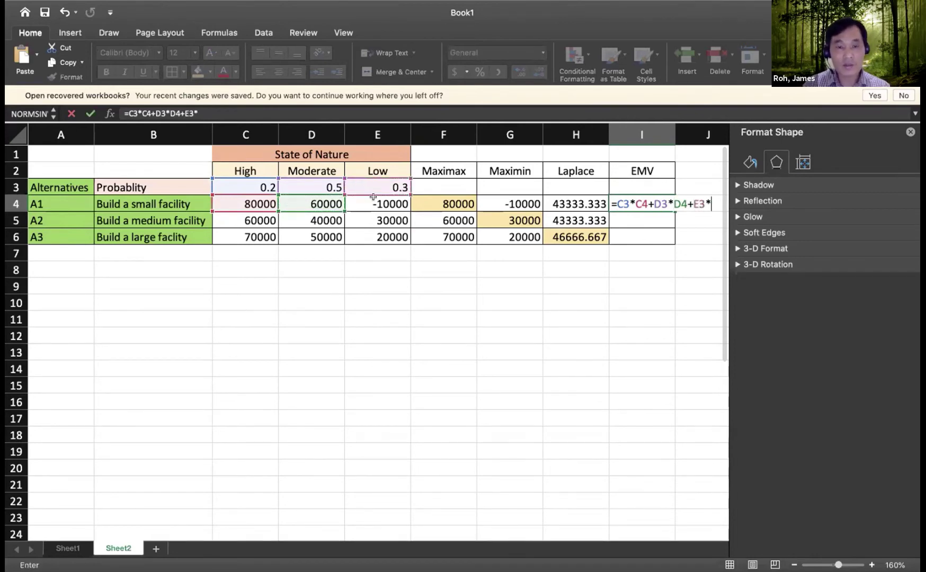
click(374, 197)
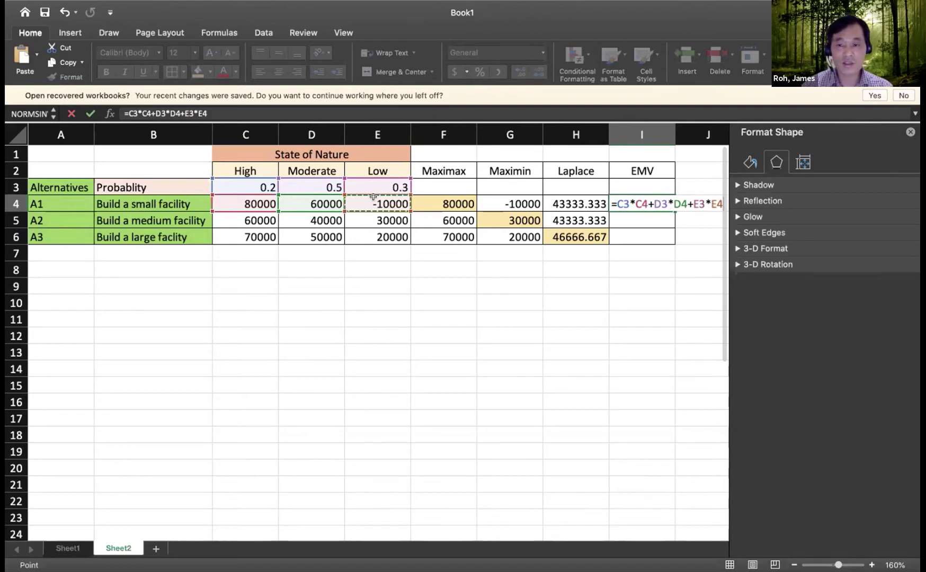
Commit A1's EMV of 43000 and copy it to I5:I6, yielding wrong 6.9E+09 and 6.8E+09
key(Return)
click(911, 132)
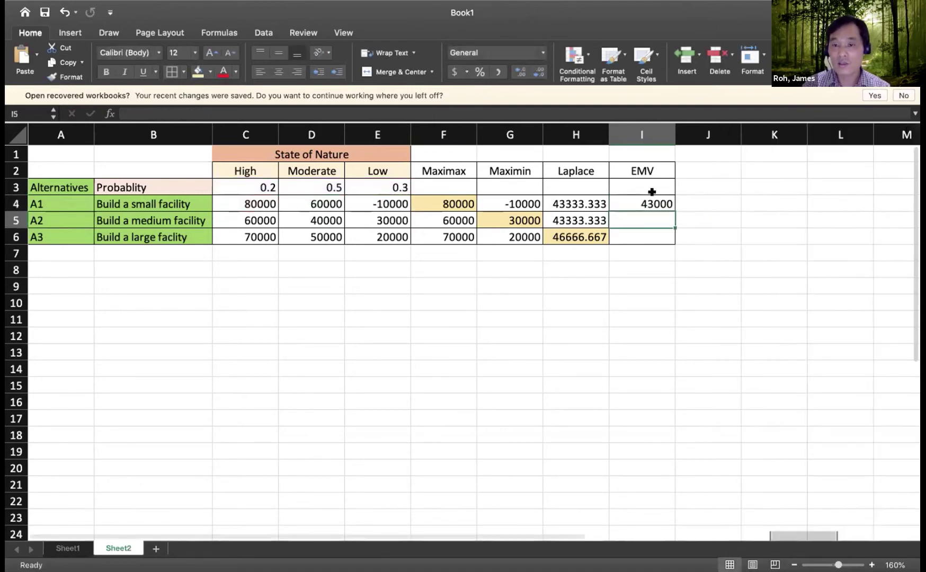
double_click(653, 204)
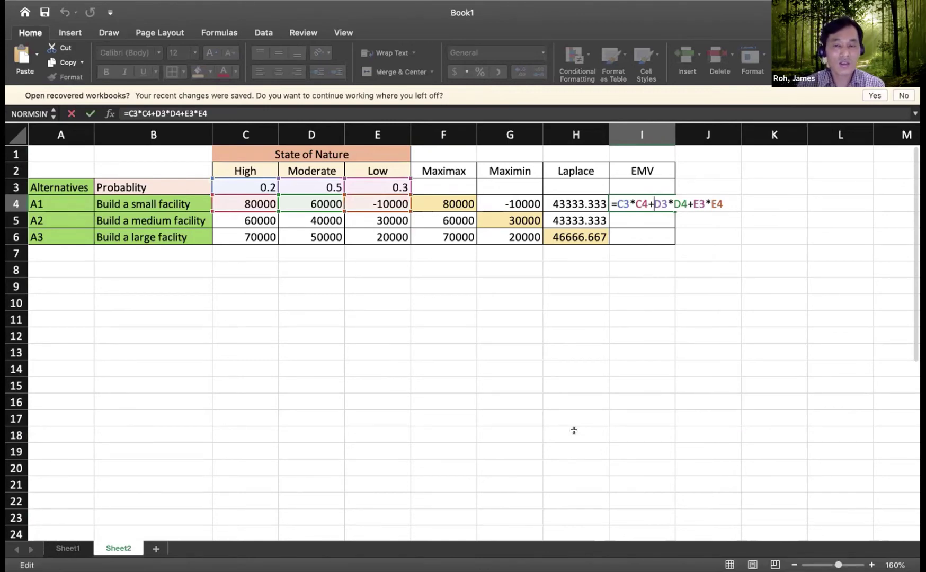
click(574, 430)
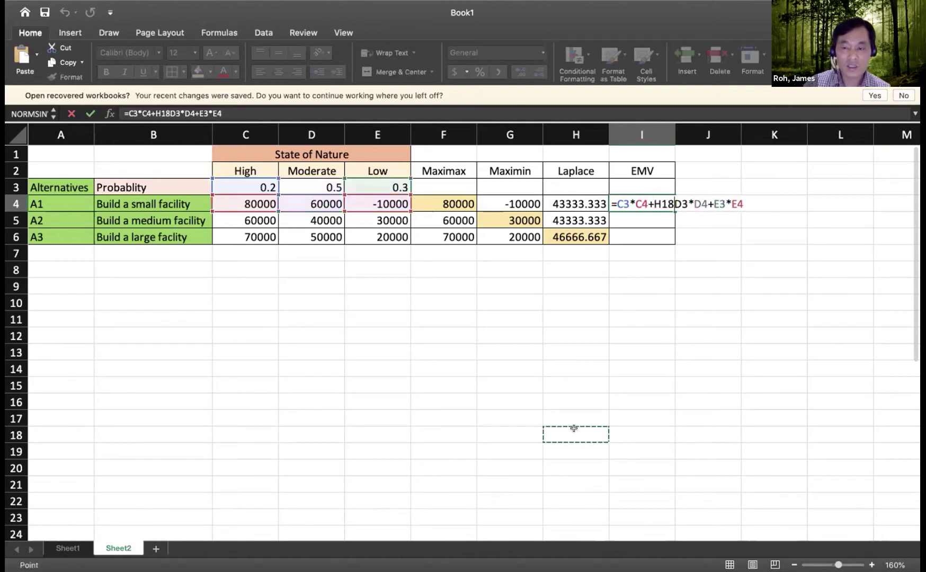
key(Escape)
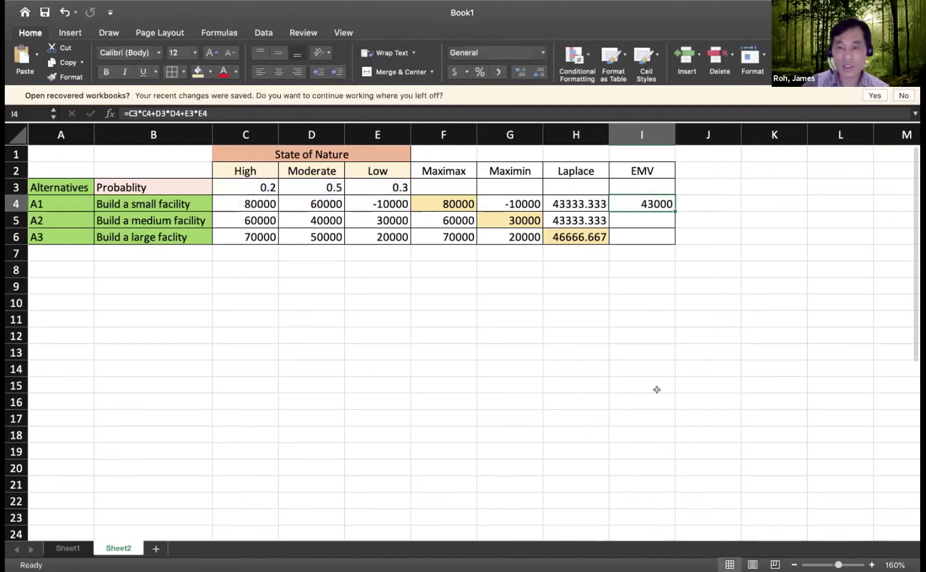
drag(674, 212, 669, 238)
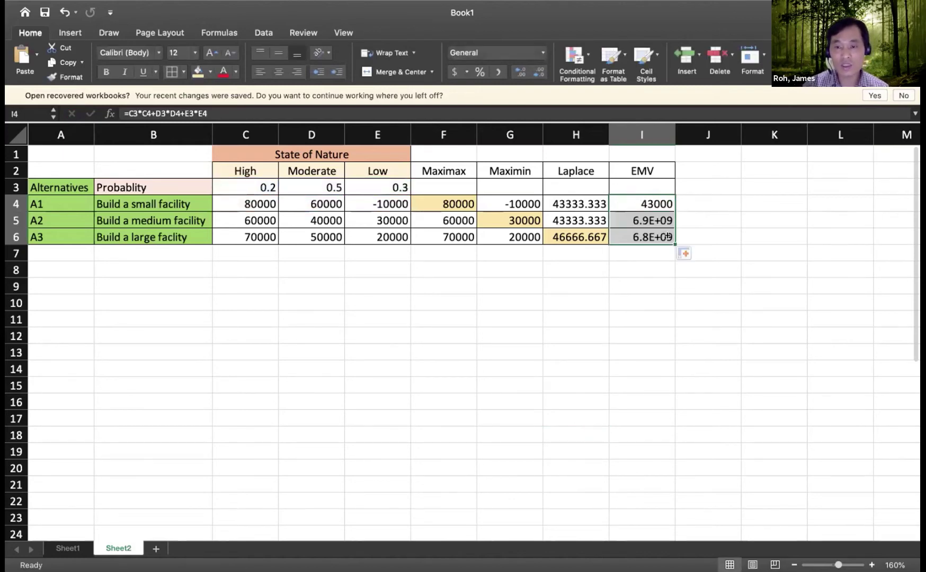
double_click(655, 203)
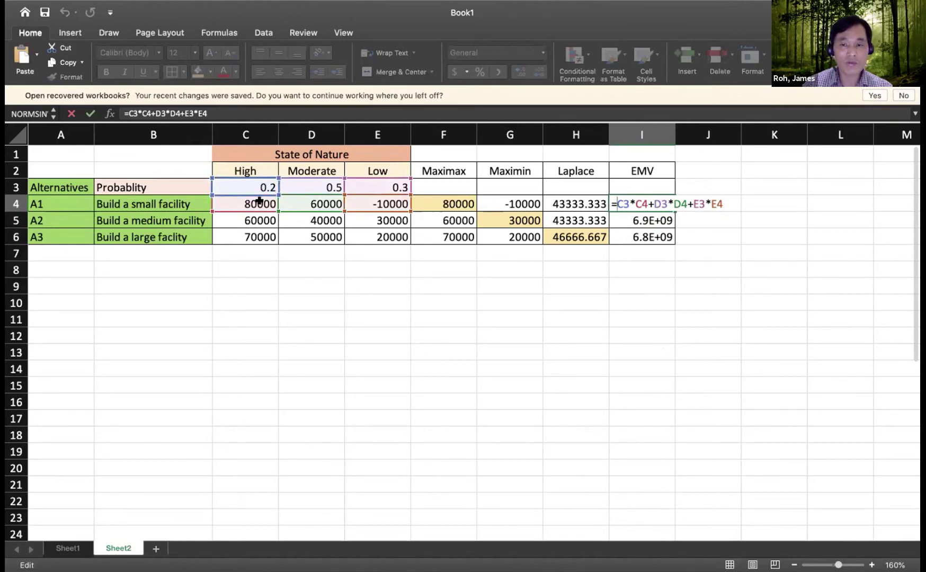
Make the probabilities absolute: =$C$3*C4+$D$3*D4+$E$3*E4 in I4
text($)
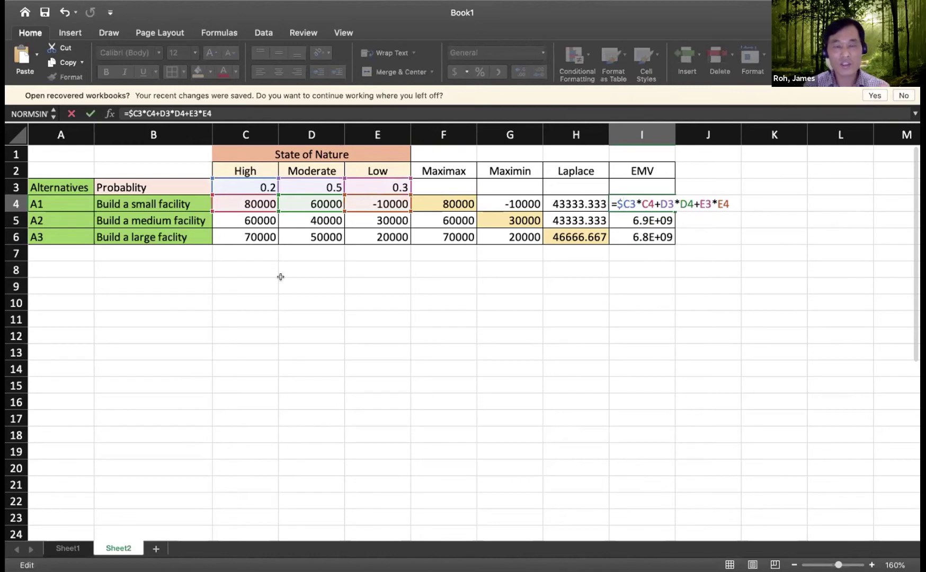
click(627, 204)
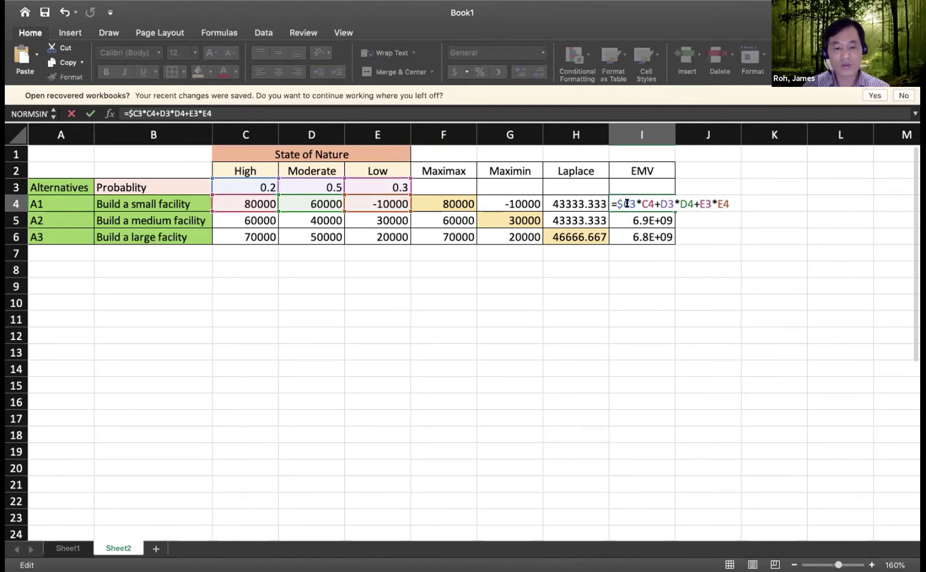
text($)
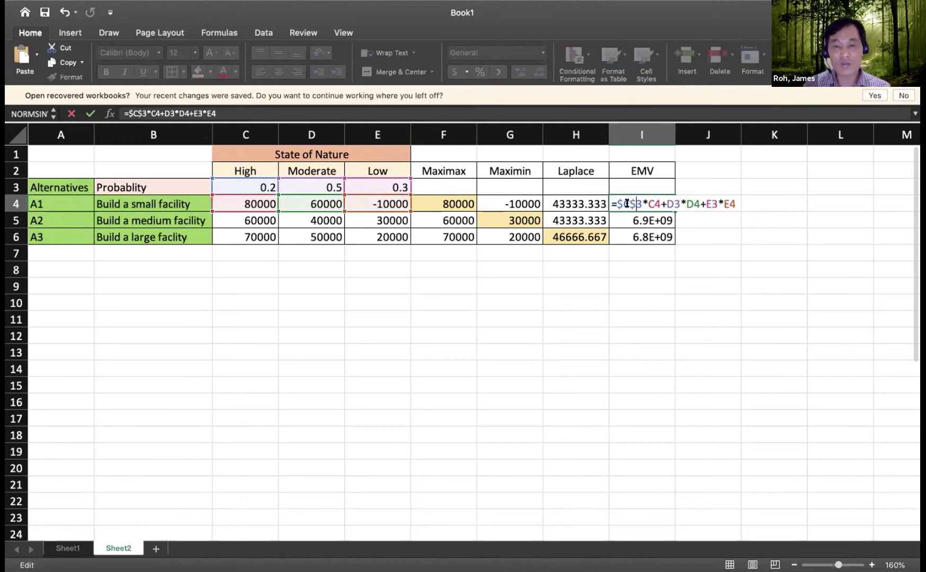
click(665, 203)
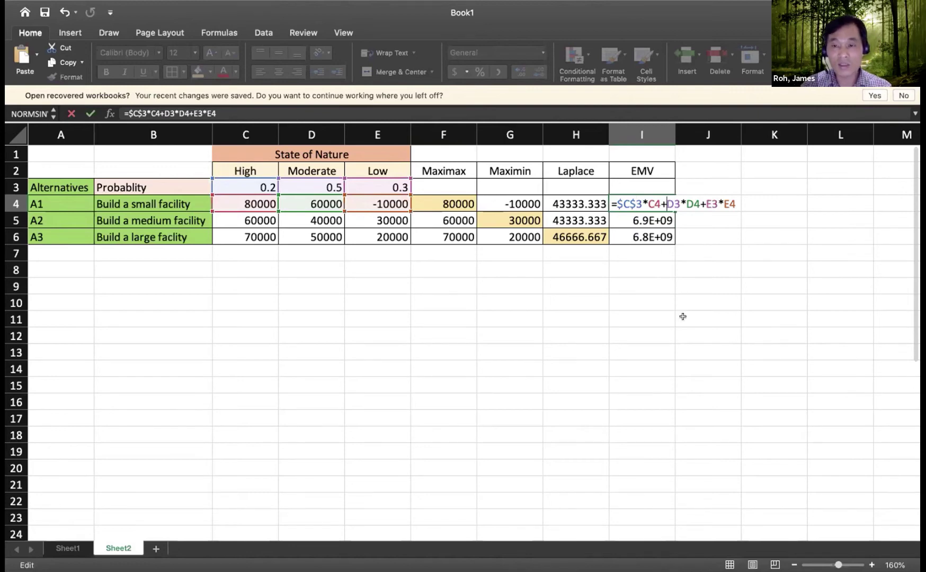
text($C$)
key(Right)
key(Right)
key(Right)
key(Right)
key(Right)
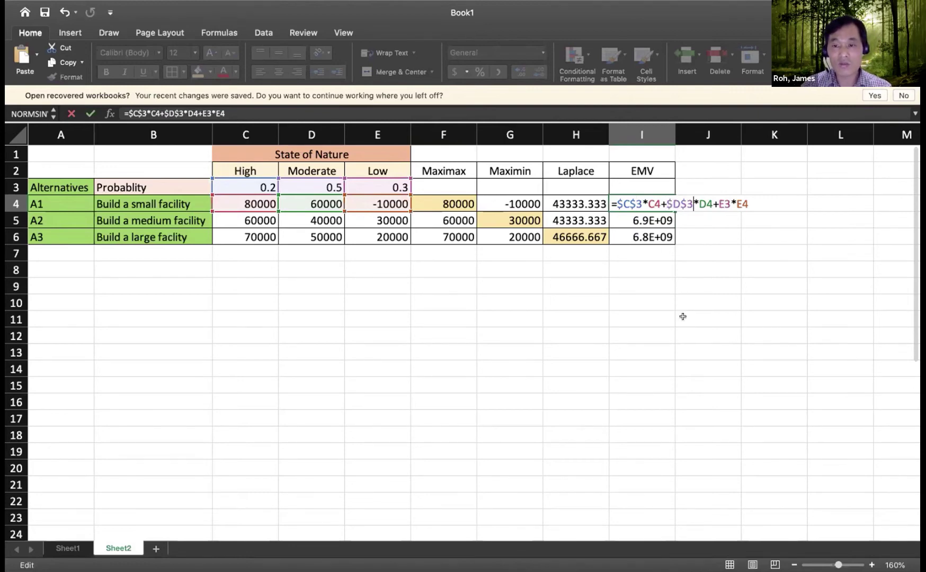
text($)
key(Right)
text($)
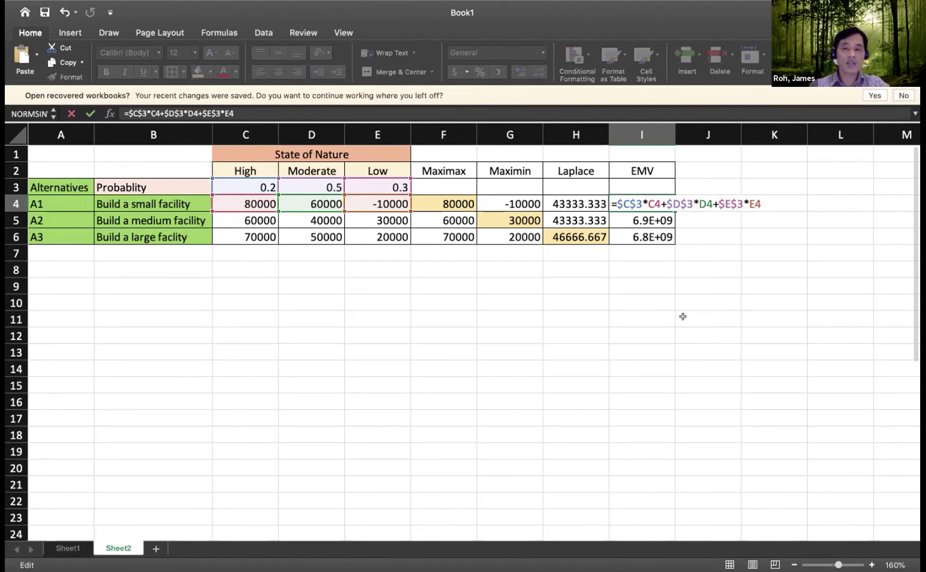
key(Return)
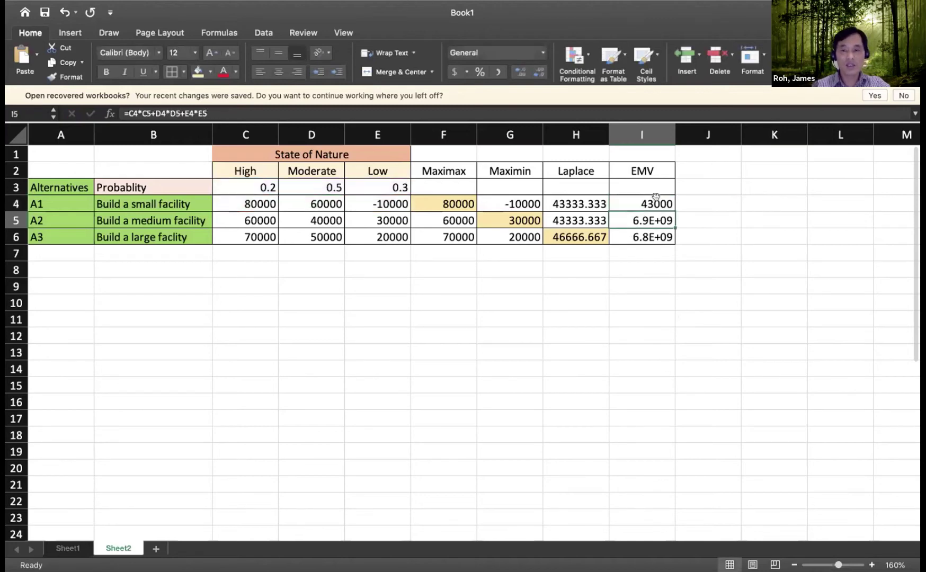
Copy the corrected EMV formula to I5:I6, giving 41000 and 45000
click(669, 203)
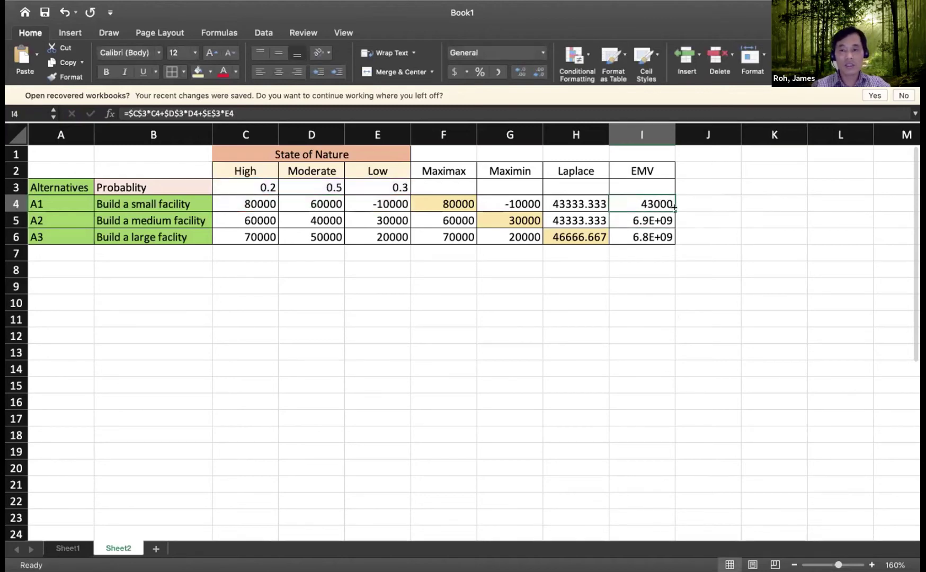
drag(669, 204, 667, 237)
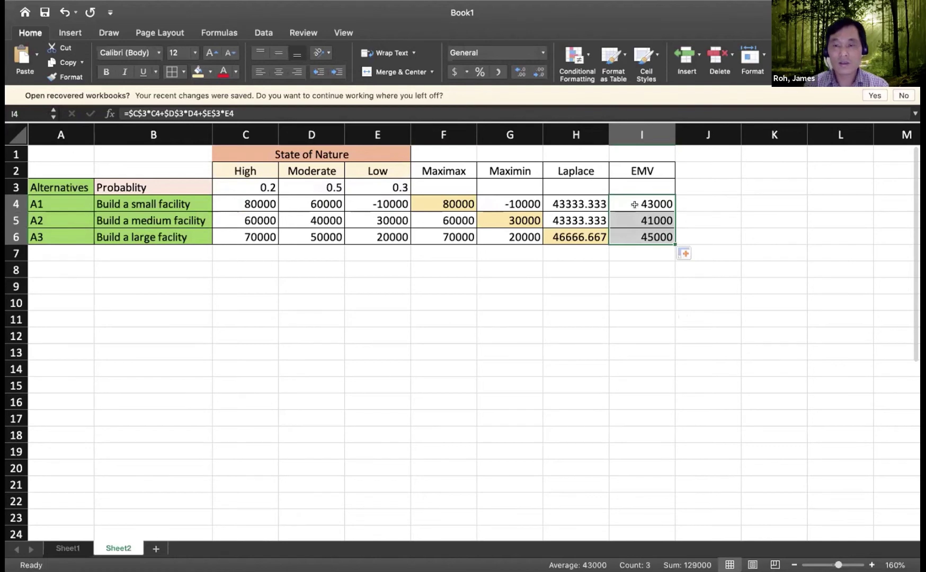
double_click(639, 206)
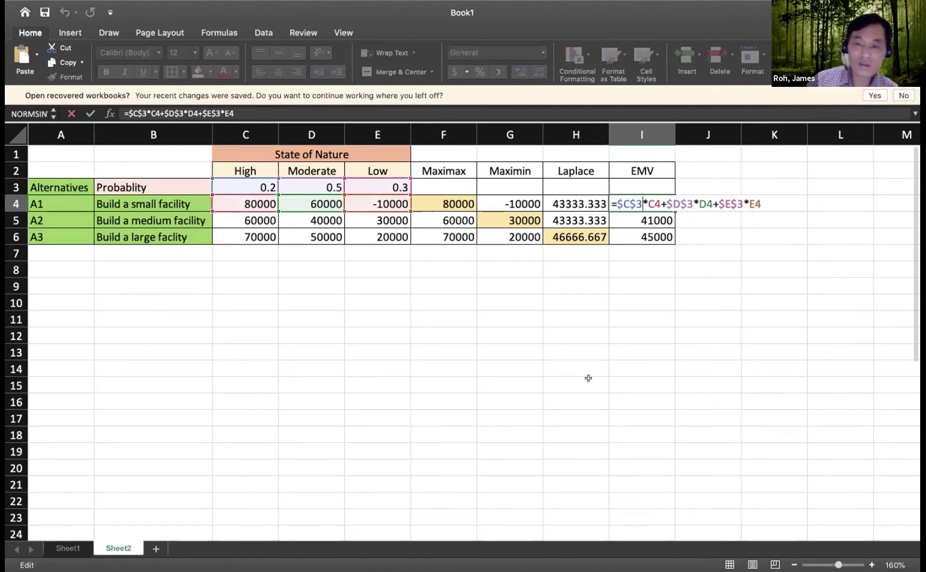
key(Return)
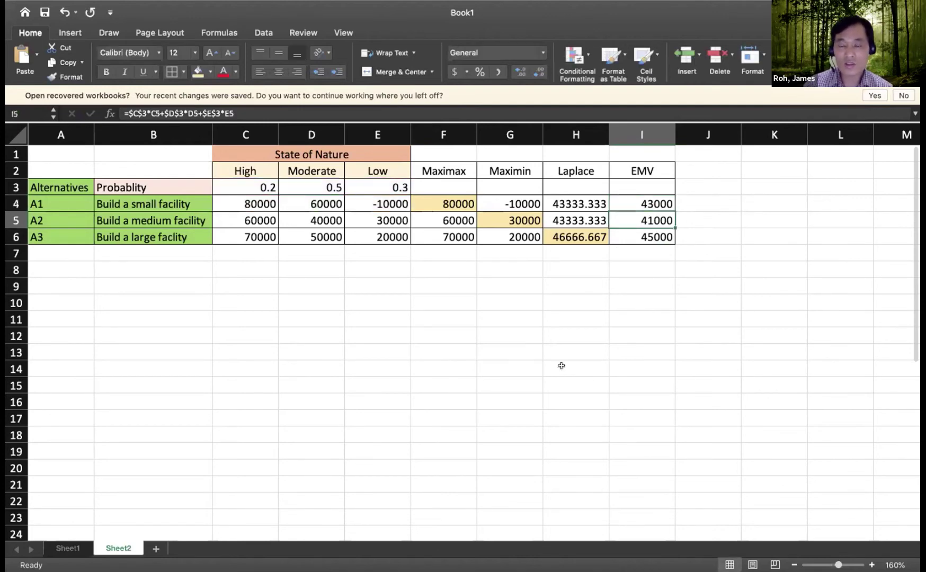
Rewrite I4 as =SUMPRODUCT(C3:E3,C4:E4)
click(645, 202)
text(=)
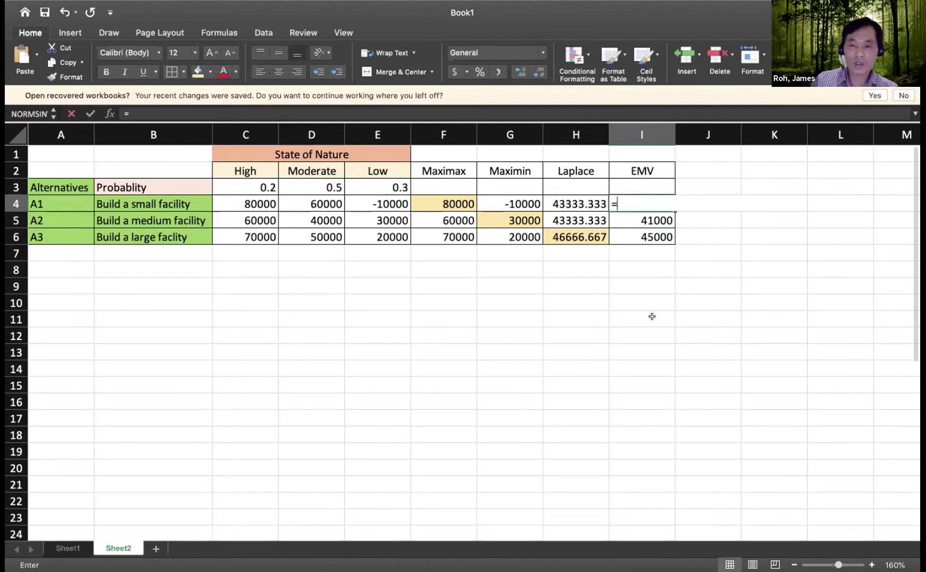
text(sumproduct()
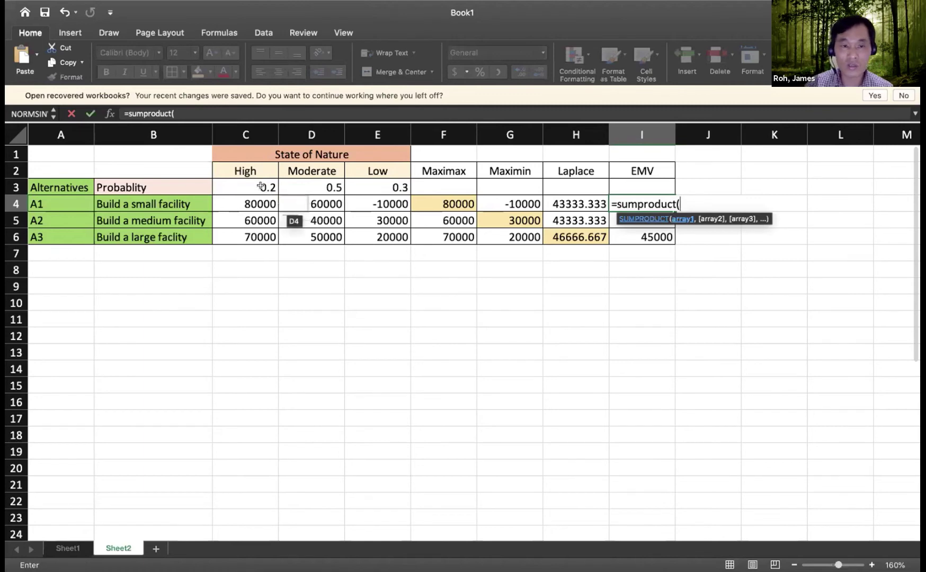
drag(240, 181, 368, 183)
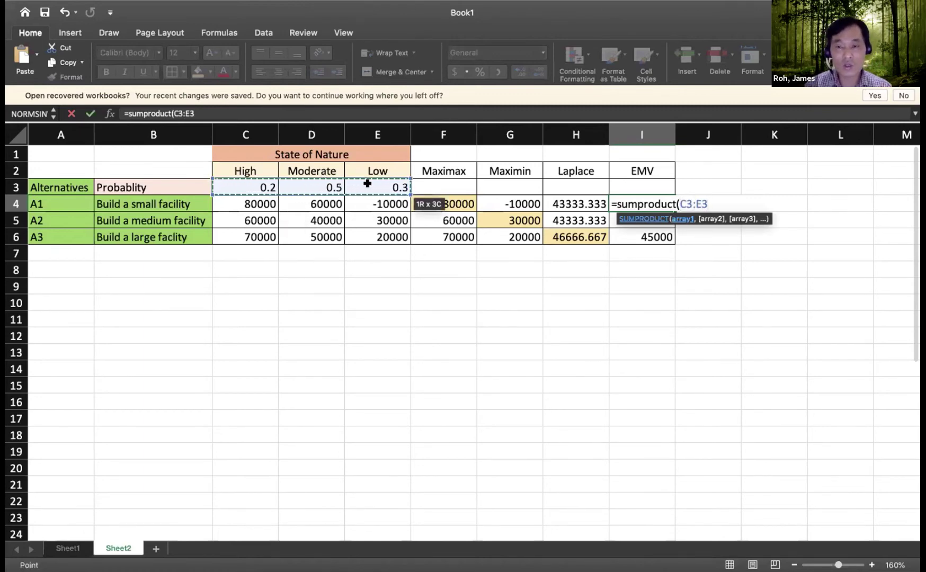
text(,)
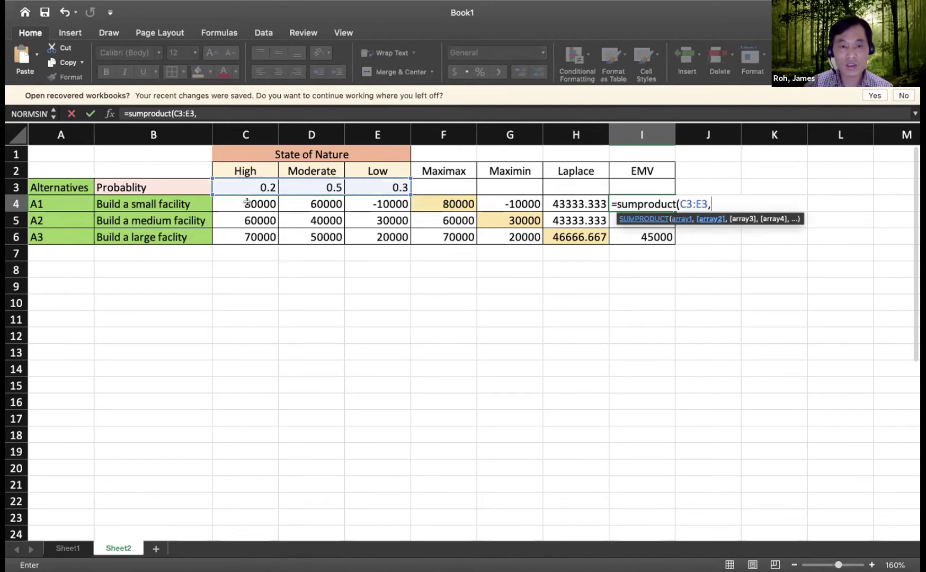
drag(247, 204, 354, 201)
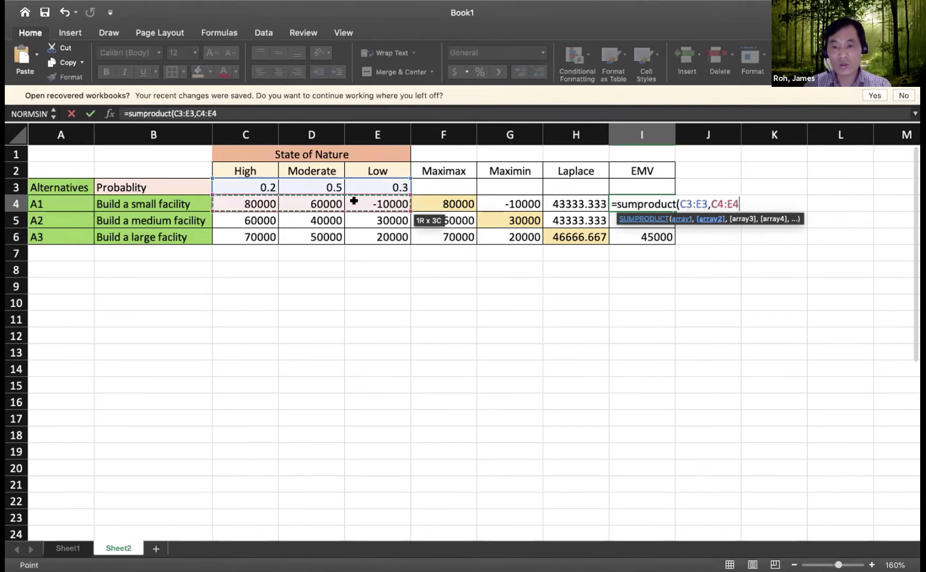
text())
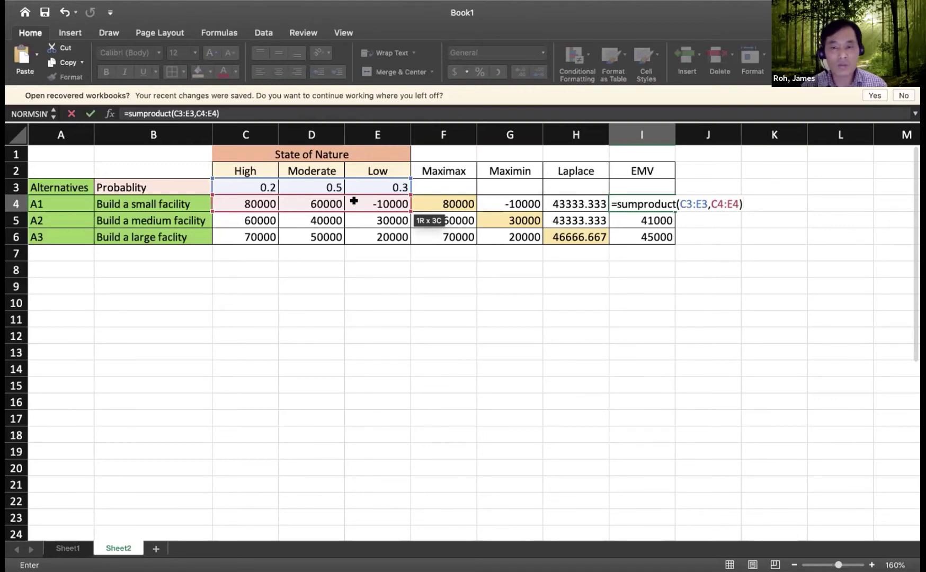
drag(354, 201, 354, 201)
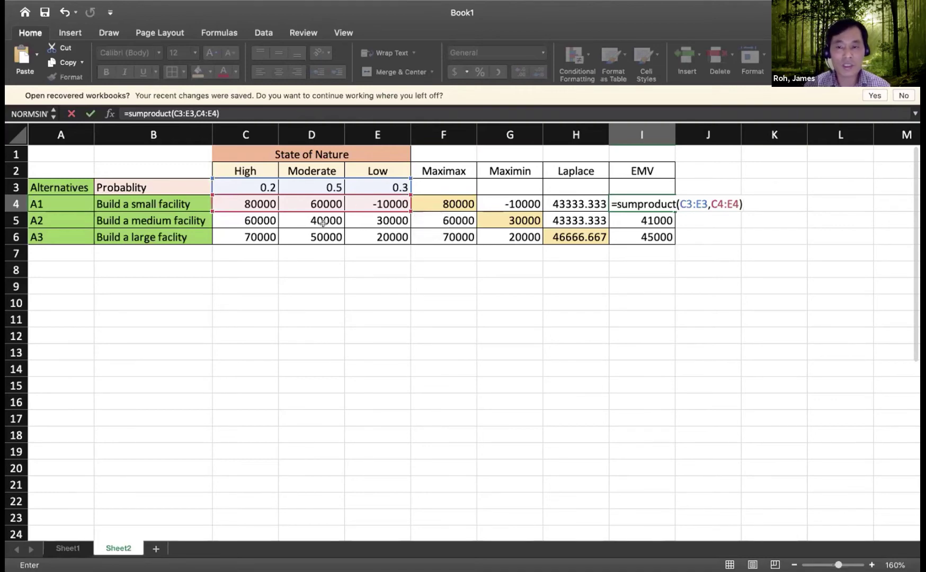
Lock the probability range as $C$3:$E$3 and copy the formula down to I6
click(679, 202)
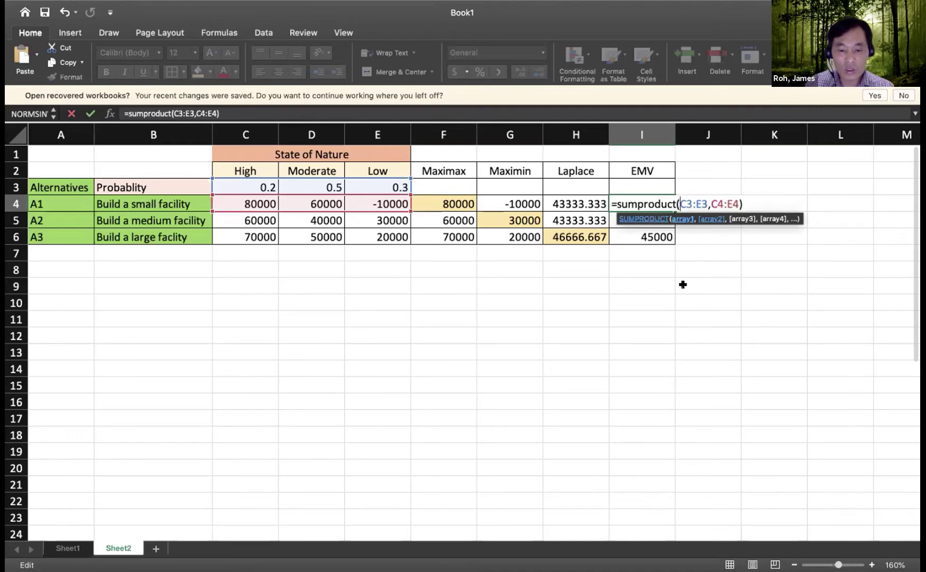
text($C)
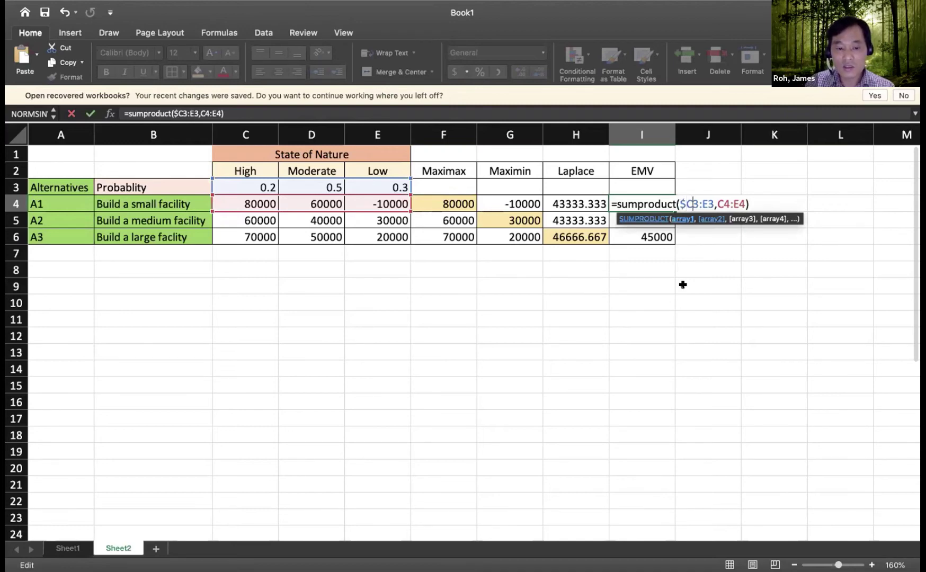
text($3:$)
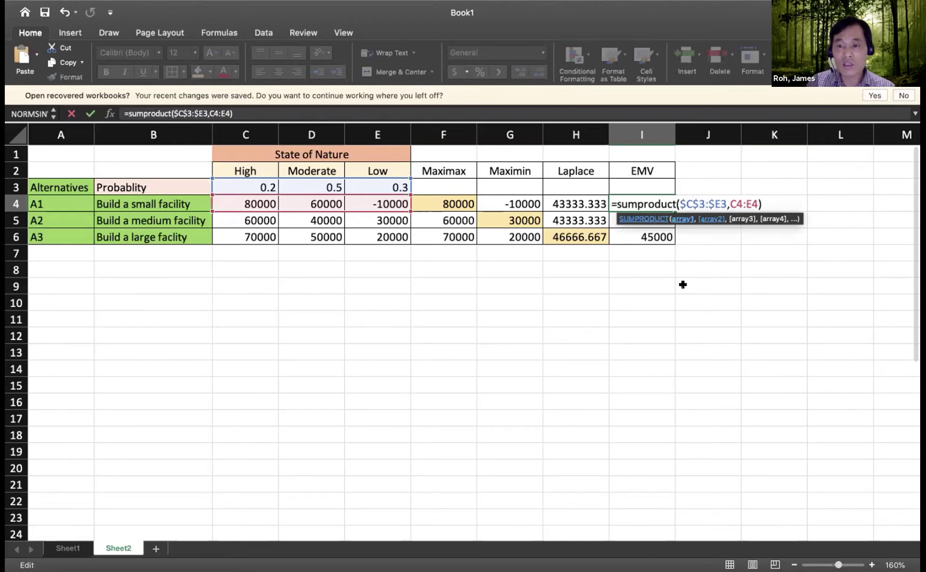
key(Right)
text($)
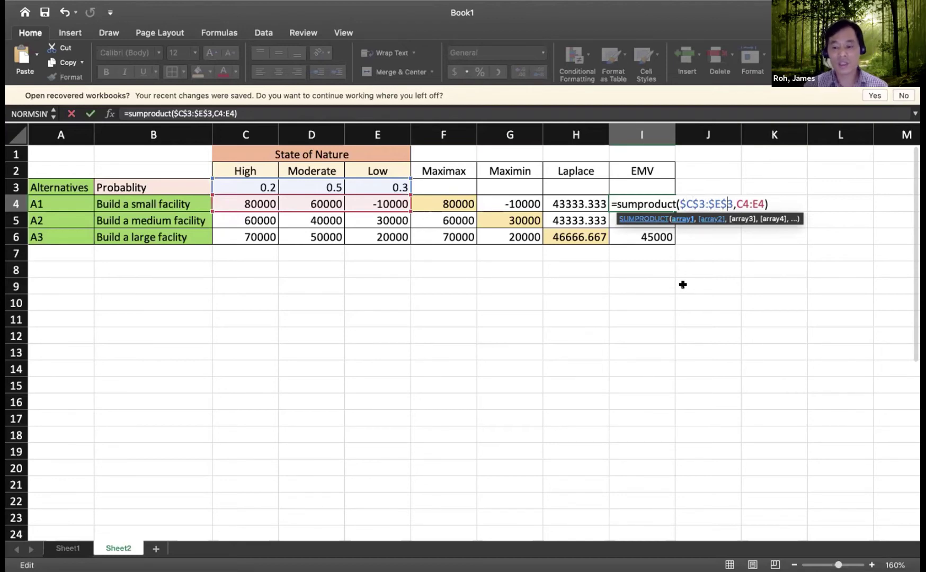
key(Return)
click(644, 204)
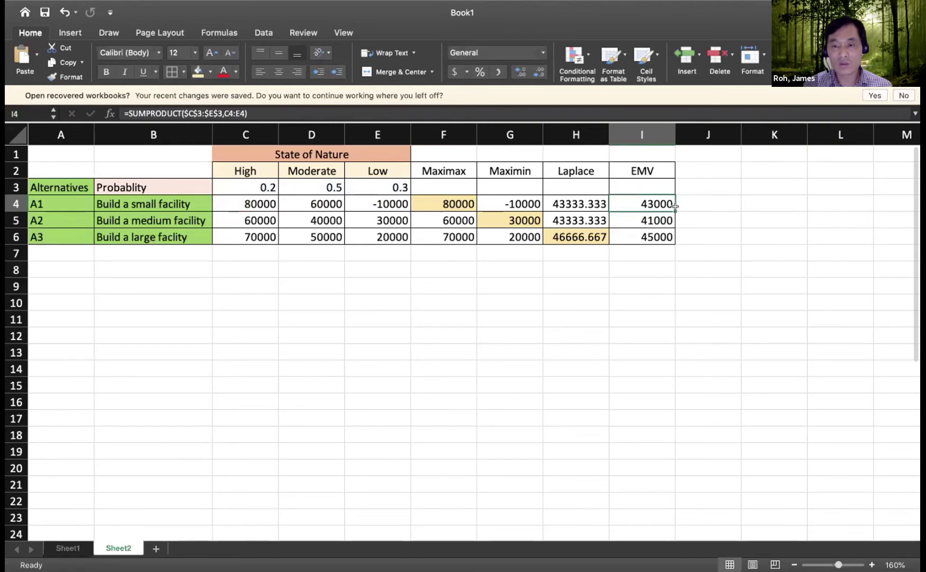
drag(675, 207, 667, 237)
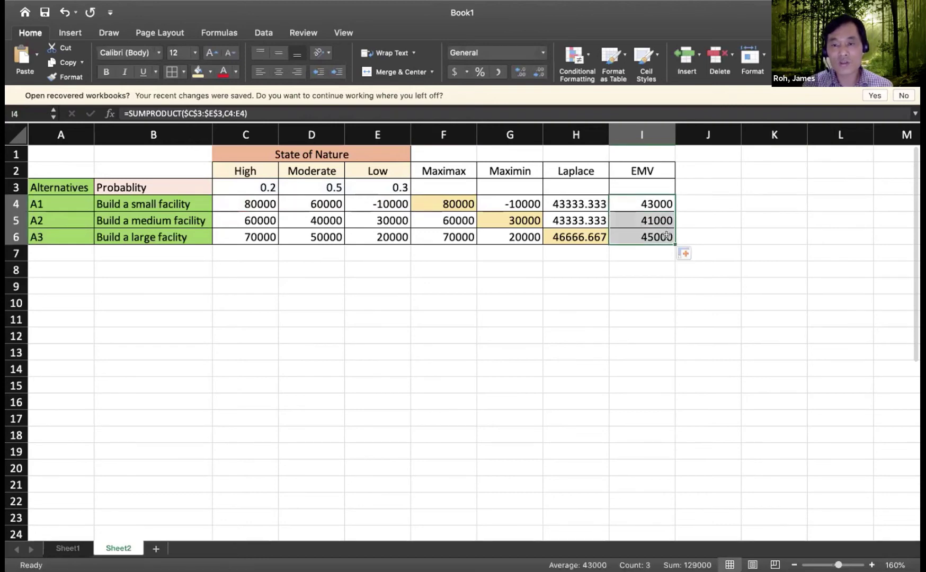
Check the three EMV formulas and fill the best, 45000 in I6, light yellow
double_click(649, 202)
key(Return)
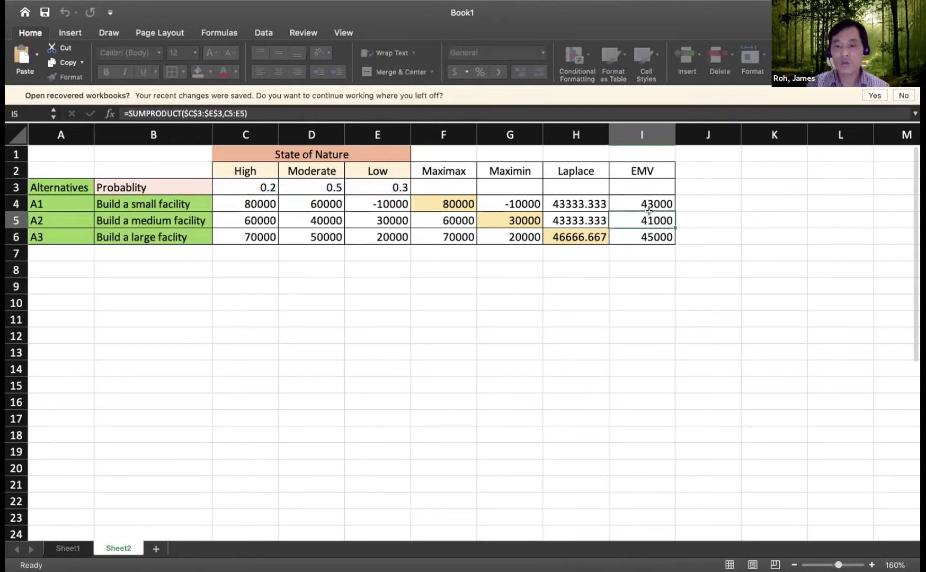
double_click(649, 211)
key(Return)
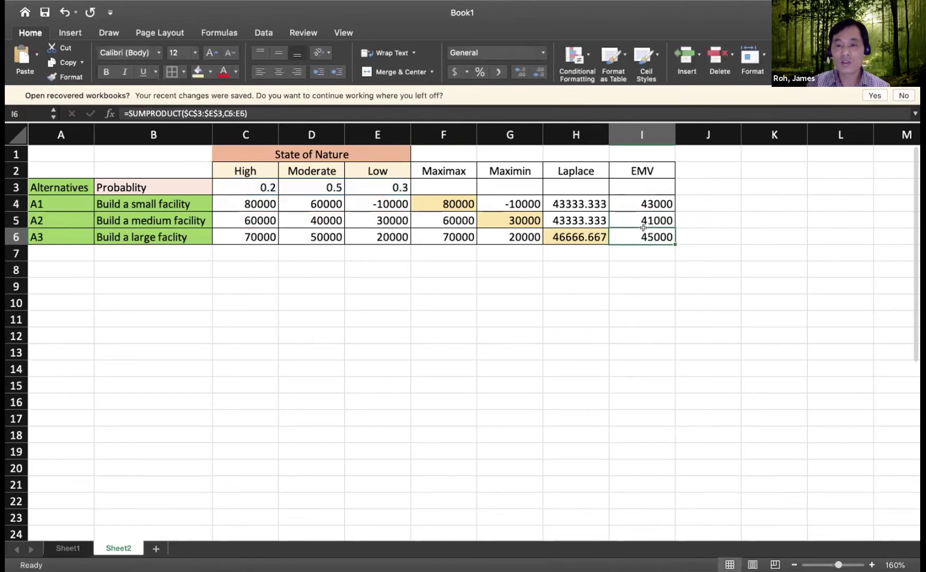
double_click(643, 228)
key(Return)
double_click(646, 204)
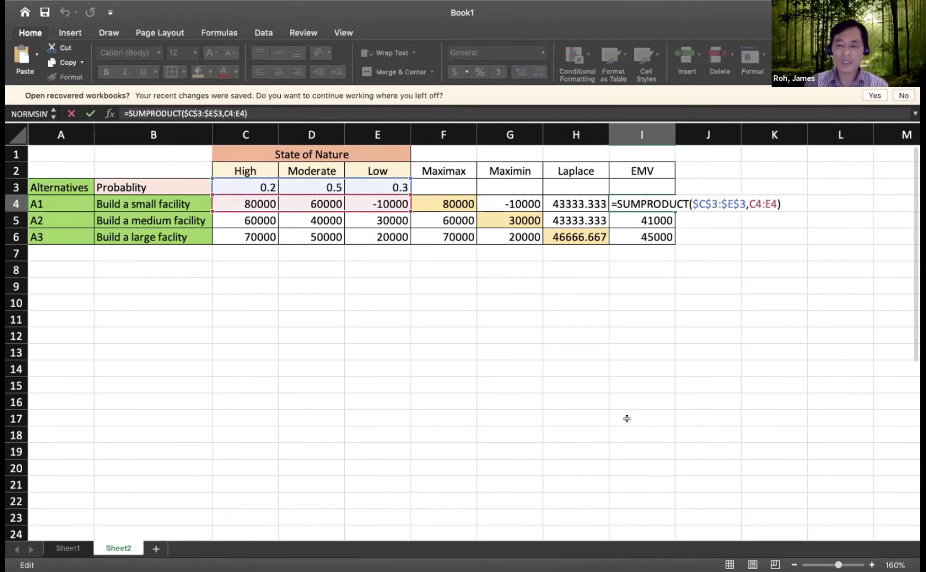
key(Return)
click(633, 235)
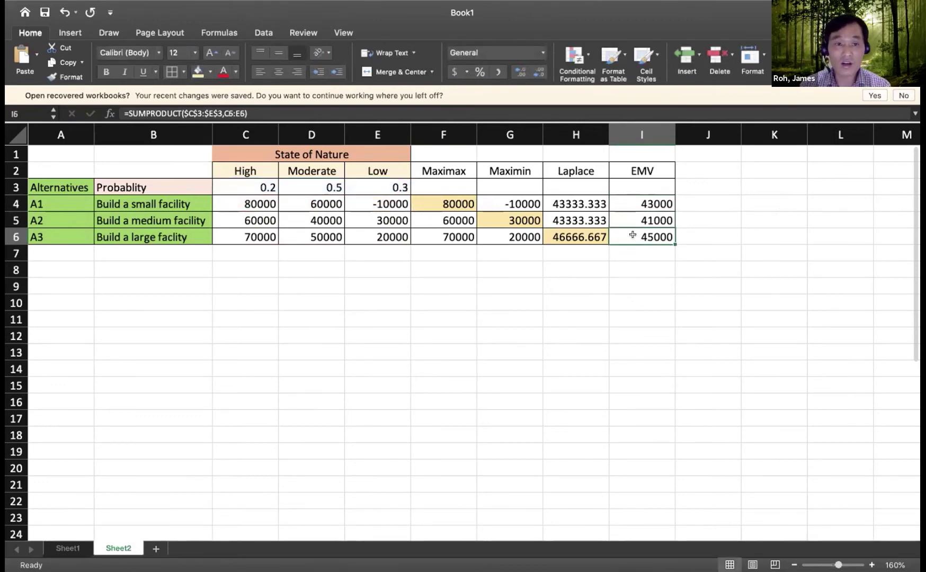
click(198, 71)
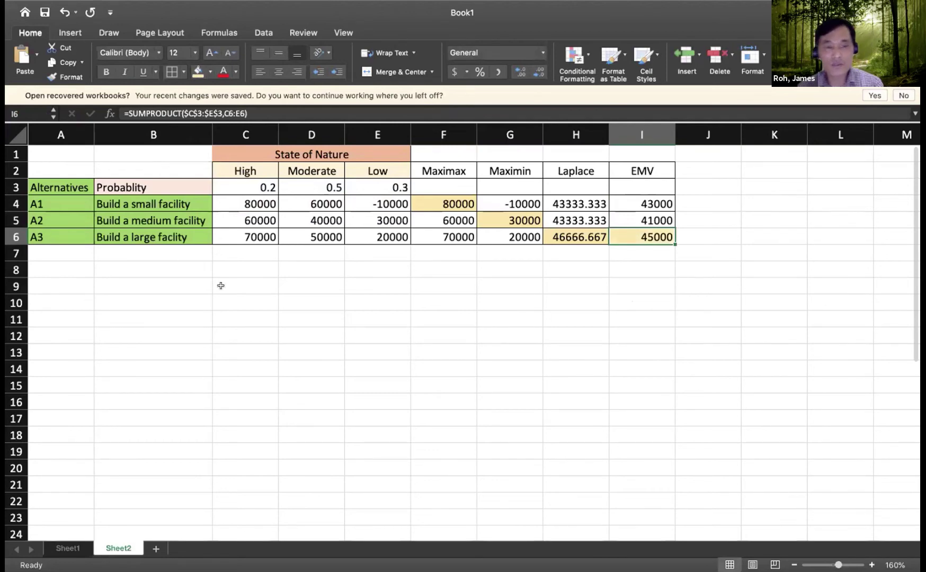
Correct 'faclity' to 'facility' in B6's Build a large facility
double_click(173, 237)
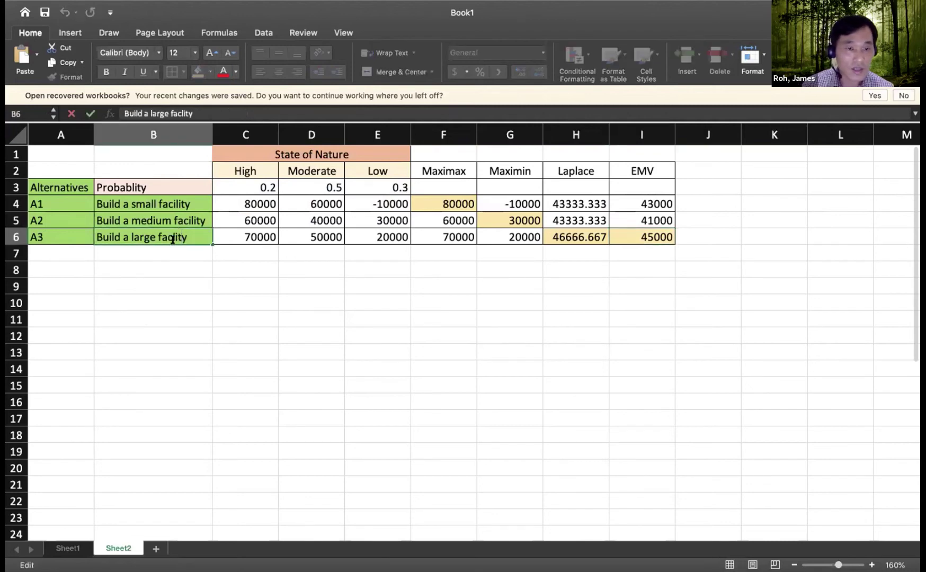
double_click(173, 237)
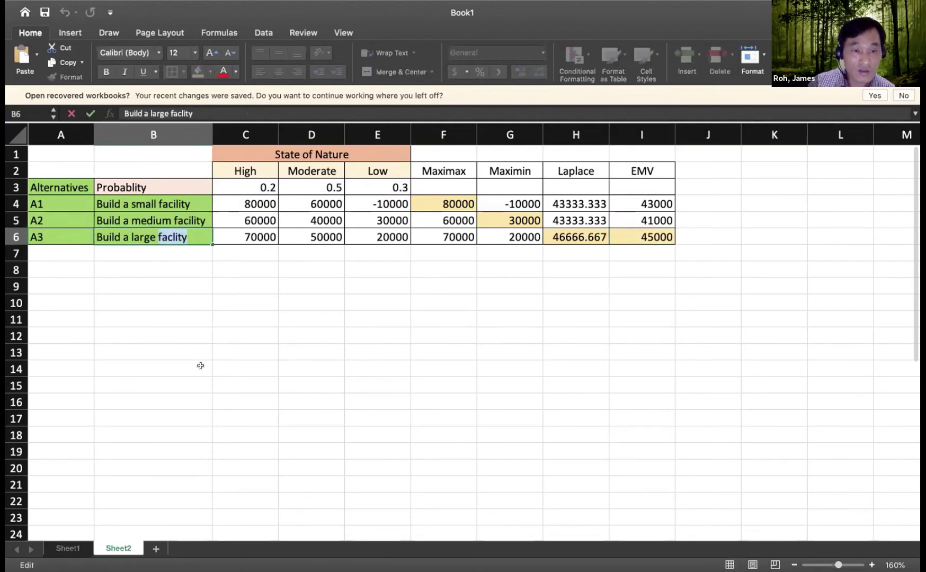
key(Left)
key(Right)
key(Right)
text(i)
key(Return)
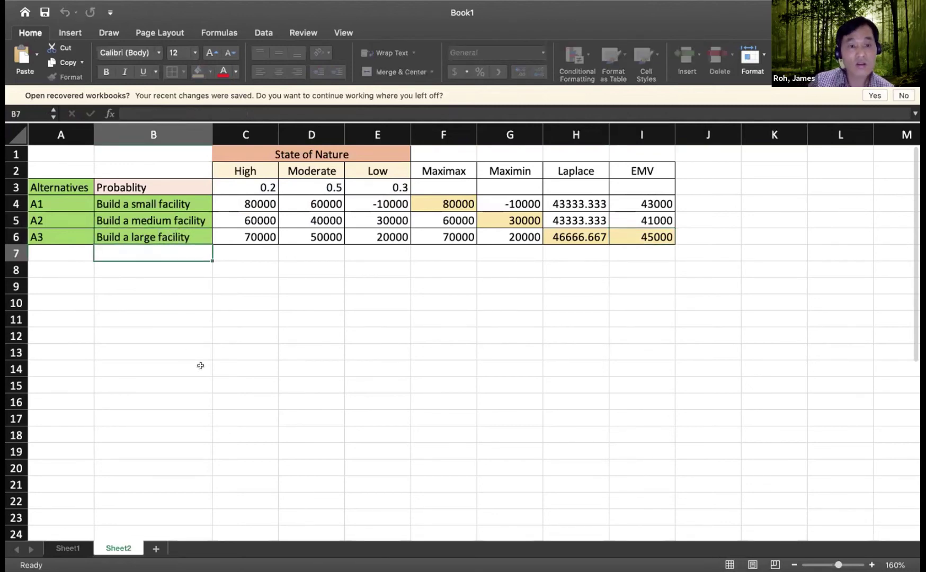
click(488, 400)
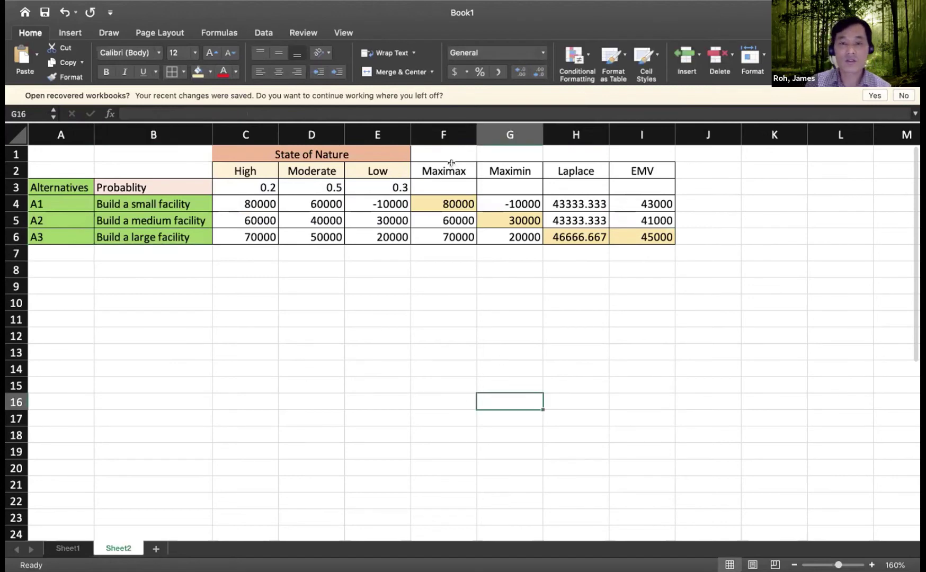
Fill the F2:I2 headers light blue, then type the label EVwPI in F8
drag(449, 169, 644, 170)
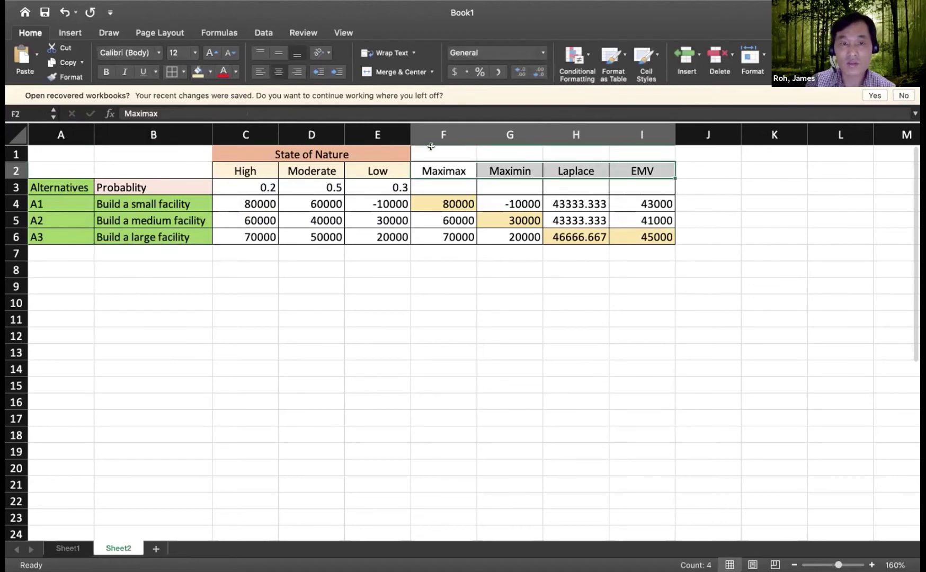
click(210, 72)
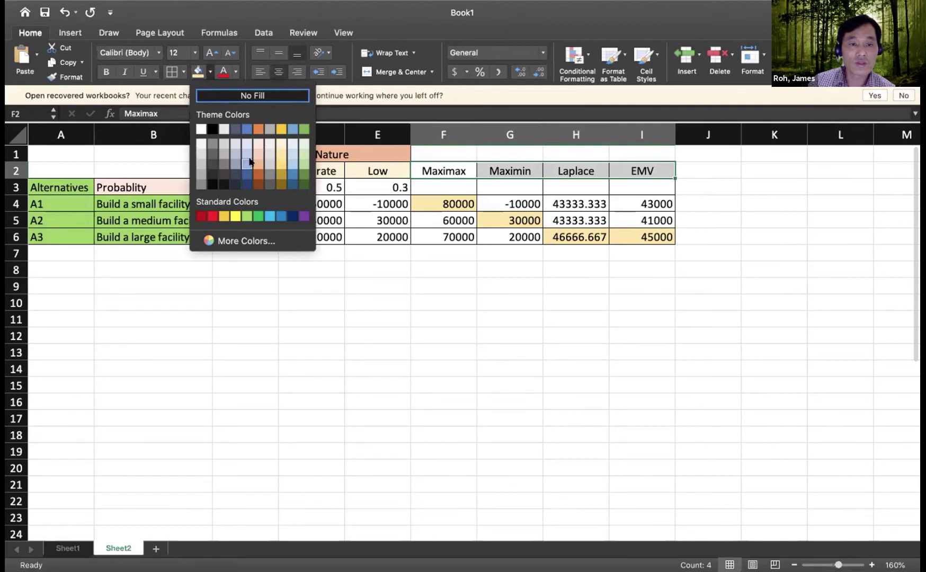
click(291, 162)
click(423, 350)
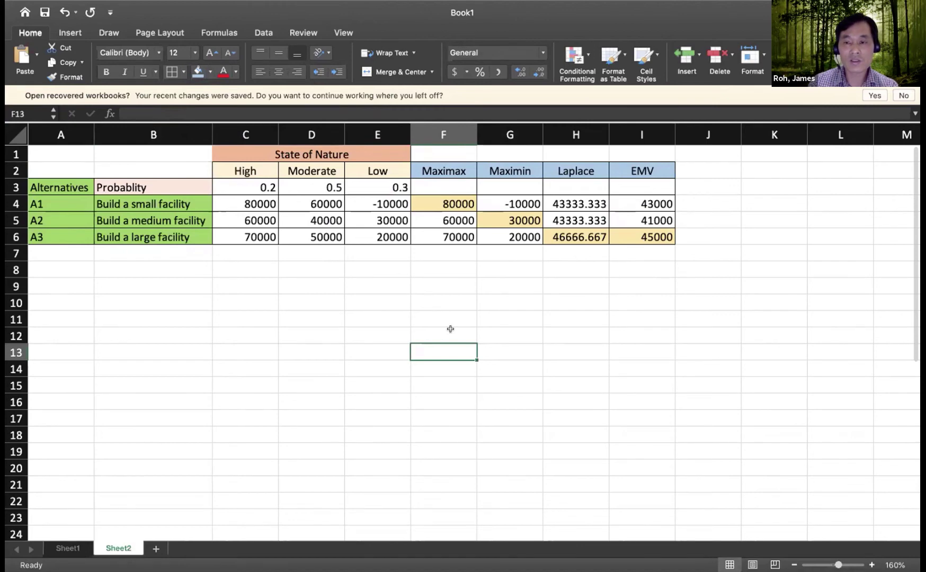
click(435, 266)
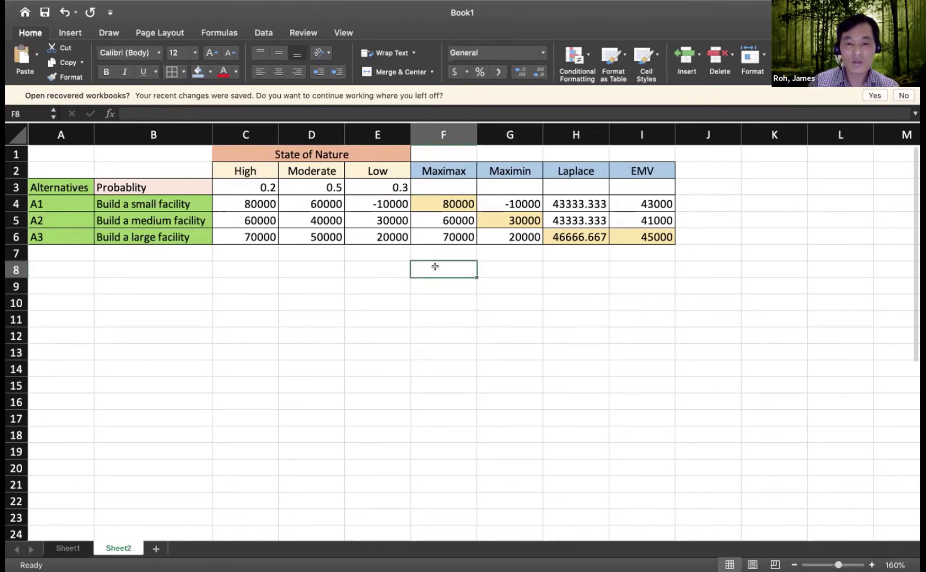
text(EV)
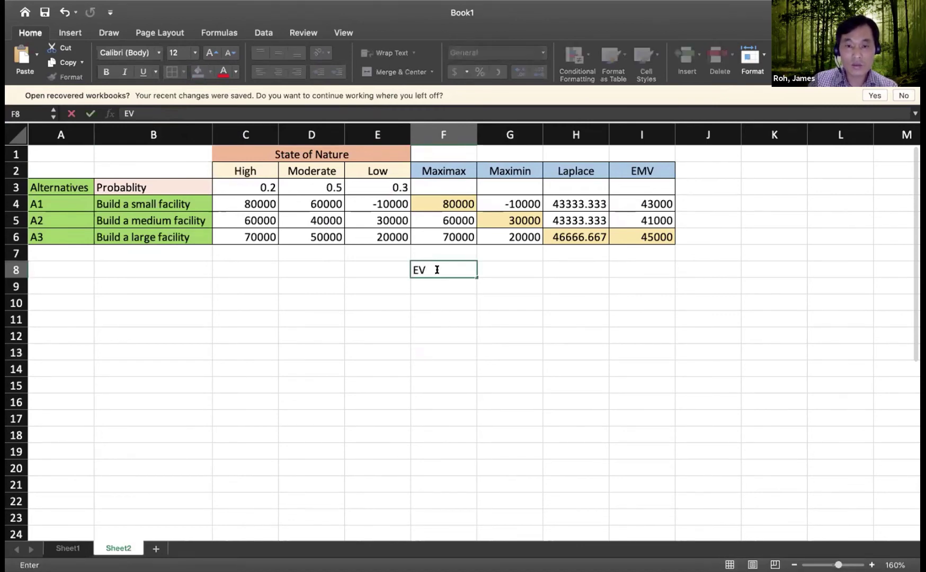
text(wPI)
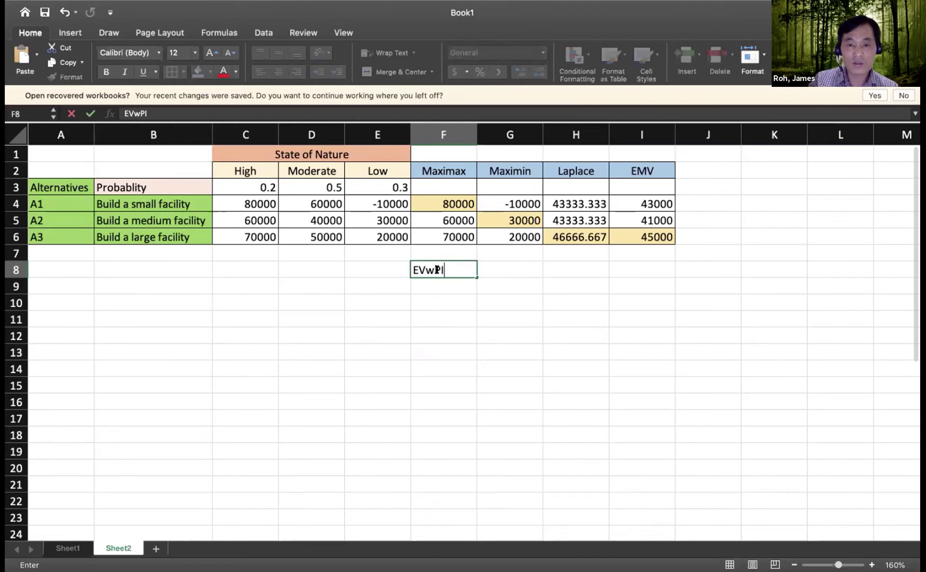
Commit the EVwPI label in F8 and begin a formula with = in G8
key(Return)
key(Right)
key(Up)
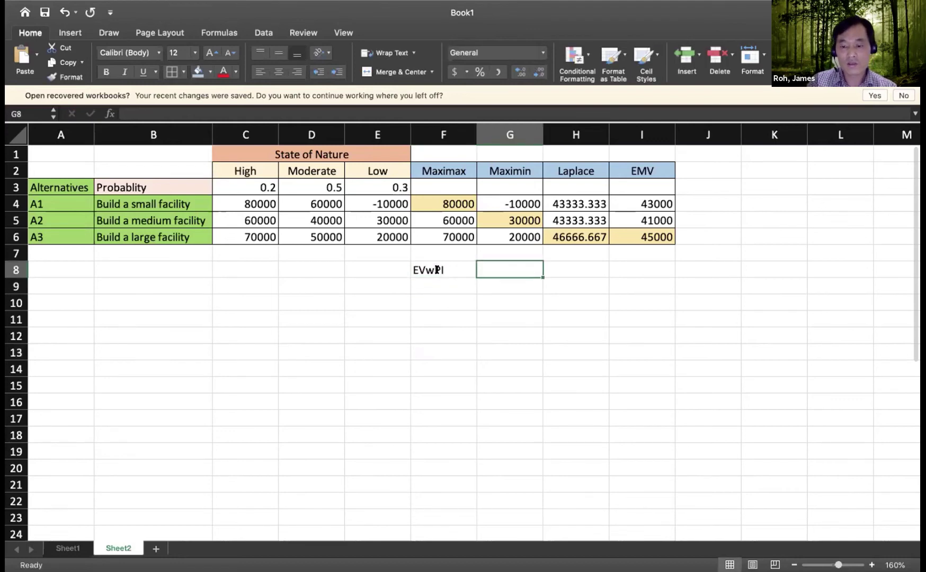
text(=)
key(BackSpace)
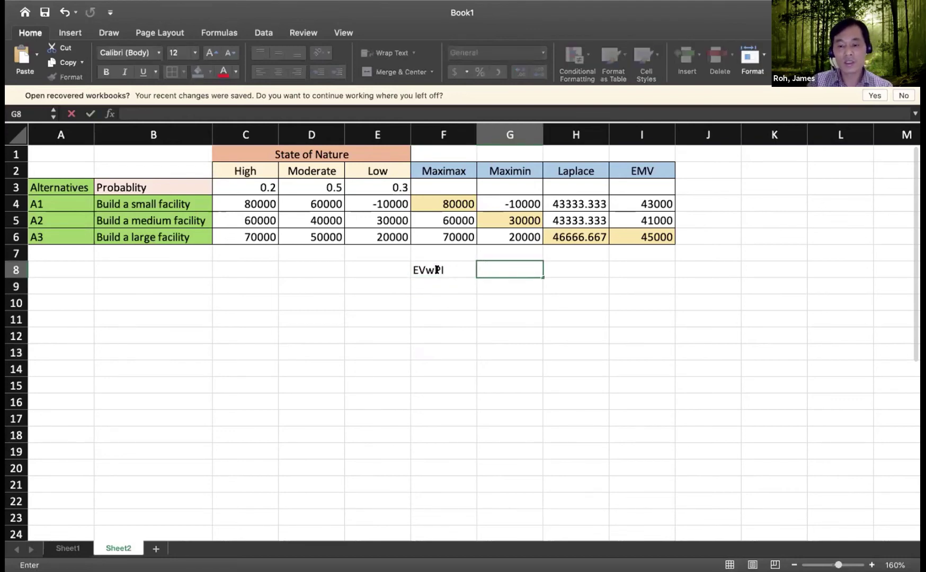
text(=)
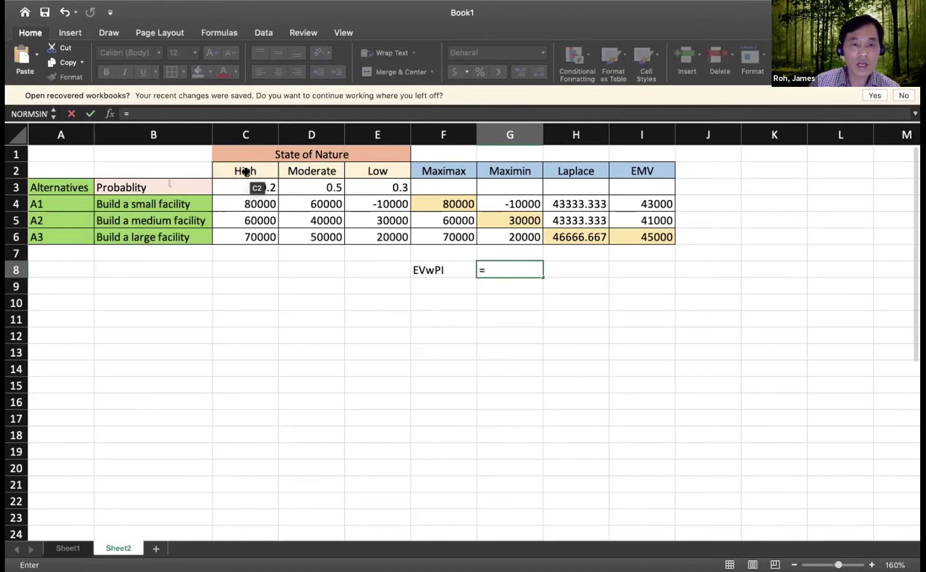
Build G8's formula from the High and Moderate terms, C4*C3+D4*D3+
click(259, 204)
text(*)
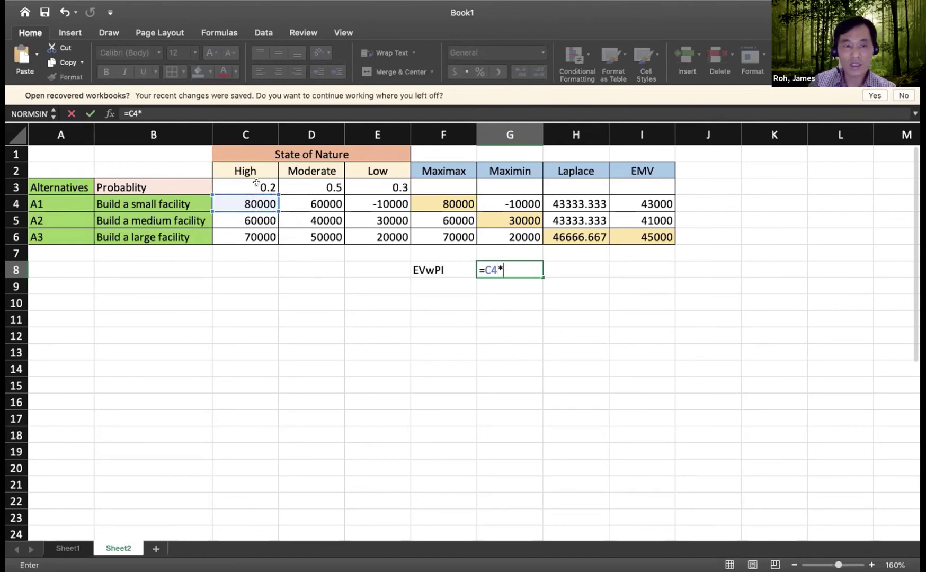
click(256, 183)
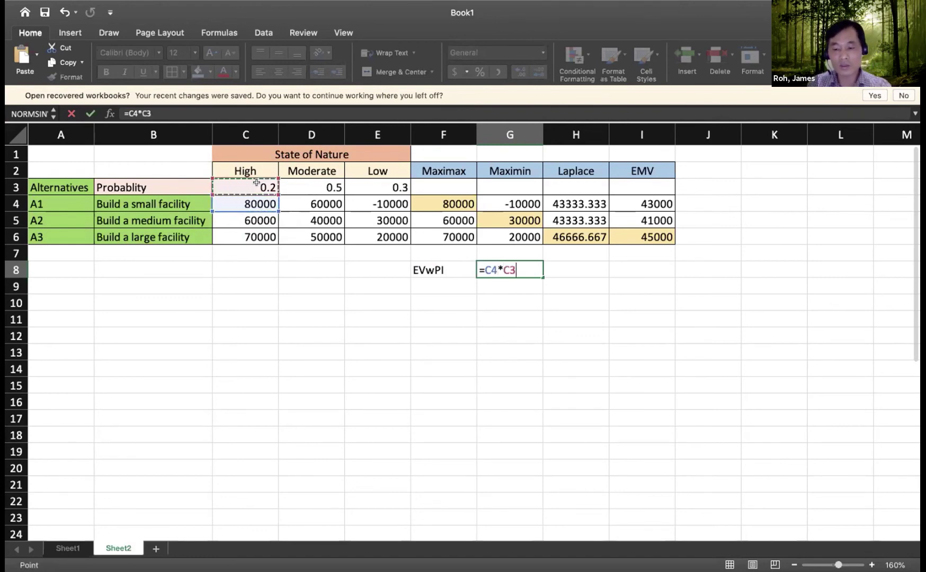
text(+)
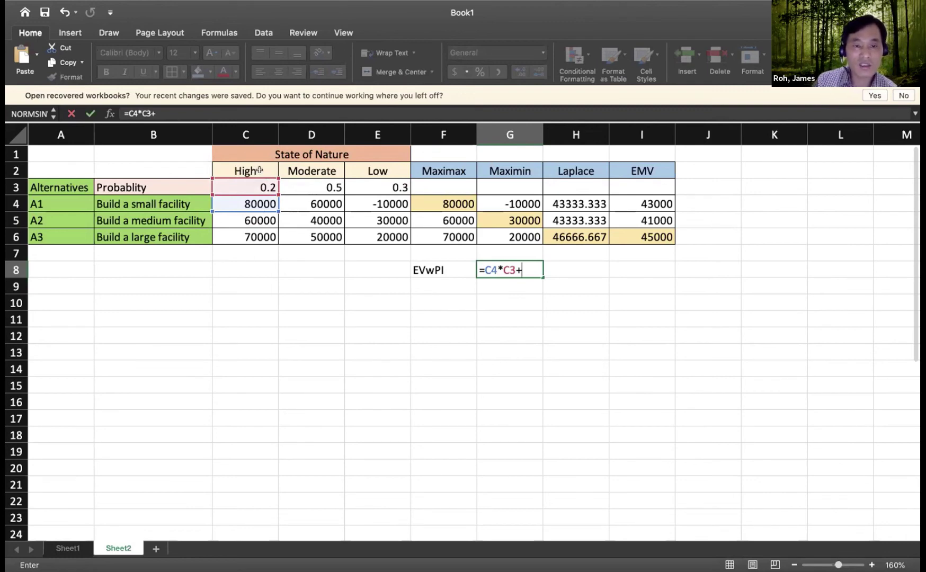
click(321, 204)
text(*)
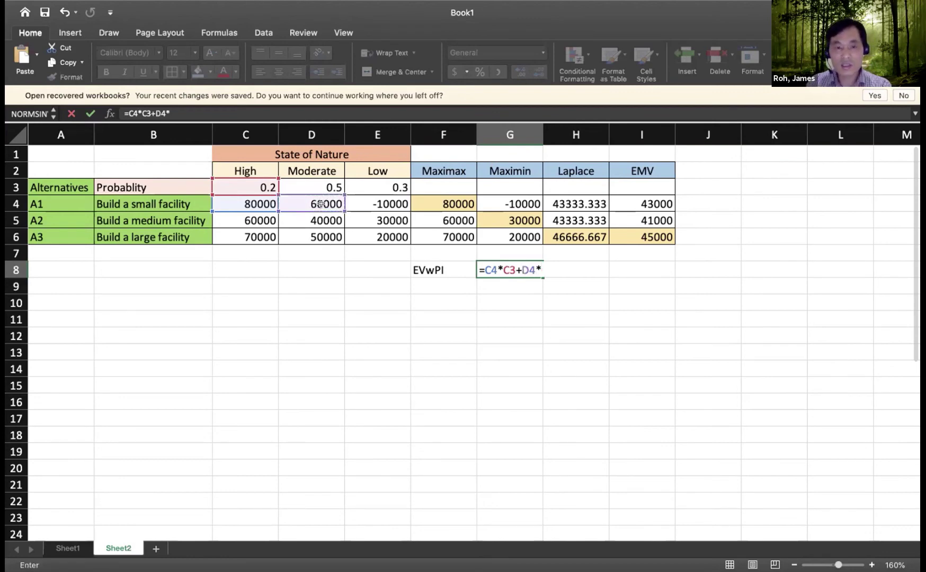
click(328, 182)
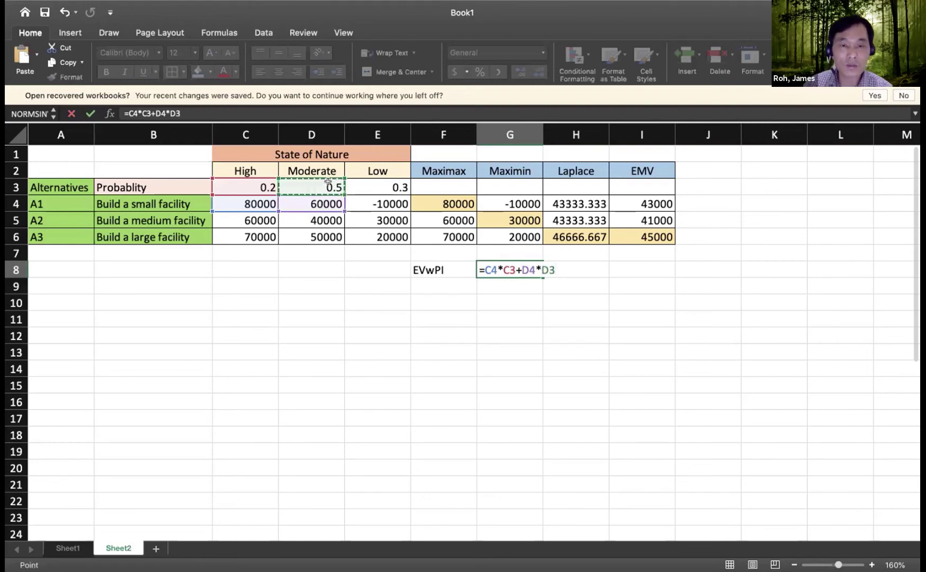
text(+)
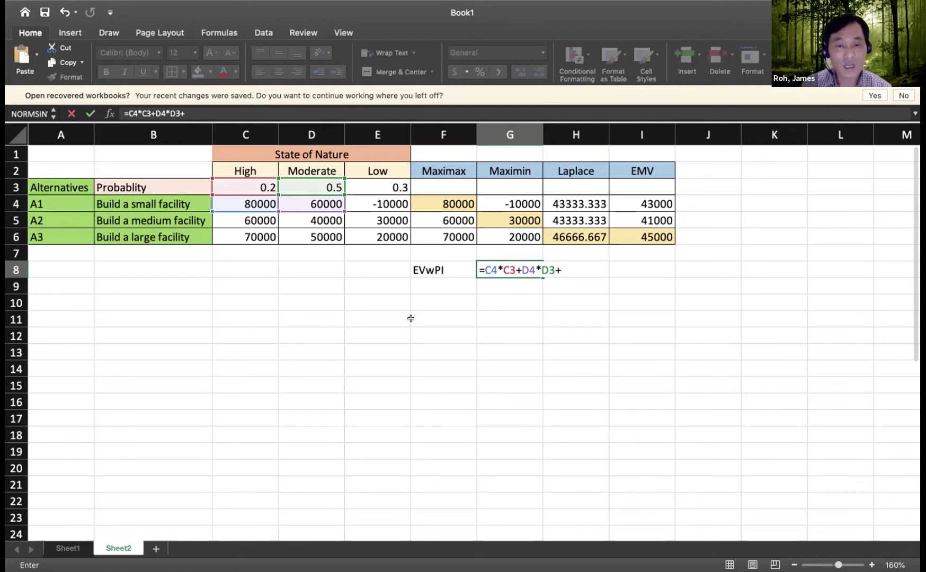
Add the Low term E5*E3 and commit the EVwPI formula, giving 55000
click(389, 217)
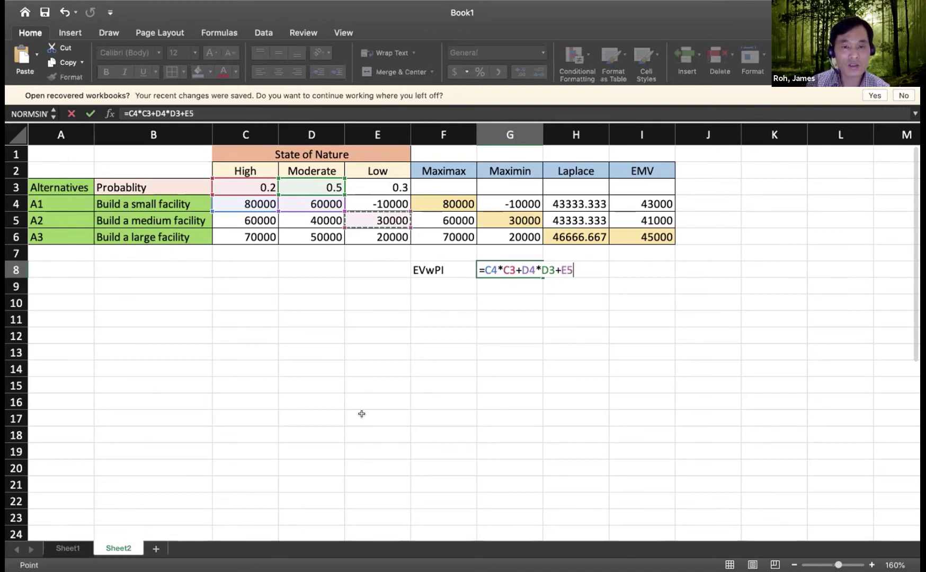
text(*)
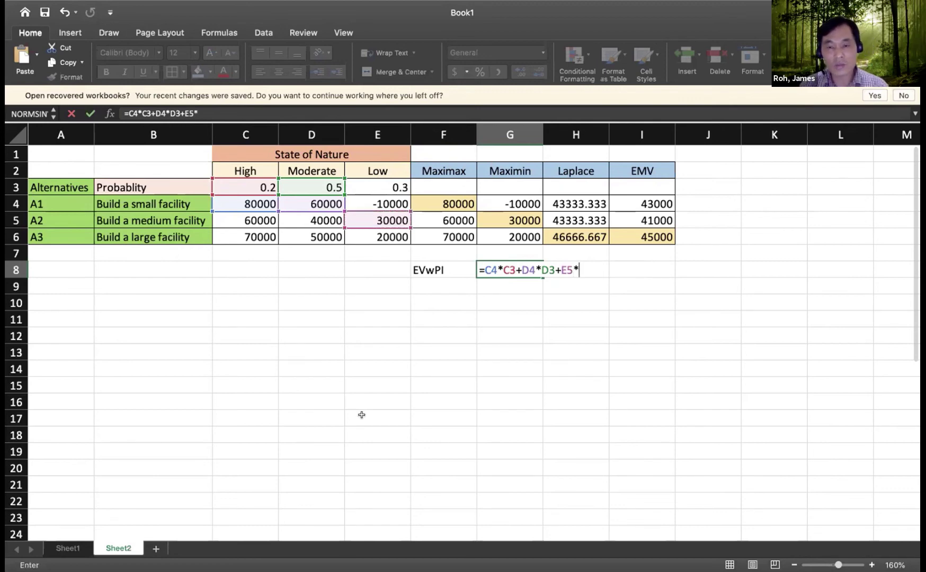
click(378, 184)
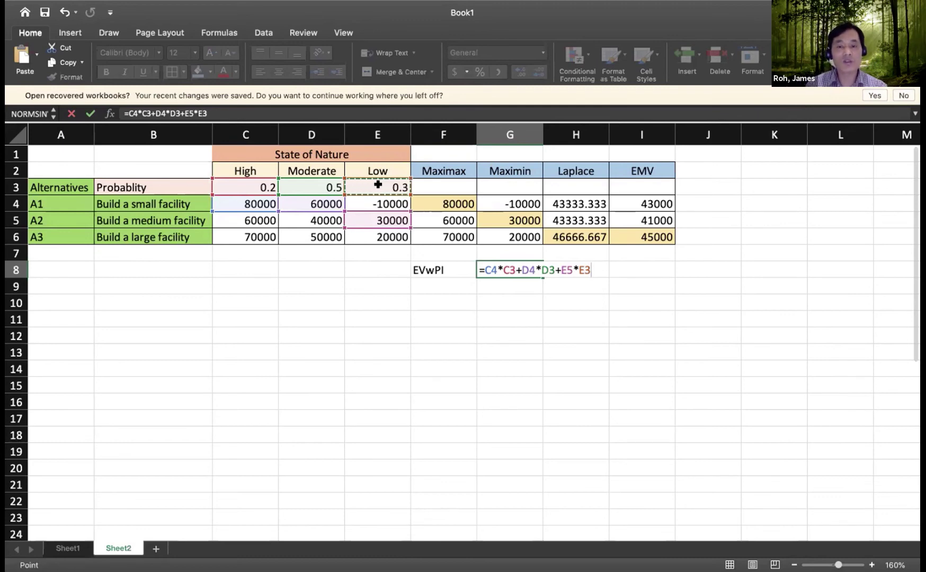
text())
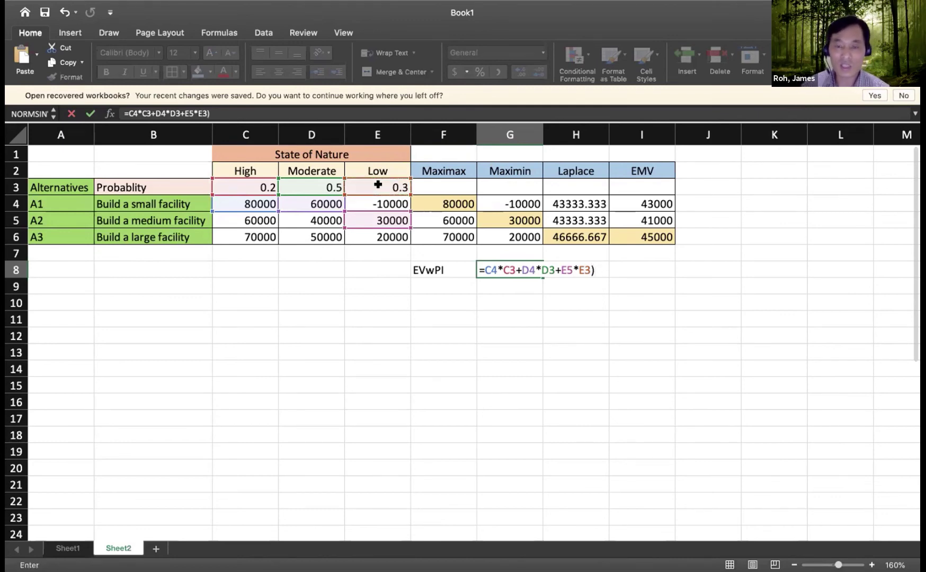
key(BackSpace)
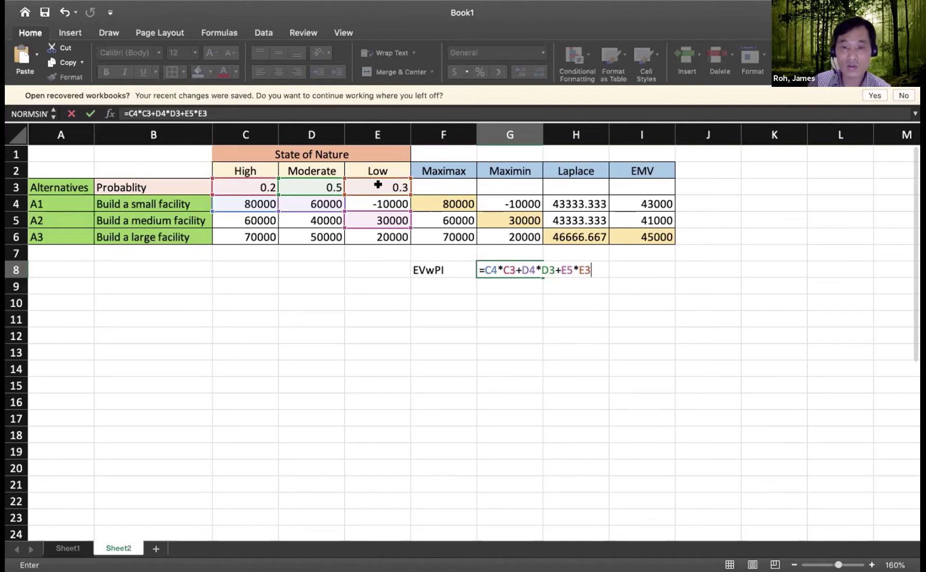
key(Return)
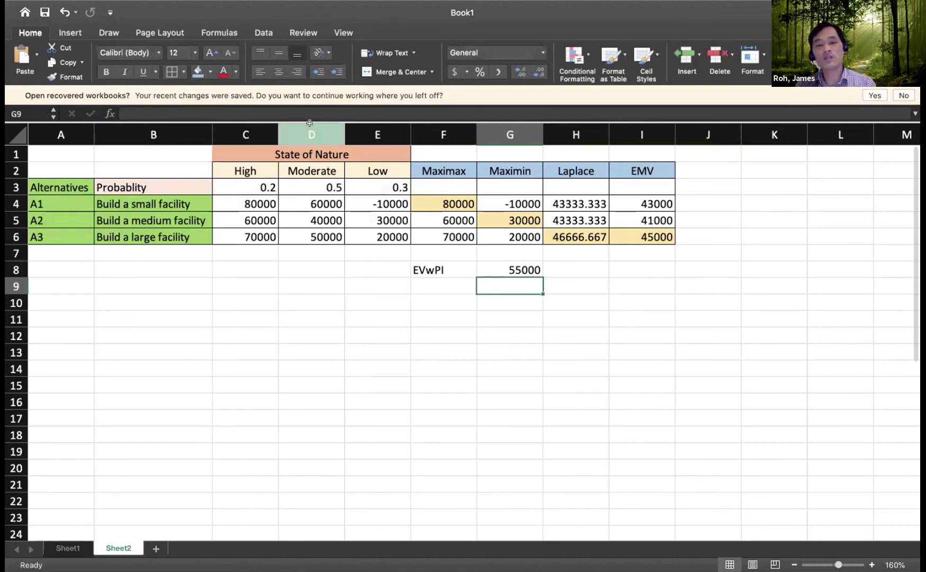
Give F8:G8 outside borders and shade the EVwPI label cell F8 light green
double_click(511, 272)
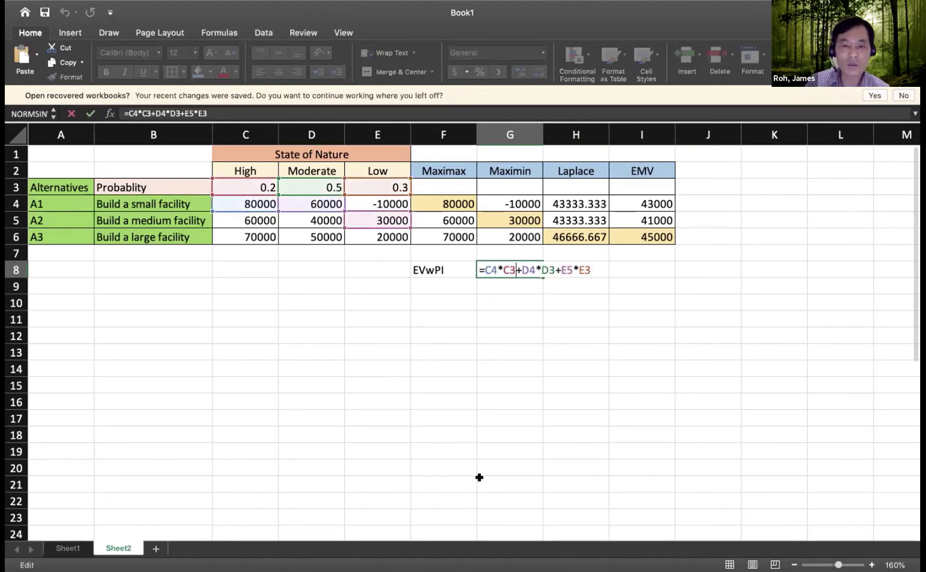
key(Return)
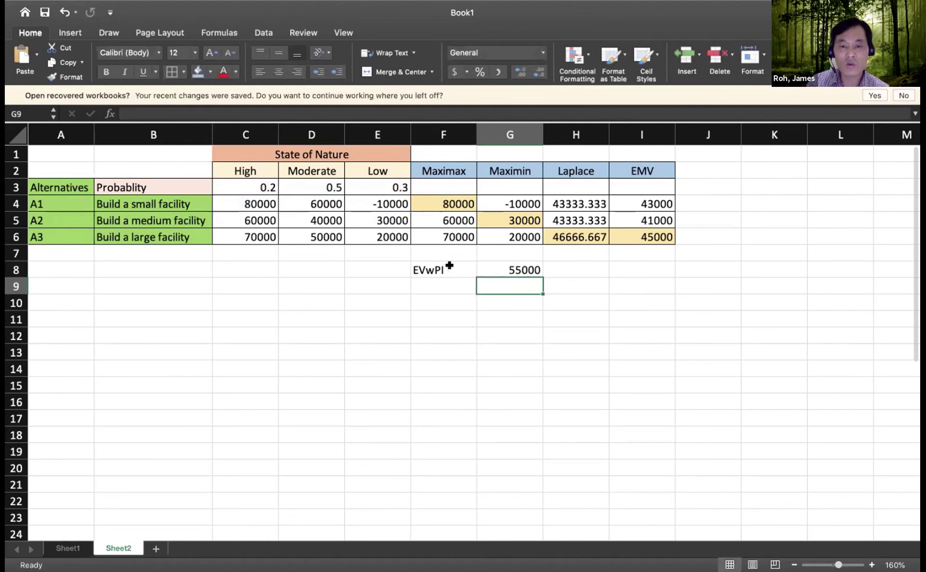
drag(450, 266, 481, 266)
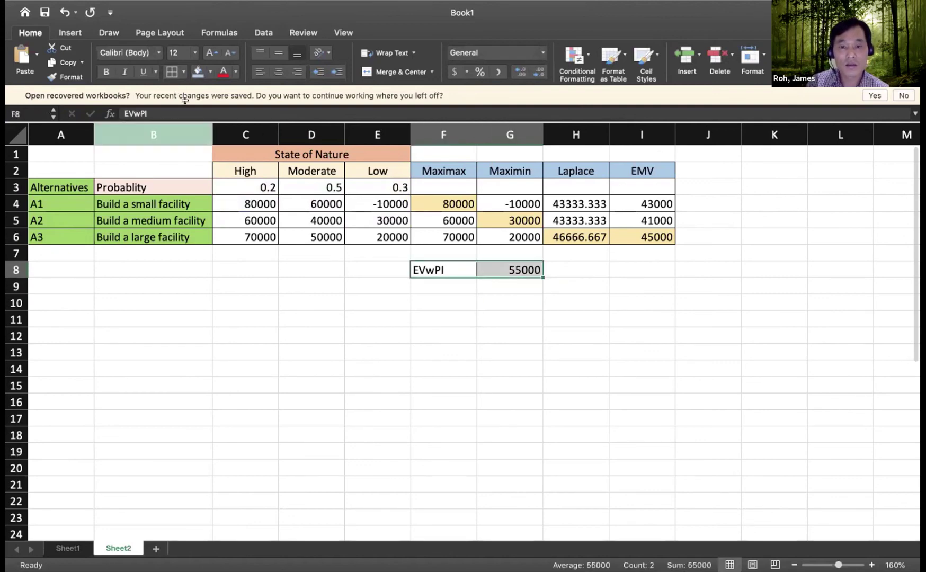
click(388, 335)
click(427, 271)
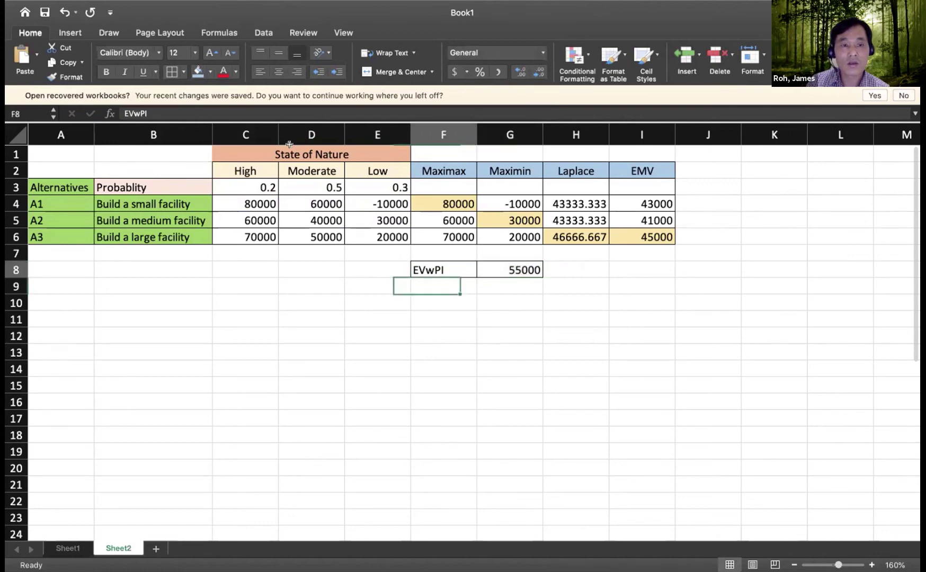
click(209, 71)
click(302, 170)
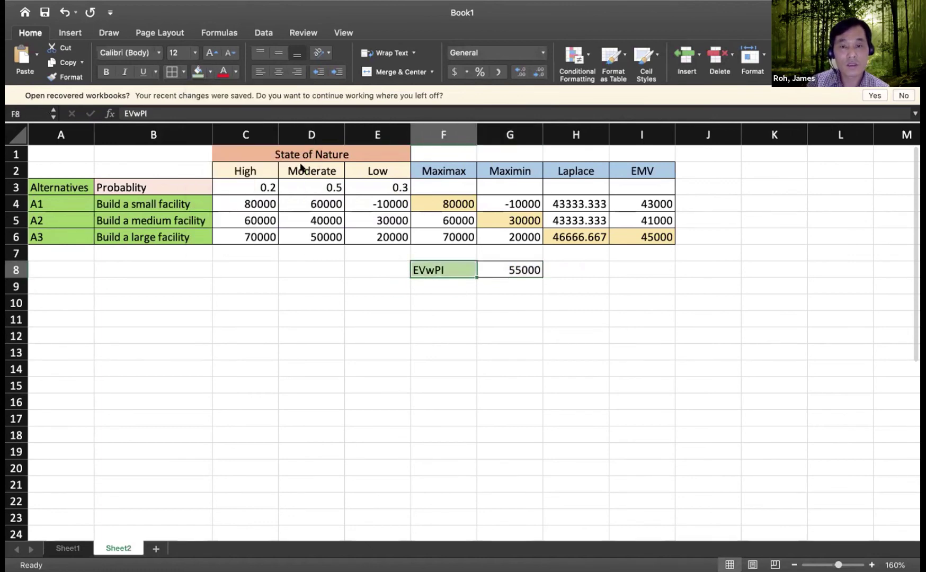
Enter the label EVPI in F10 and move to G10
click(443, 298)
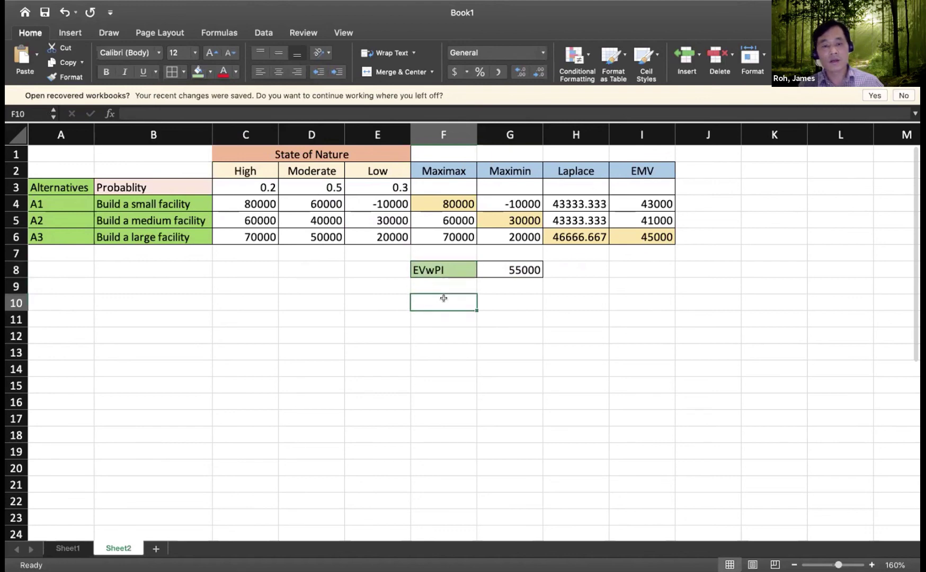
text(EVPI)
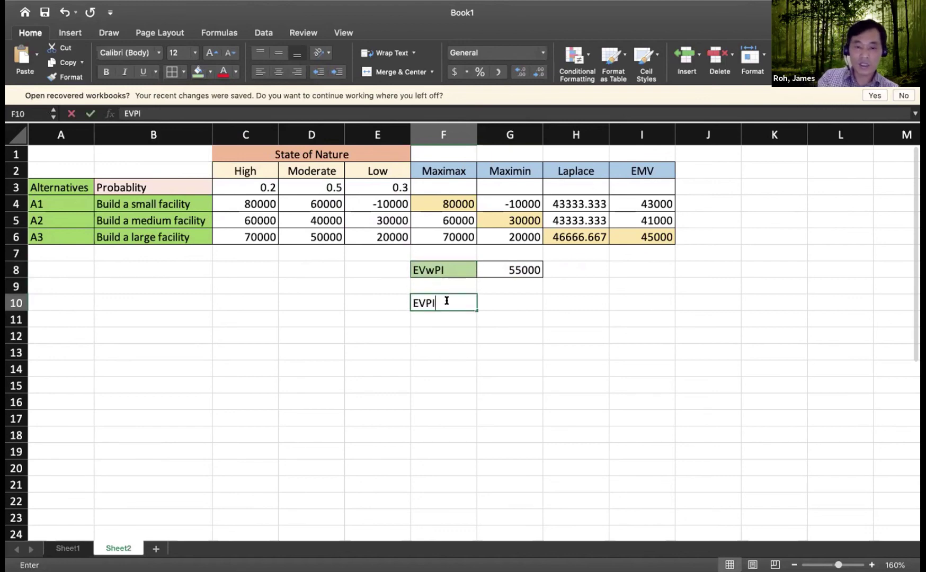
key(Return)
key(Right)
key(Up)
Enter =MAX(I4:I6)-G8 in G10, which returns -10000
text(=)
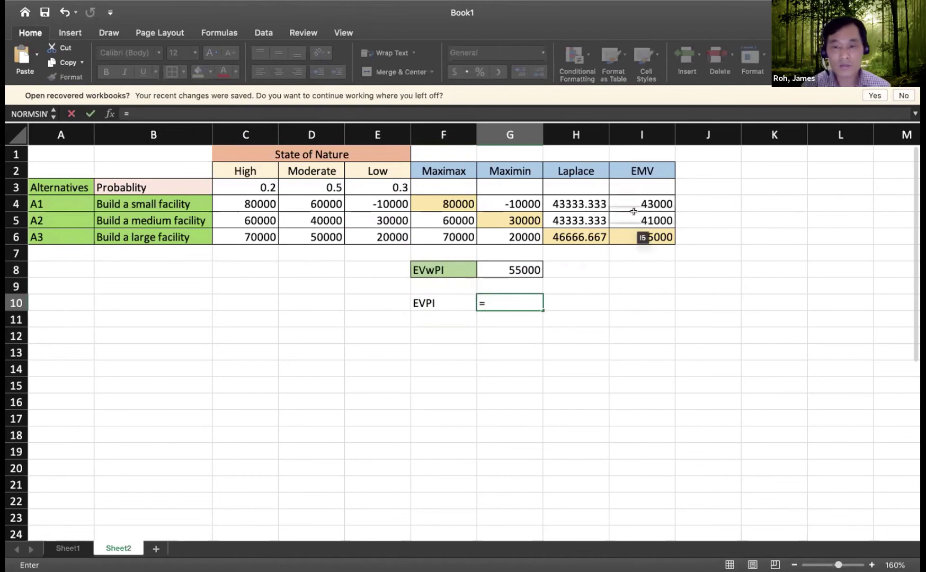
text(max()
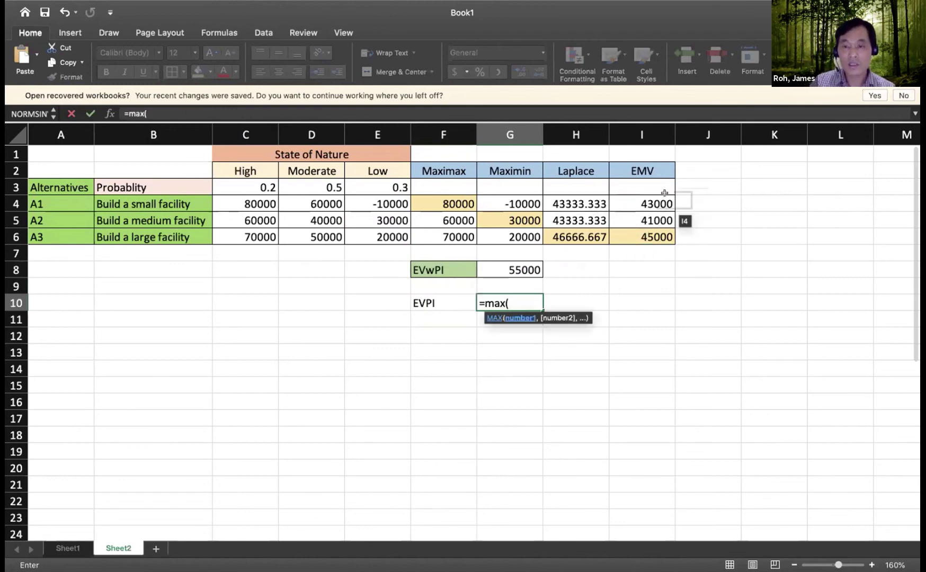
drag(657, 195, 654, 227)
text())
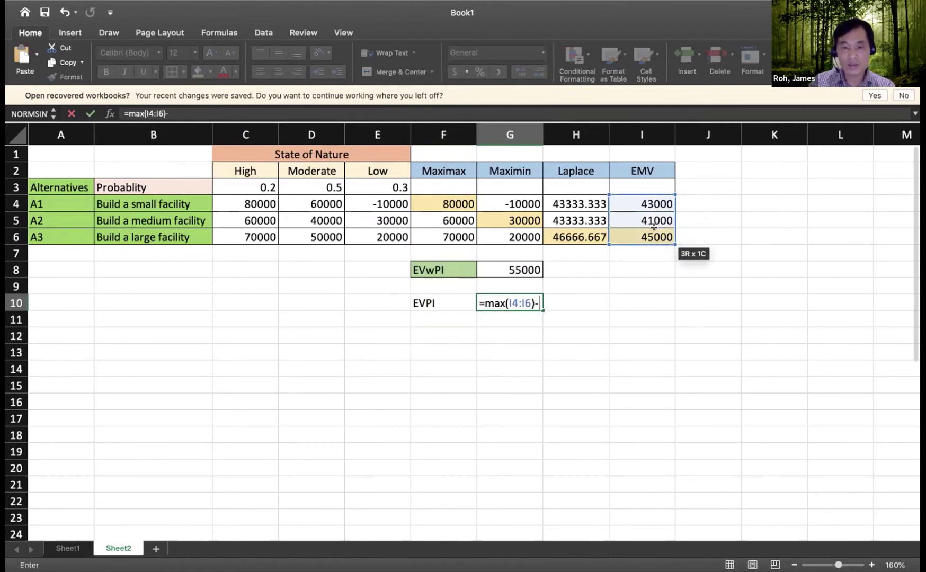
text(-)
click(510, 264)
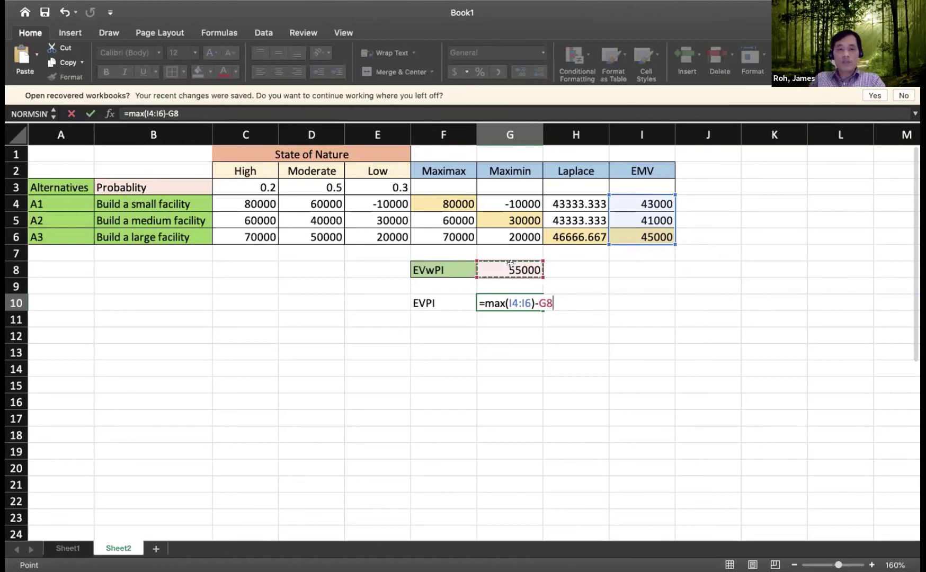
key(Return)
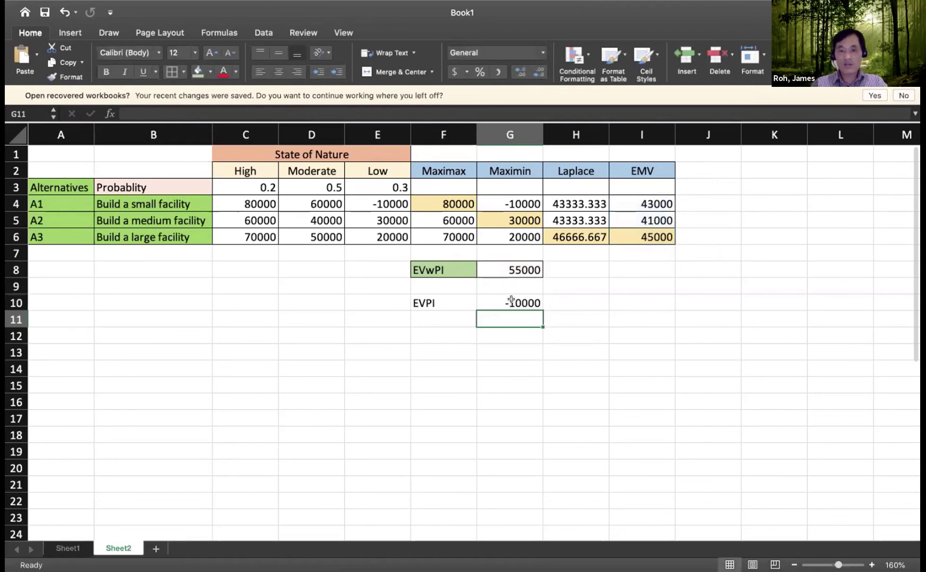
Rewrite G10's formula as =G8-MAX(I4:I6) so EVPI shows 10000
click(509, 302)
double_click(509, 302)
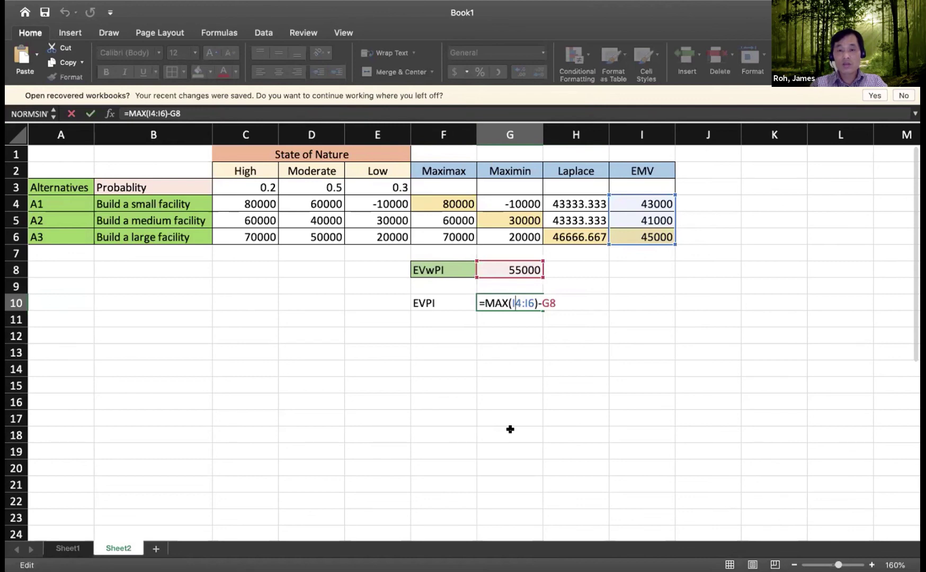
key(Return)
double_click(495, 295)
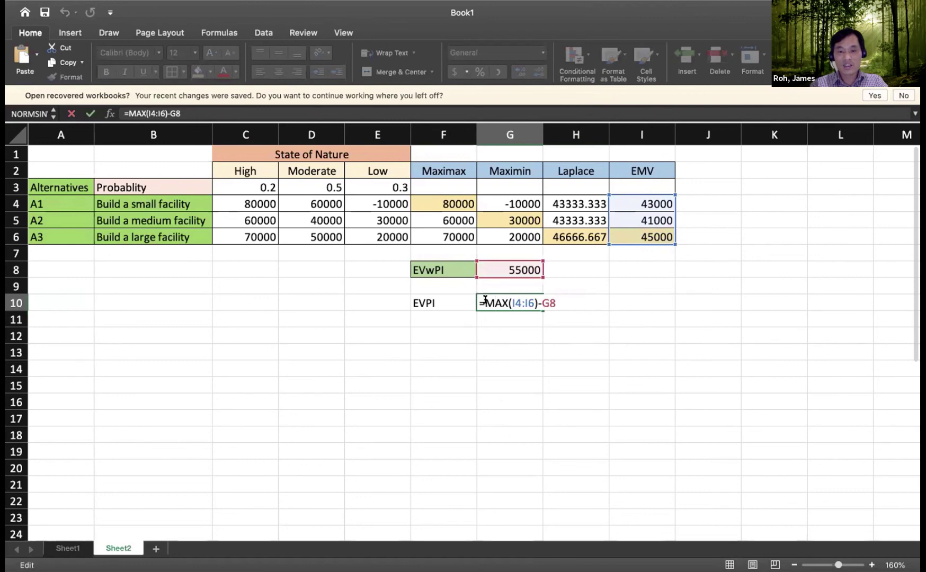
key(BackSpace)
key(BackSpace)
key(BackSpace)
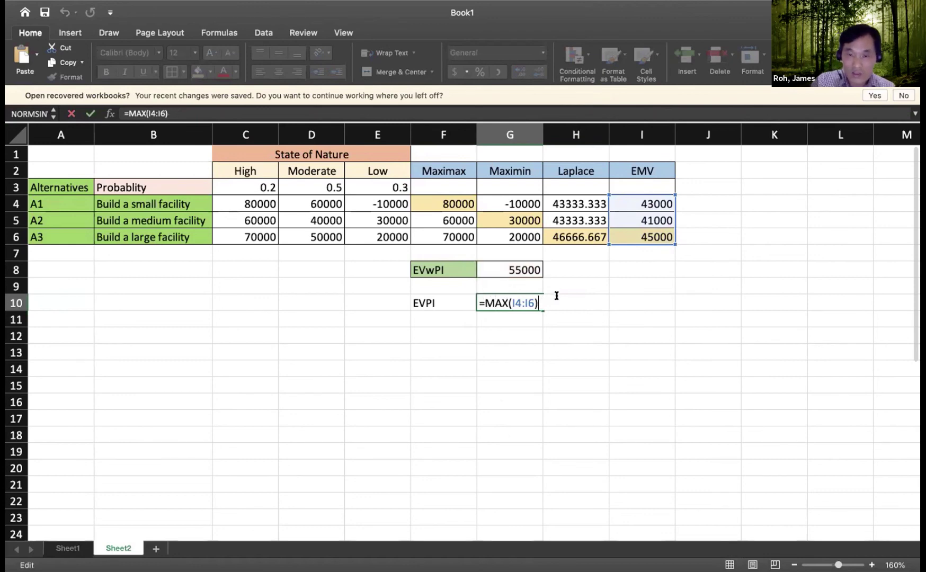
key(Left)
key(Left)
key(Left)
key(Left)
key(Left)
key(Left)
key(Left)
key(Left)
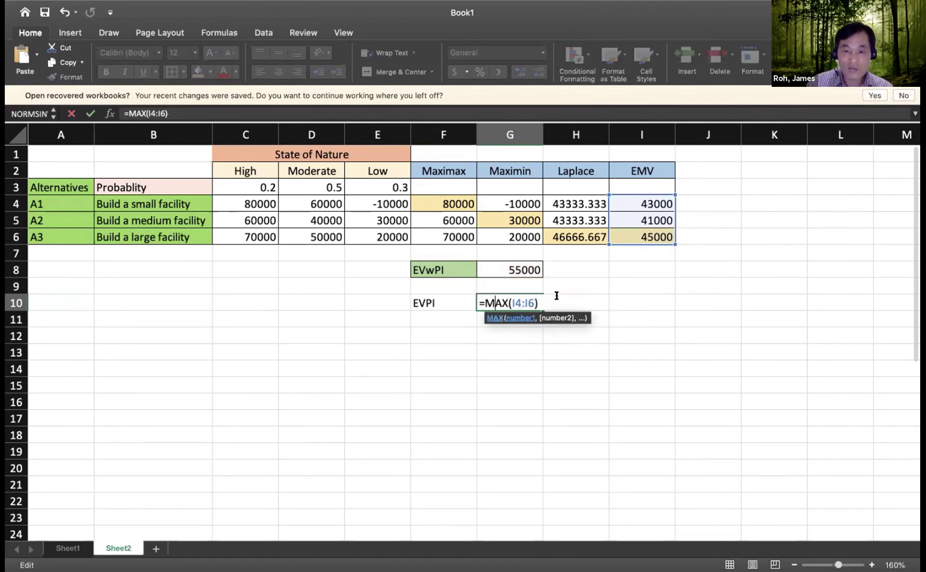
click(522, 271)
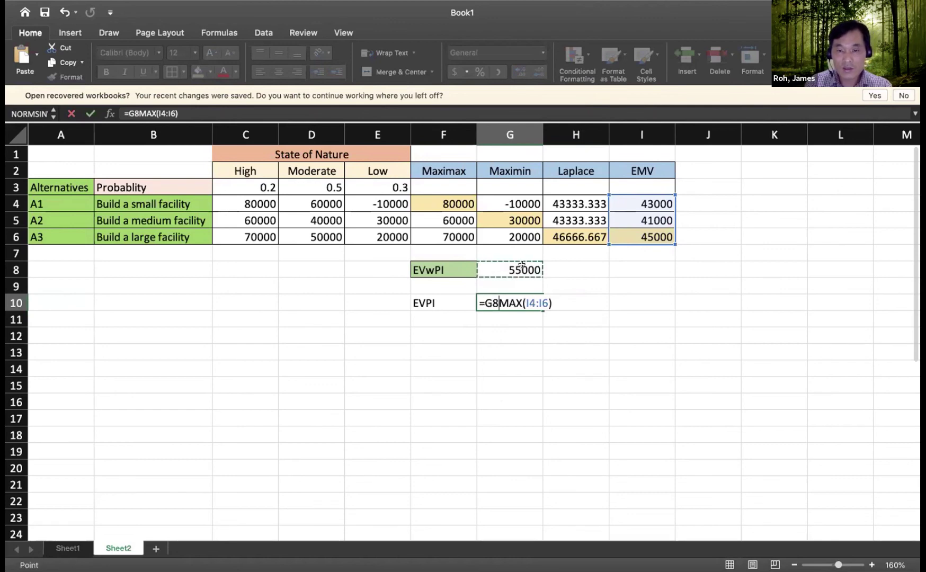
text(-)
key(Return)
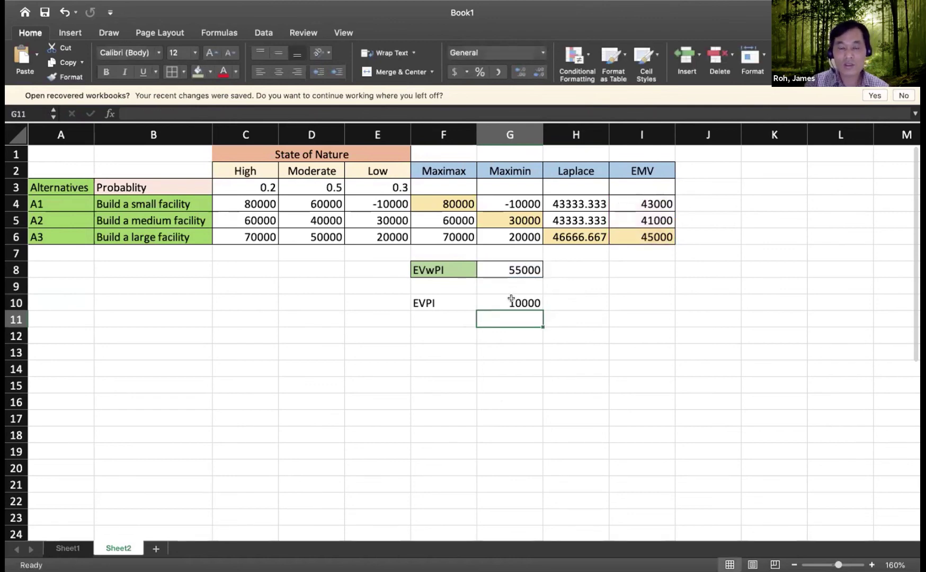
Recheck G10's formula and select the EVPI cells F10:G10
double_click(512, 302)
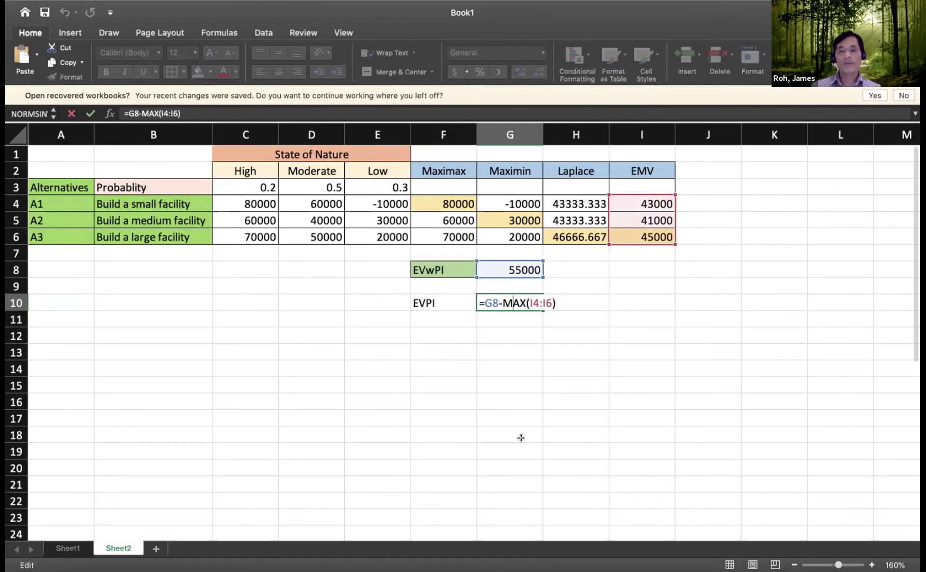
key(Return)
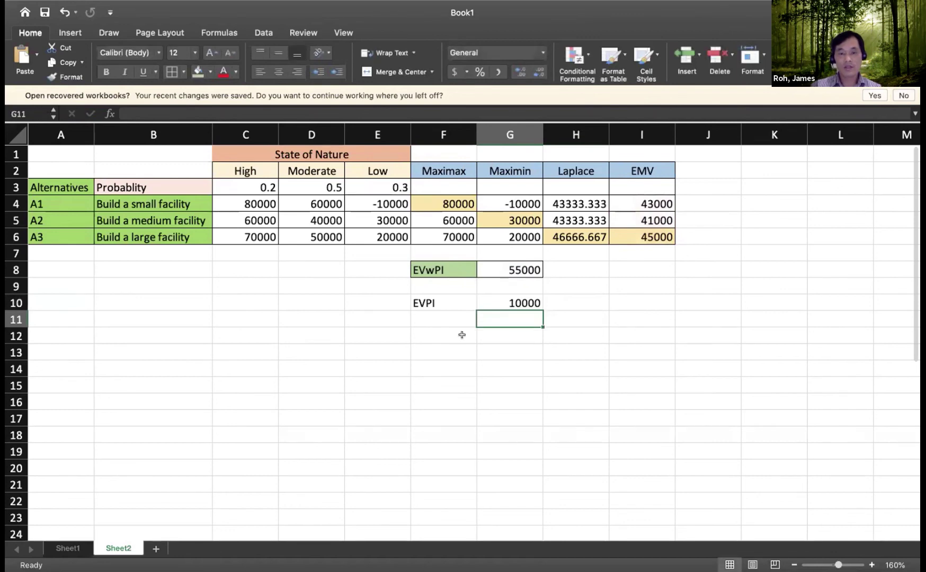
drag(456, 305, 475, 303)
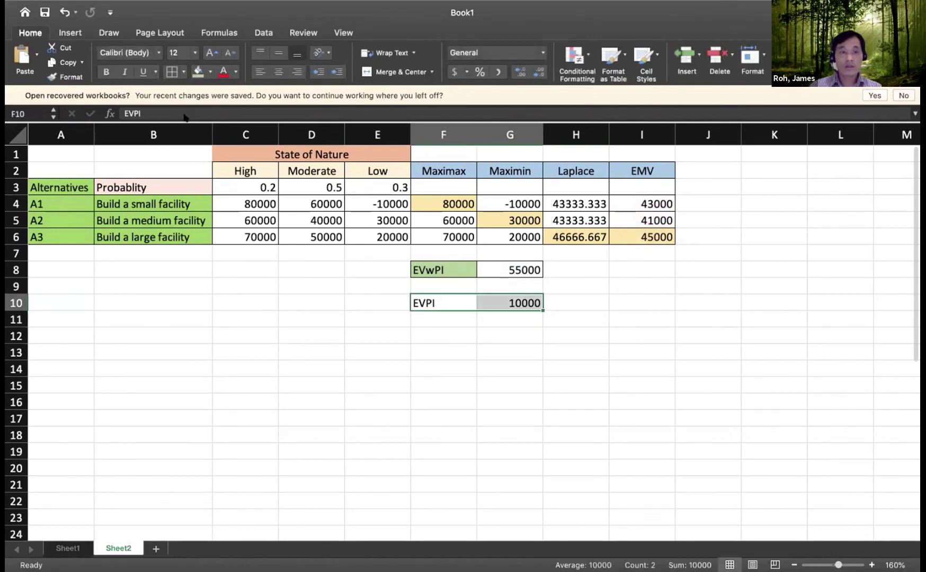
Border F10:G10, shade the EVPI label F10 dark orange, and review G10's formula
click(169, 71)
click(424, 302)
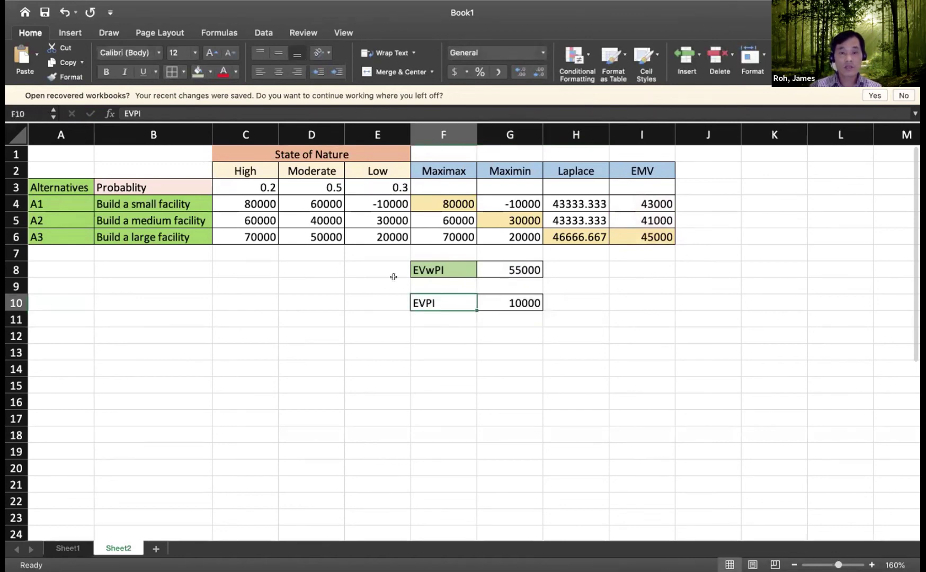
click(211, 69)
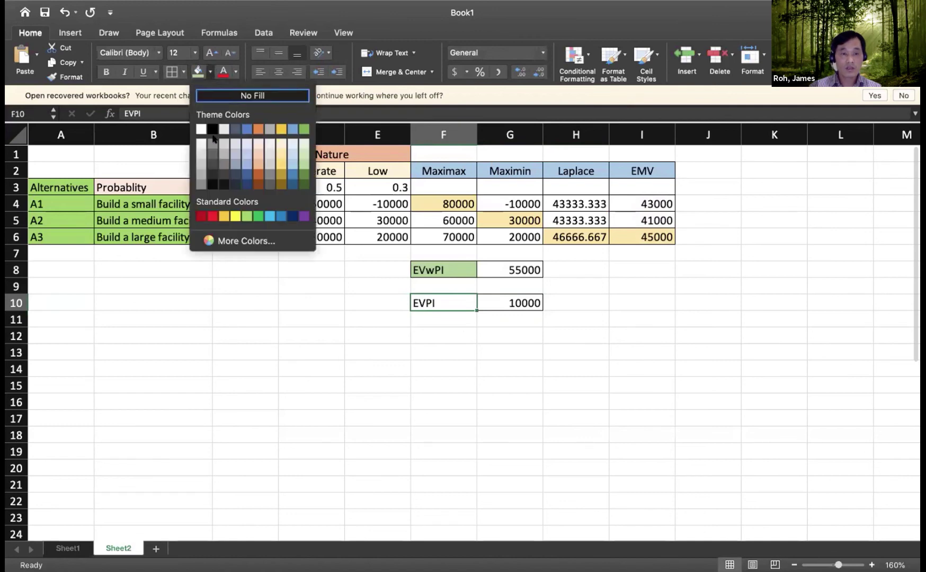
click(255, 176)
click(412, 333)
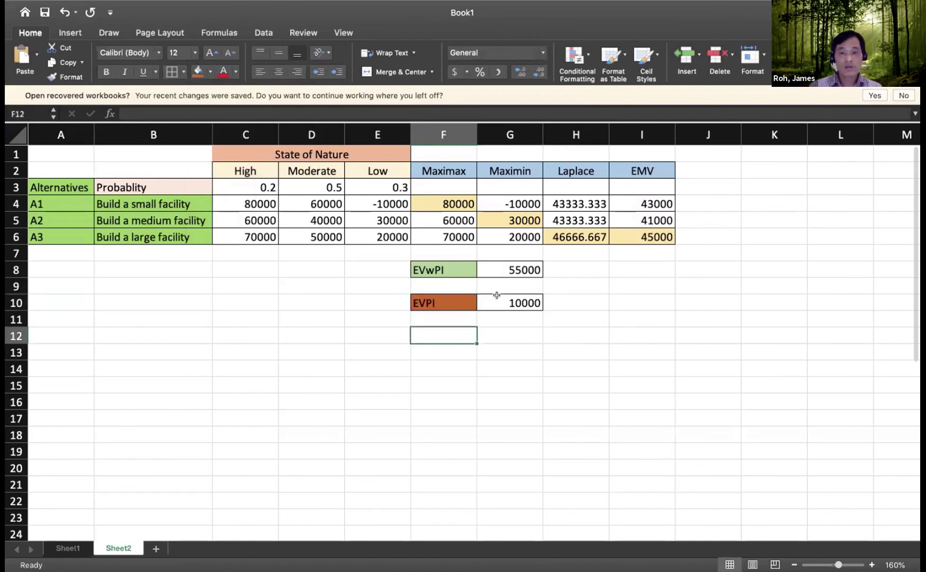
double_click(497, 298)
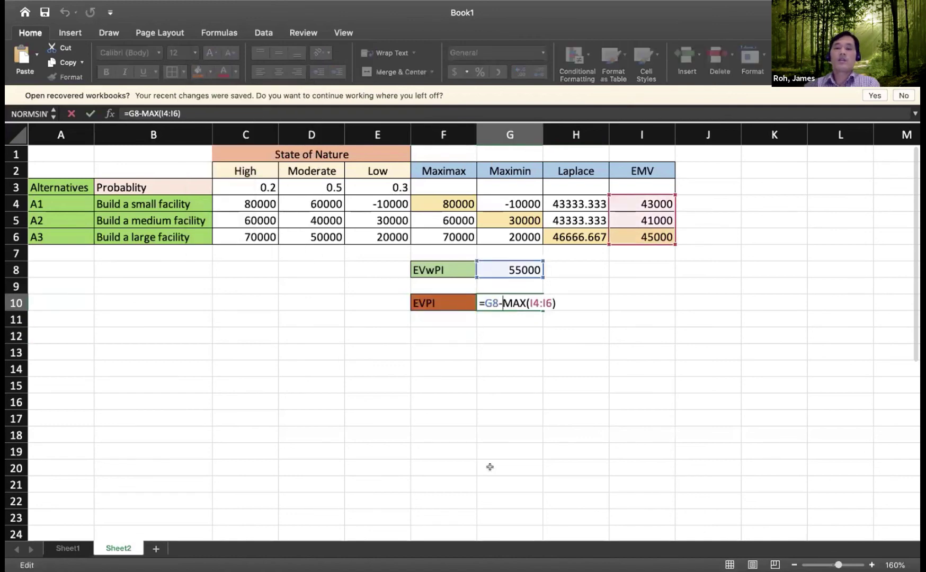